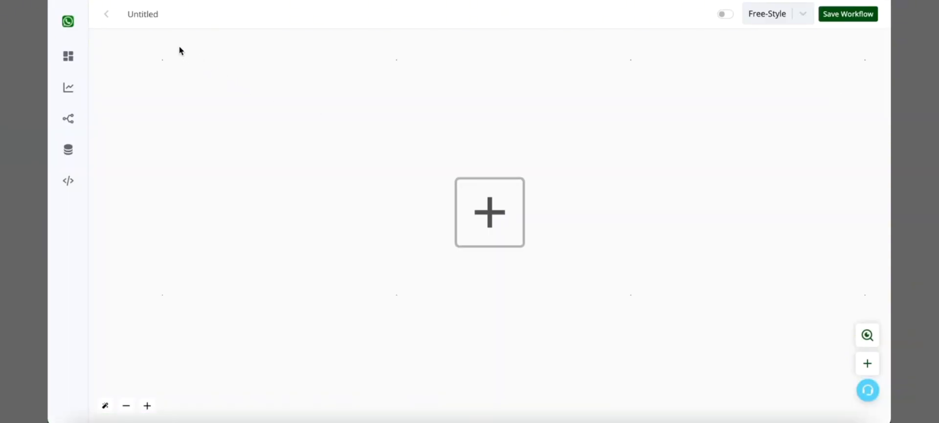
Rename the untitled workflow as "new order".
{"action": "double_click", "coordinate": [150, 14]}
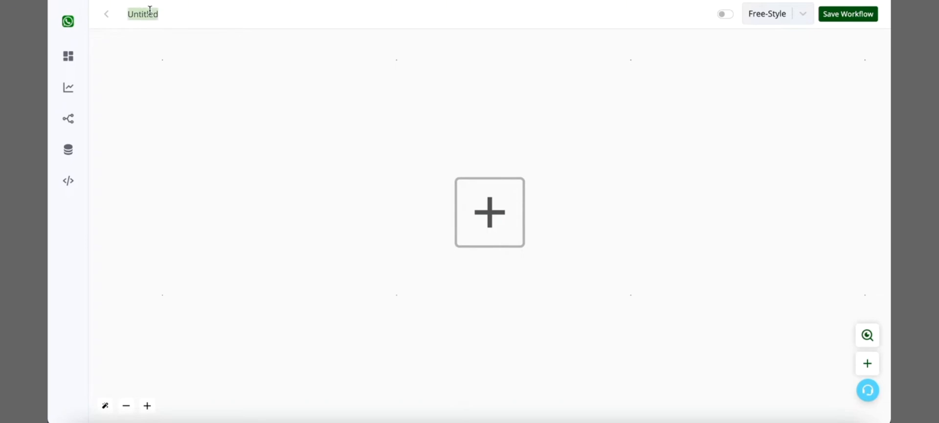
{"action": "type", "text": "new"}
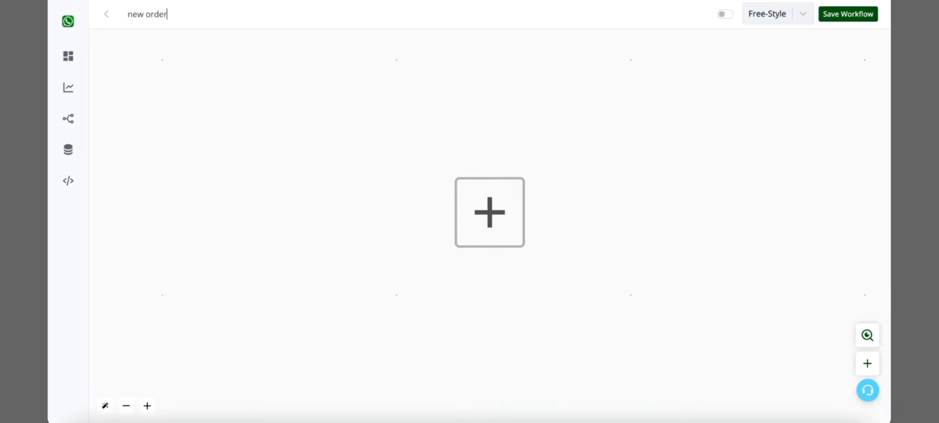
{"action": "type", "text": " order"}
Add the WhatsApp Chat Bot trigger "When New Order Received" and save it with Working Channel as its channel.
{"action": "left_click", "coordinate": [509, 207]}
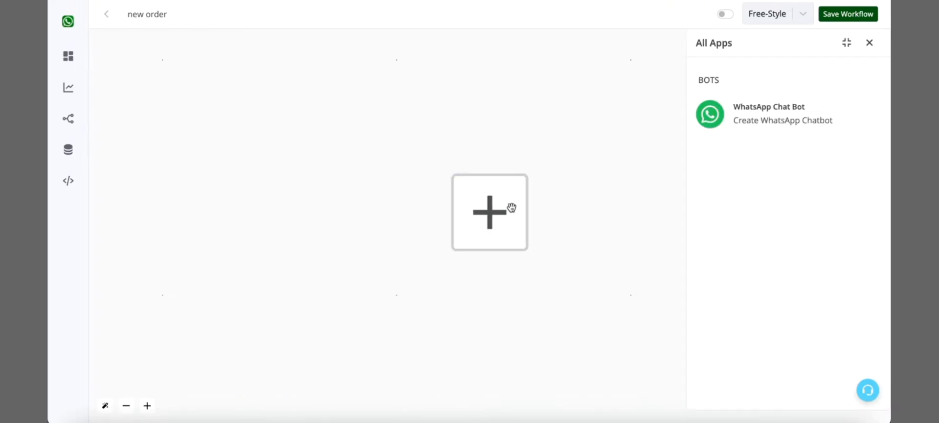
{"action": "left_click", "coordinate": [764, 116]}
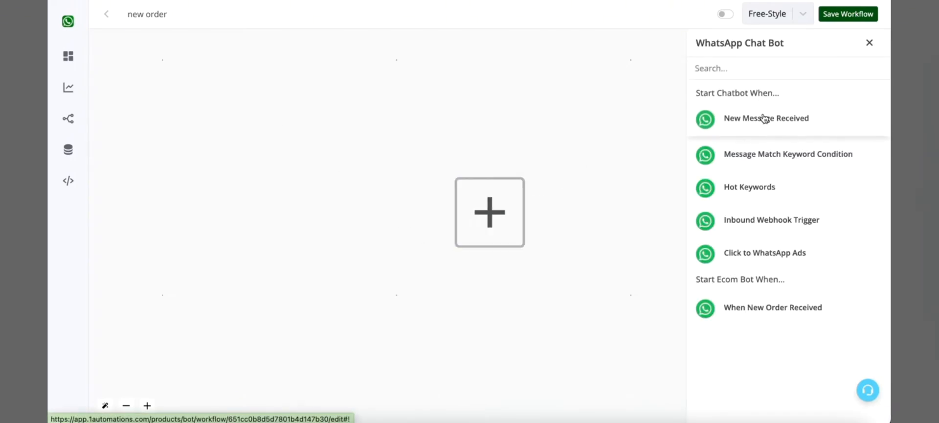
{"action": "left_click_drag", "start_coordinate": [703, 279], "coordinate": [770, 283]}
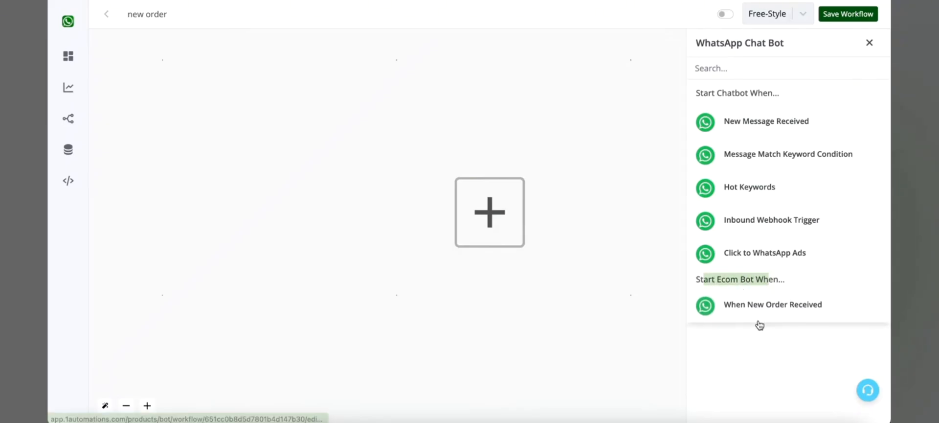
{"action": "left_click", "coordinate": [741, 311]}
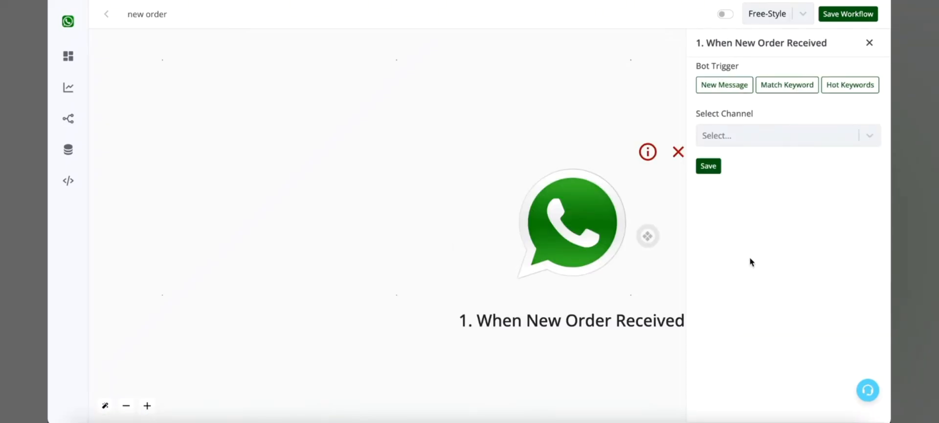
{"action": "left_click", "coordinate": [791, 135]}
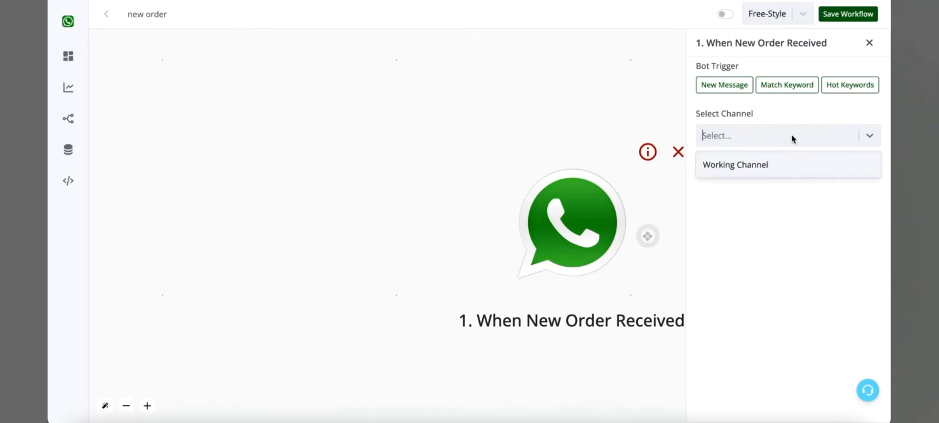
{"action": "left_click", "coordinate": [784, 166]}
{"action": "left_click", "coordinate": [711, 165]}
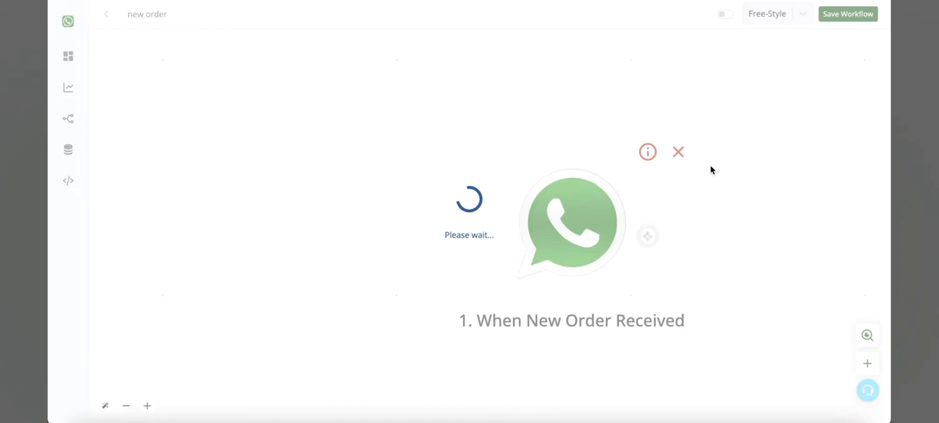
Connect an Ask Question action to the new-order trigger and choose Interactive Message as its question type.
{"action": "left_click_drag", "start_coordinate": [767, 212], "coordinate": [512, 211]}
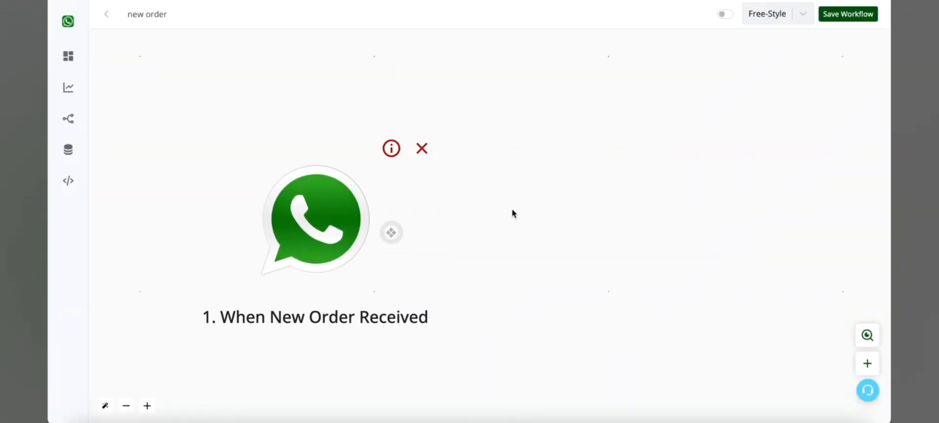
{"action": "left_click", "coordinate": [398, 231]}
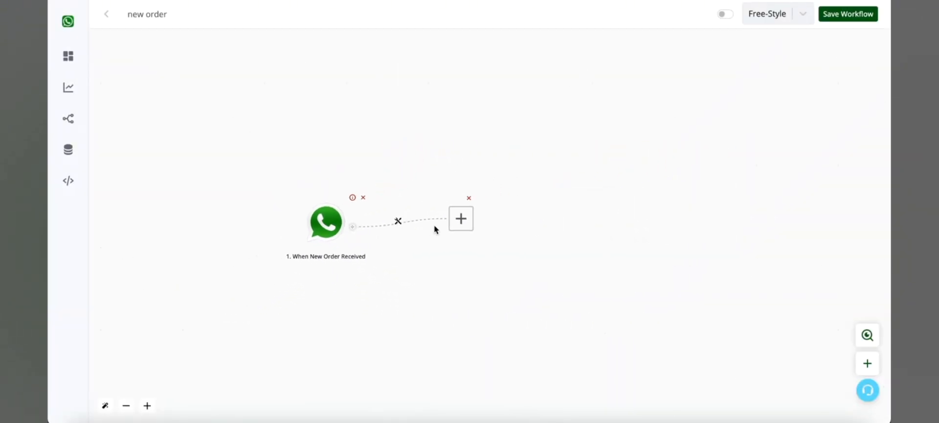
{"action": "left_click", "coordinate": [460, 218]}
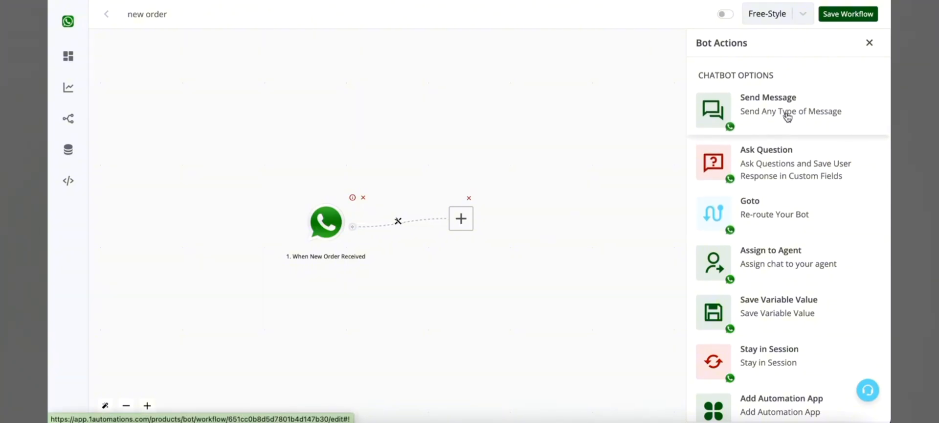
{"action": "left_click", "coordinate": [785, 170]}
{"action": "scroll", "coordinate": [785, 170], "scroll_direction": "down", "scroll_amount": 5}
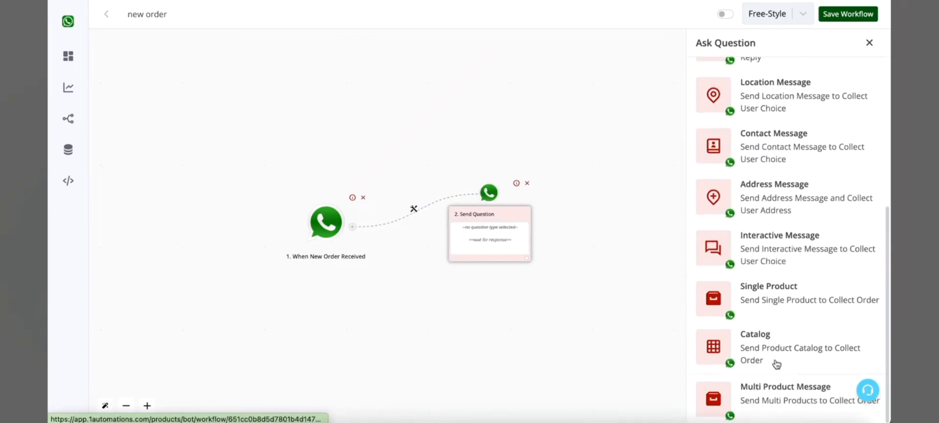
{"action": "left_click", "coordinate": [796, 262]}
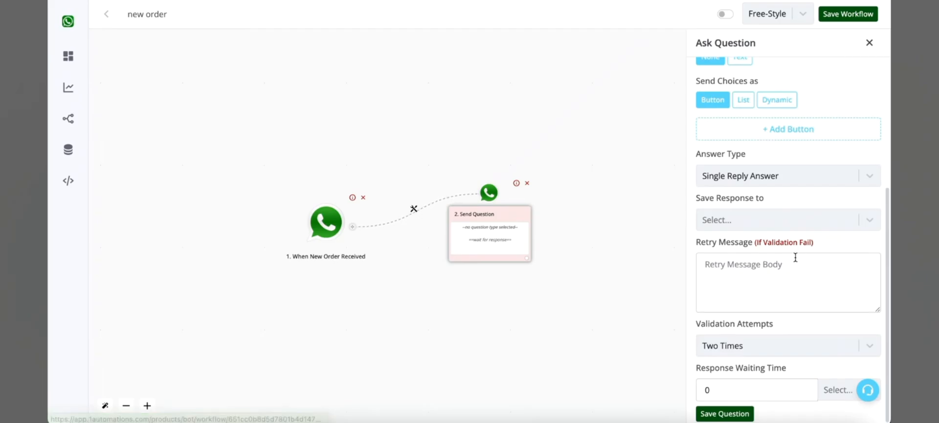
Write "Thanks {{name}} for your order" in the message body, using the contact's name variable, followed by the line "your order number is".
{"action": "scroll", "coordinate": [770, 262], "scroll_direction": "up", "scroll_amount": 4}
{"action": "left_click", "coordinate": [773, 200]}
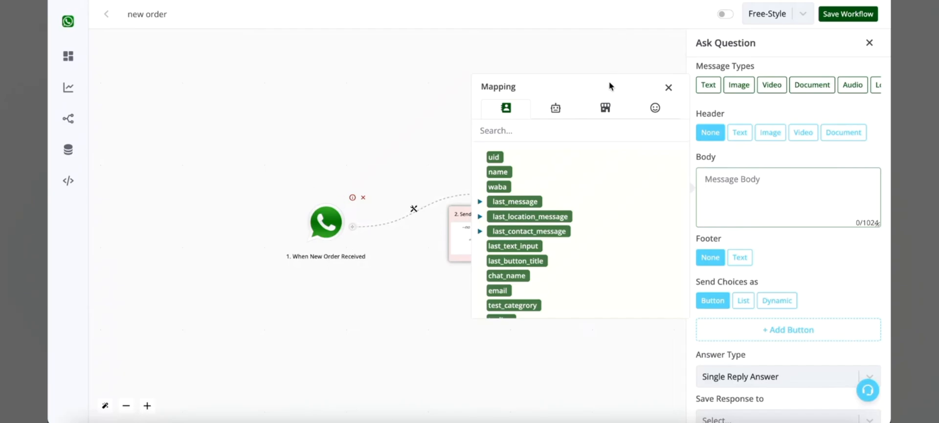
{"action": "left_click", "coordinate": [604, 110]}
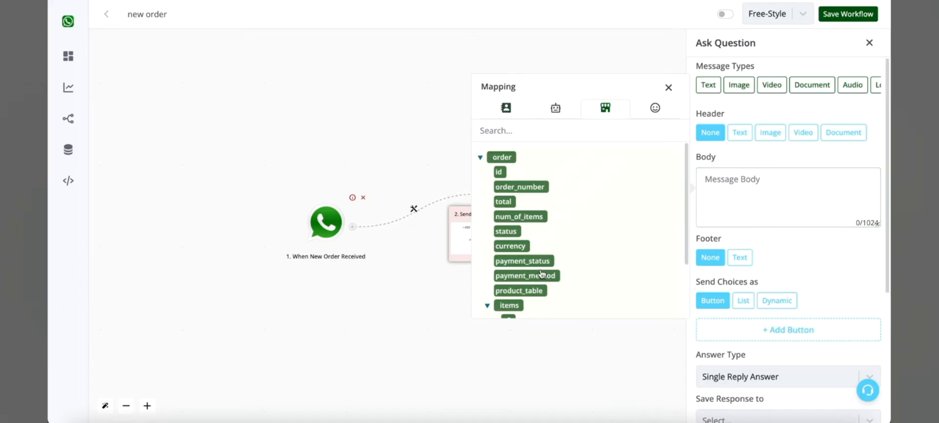
{"action": "scroll", "coordinate": [538, 275], "scroll_direction": "down", "scroll_amount": 2}
{"action": "scroll", "coordinate": [519, 283], "scroll_direction": "up", "scroll_amount": 3}
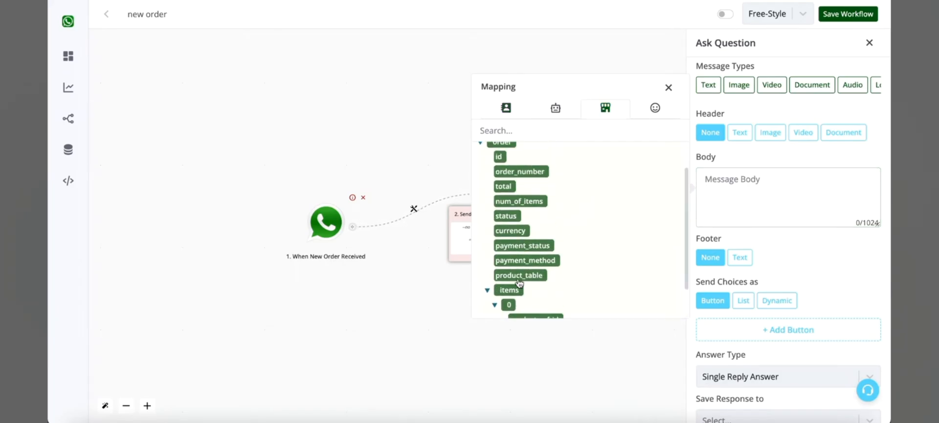
{"action": "left_click", "coordinate": [794, 188]}
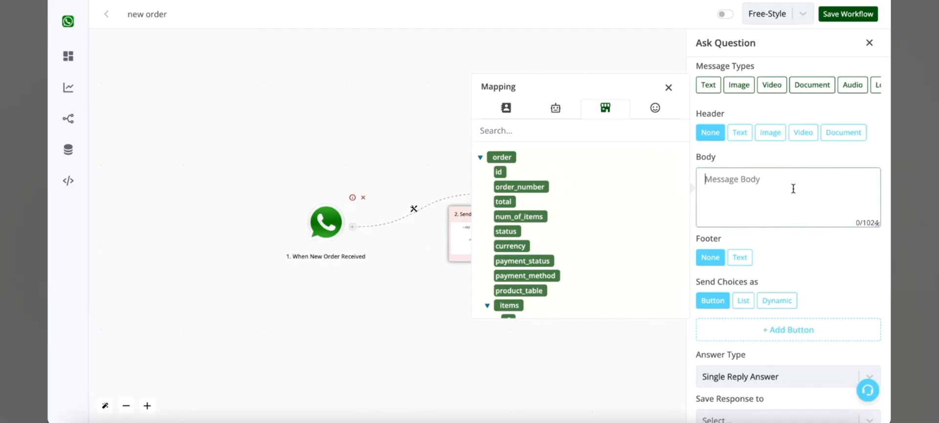
{"action": "type", "text": "Thanks"}
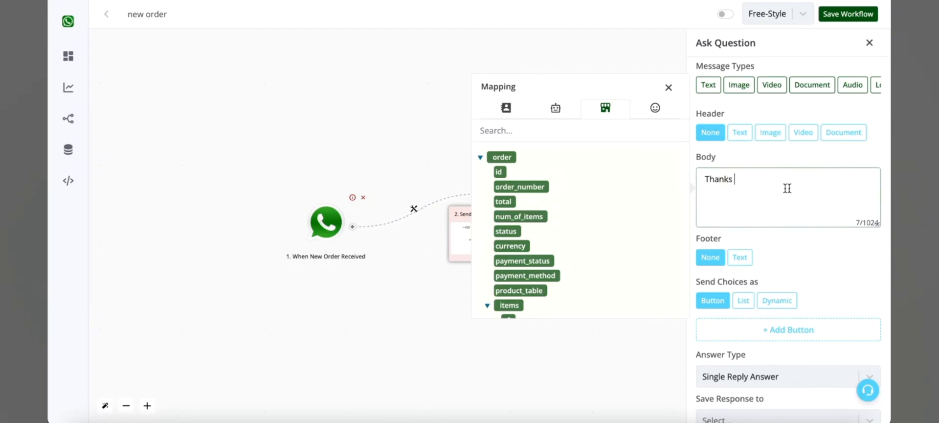
{"action": "left_click", "coordinate": [516, 112]}
{"action": "left_click", "coordinate": [498, 172]}
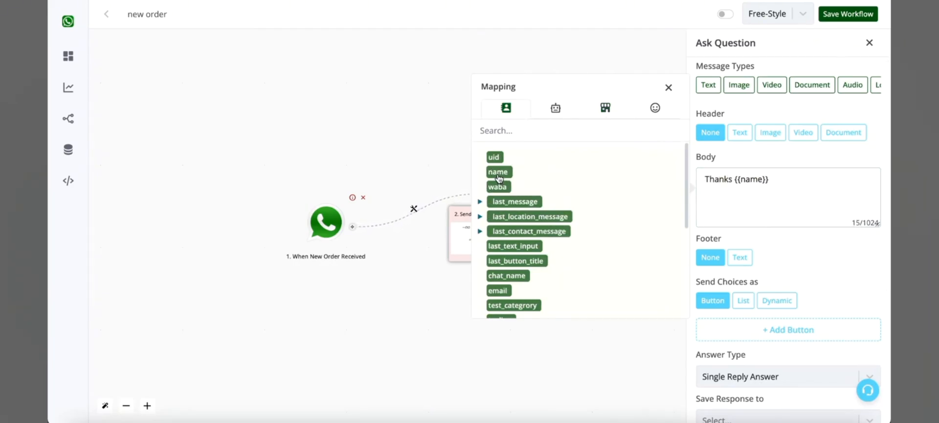
{"action": "left_click", "coordinate": [783, 187]}
{"action": "type", "text": "for your order"}
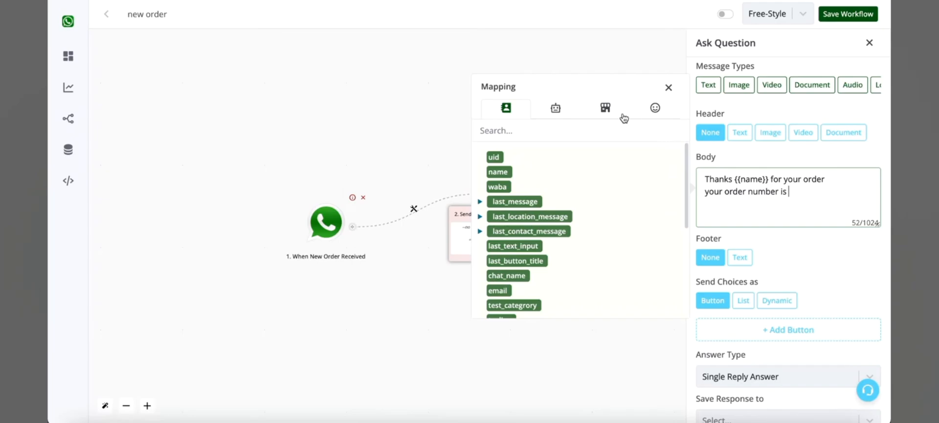
Insert the order_number variable after "your order number is", enclosed in asterisks on its own line as *{{order.order_number}}*.
{"action": "left_click", "coordinate": [606, 108]}
{"action": "left_click", "coordinate": [528, 189]}
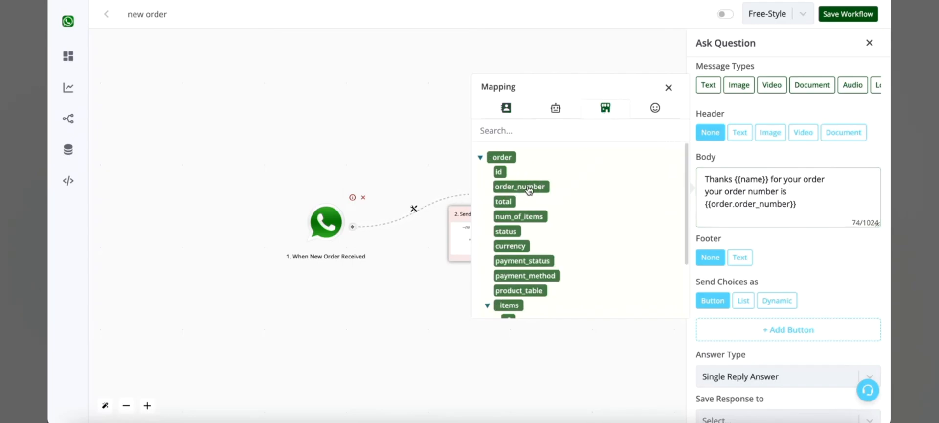
{"action": "left_click", "coordinate": [810, 216]}
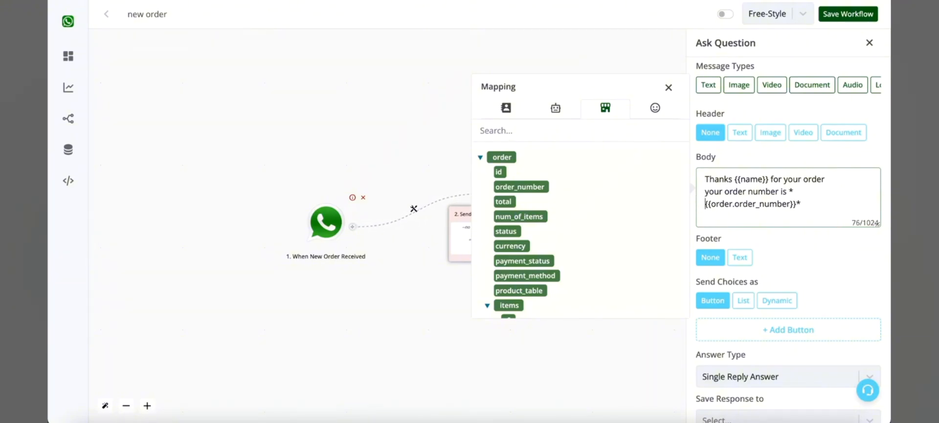
{"action": "left_click", "coordinate": [788, 191]}
{"action": "key", "text": "Return"}
{"action": "left_click", "coordinate": [849, 221]}
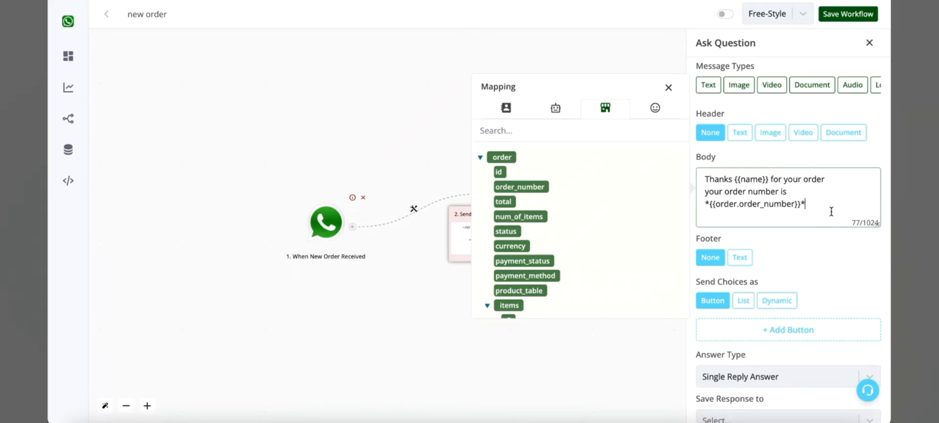
Add a separate paragraph to the message body reading "Order total is {{order.currency}} {{order.total}}", using the order variables.
{"action": "key", "text": "Return"}
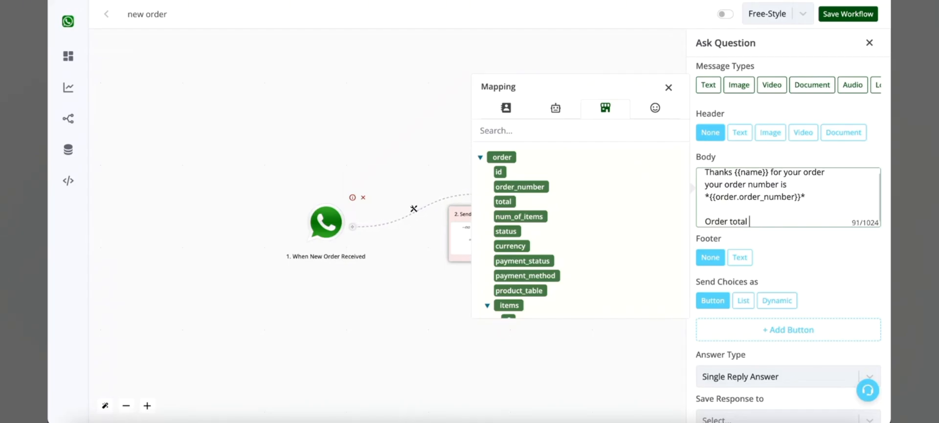
{"action": "left_click", "coordinate": [512, 246]}
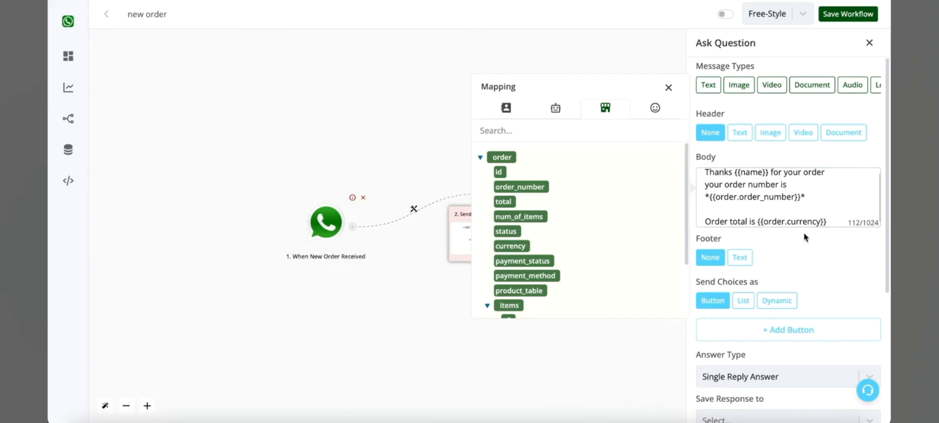
{"action": "left_click", "coordinate": [503, 201]}
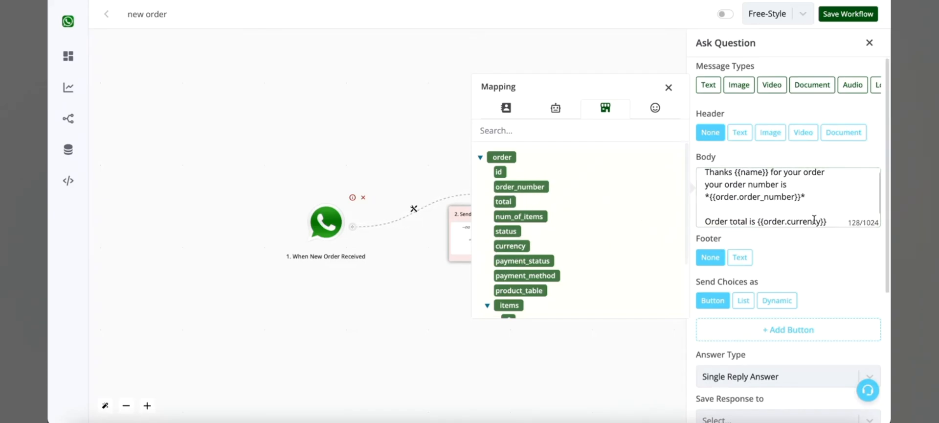
{"action": "key", "text": "Return"}
{"action": "key", "text": "Return"}
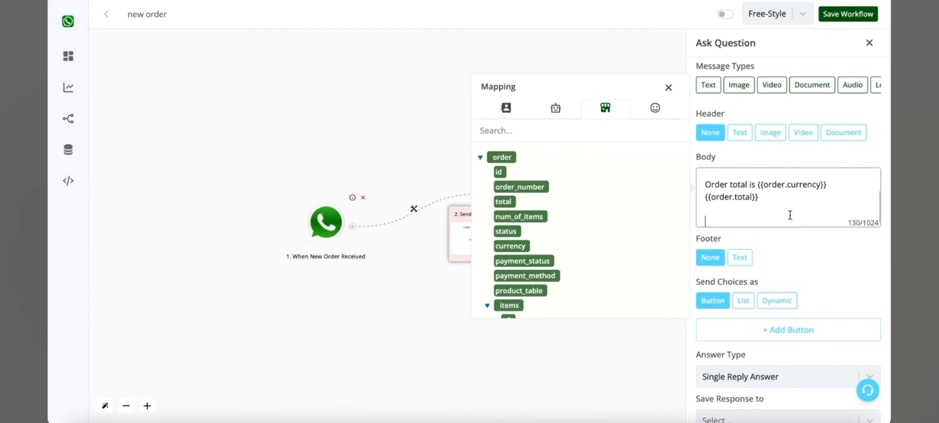
{"action": "left_click_drag", "start_coordinate": [780, 197], "coordinate": [706, 197]}
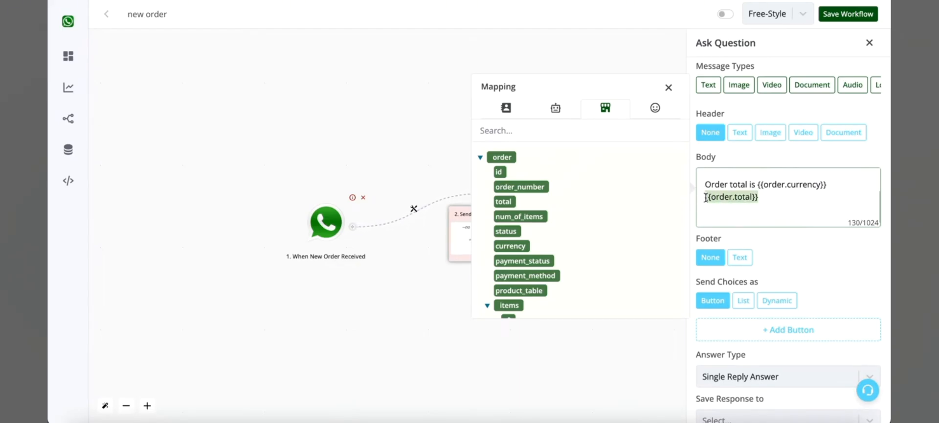
{"action": "left_click_drag", "start_coordinate": [708, 183], "coordinate": [764, 199]}
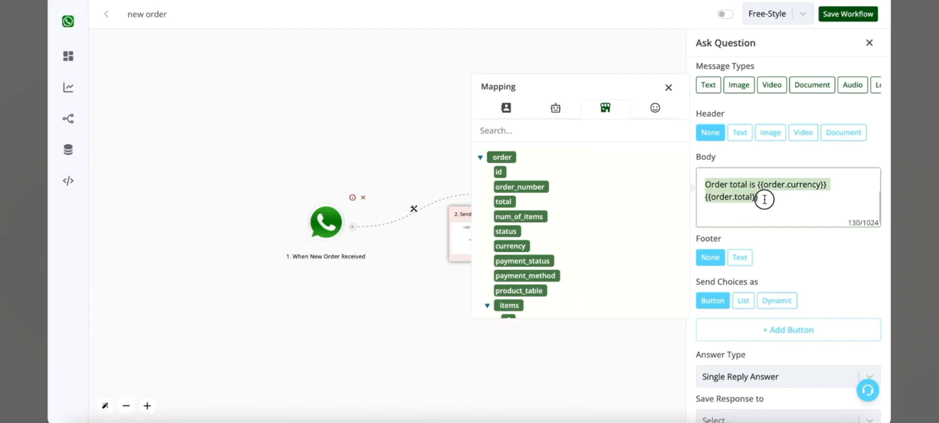
End the message body with "Your product info -" and the {{order.product_table}} variable on the following line, and close the variable mapping.
{"action": "left_click", "coordinate": [764, 216]}
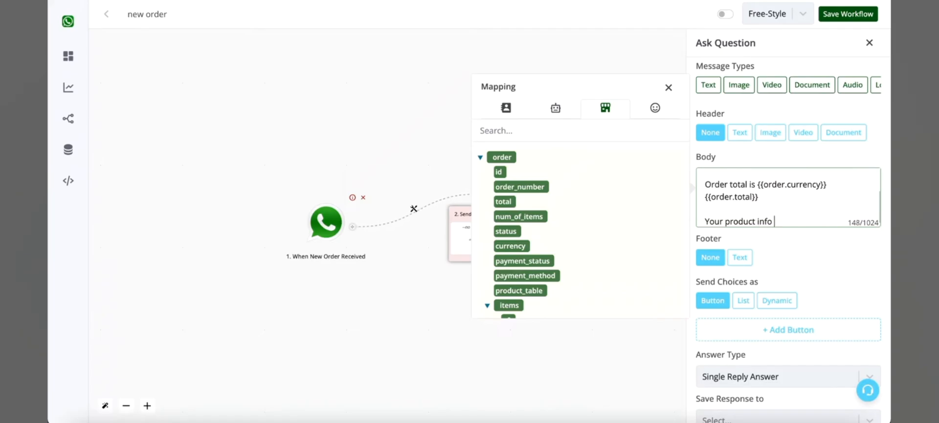
{"action": "type", "text": "-"}
{"action": "key", "text": "Return"}
{"action": "scroll", "coordinate": [565, 276], "scroll_direction": "down", "scroll_amount": 2}
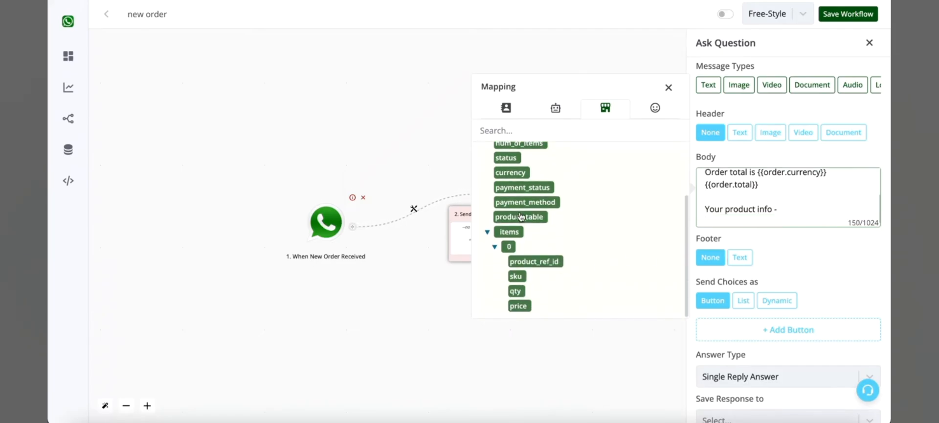
{"action": "left_click", "coordinate": [519, 217]}
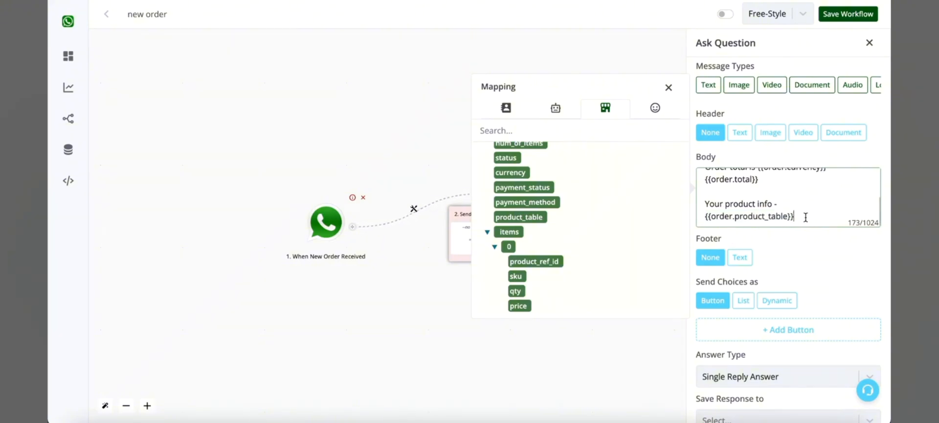
{"action": "left_click", "coordinate": [668, 88]}
Add a reply button to the question with the answer label "Proceed" and save its configuration.
{"action": "scroll", "coordinate": [832, 313], "scroll_direction": "down", "scroll_amount": 4}
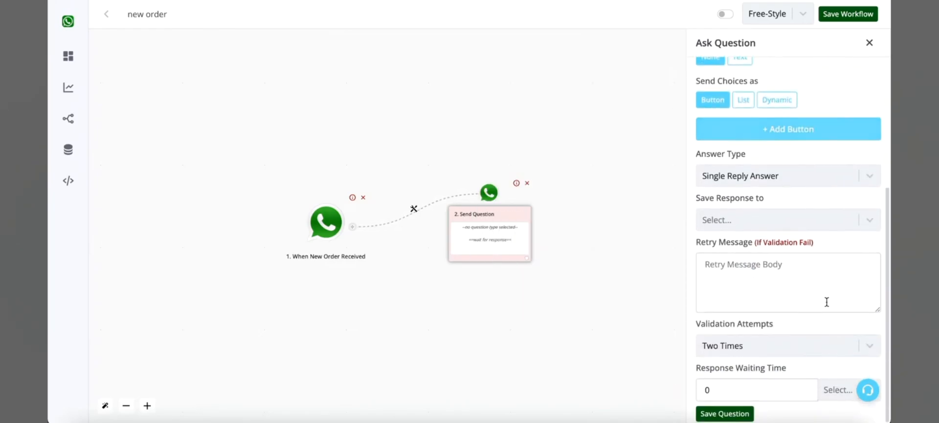
{"action": "left_click", "coordinate": [799, 130]}
{"action": "left_click", "coordinate": [789, 135]}
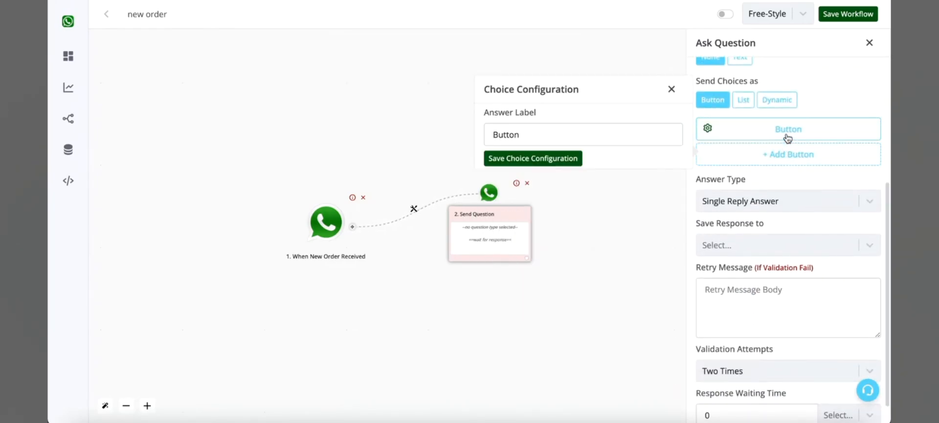
{"action": "double_click", "coordinate": [639, 137]}
{"action": "type", "text": "Proceed"}
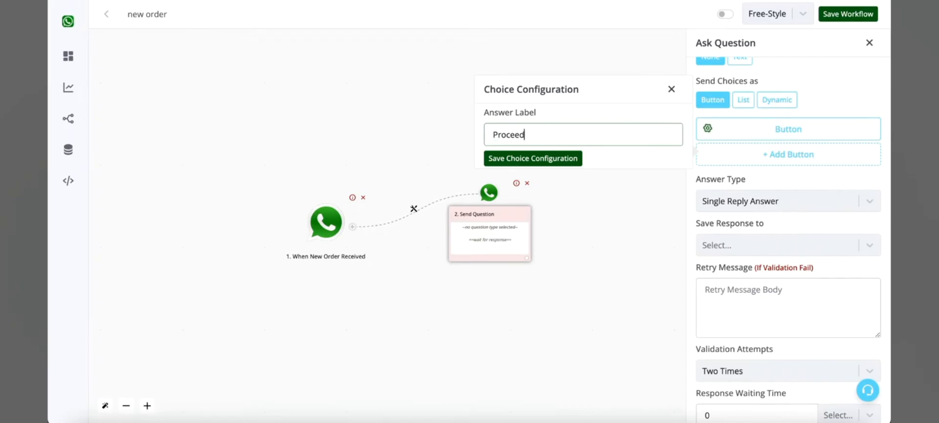
{"action": "left_click", "coordinate": [575, 160]}
Add a second reply button with the answer label "Cancel" and save its configuration.
{"action": "left_click", "coordinate": [727, 153]}
{"action": "left_click", "coordinate": [728, 154]}
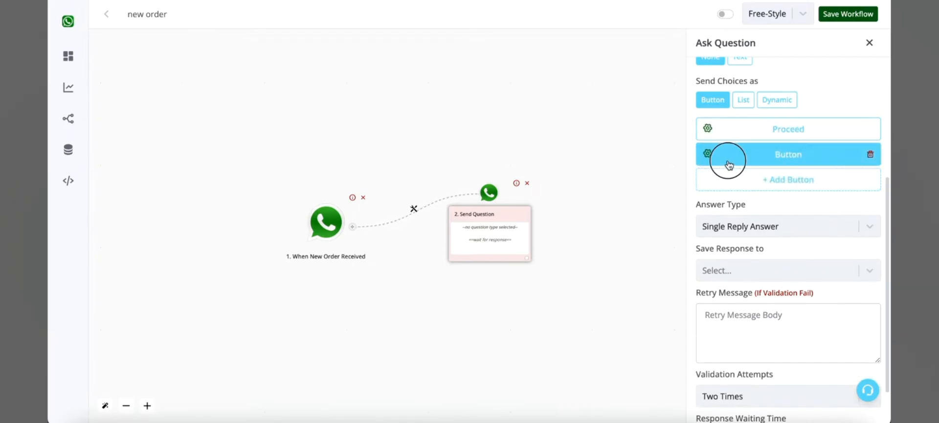
{"action": "double_click", "coordinate": [577, 159]}
{"action": "type", "text": "Canc"}
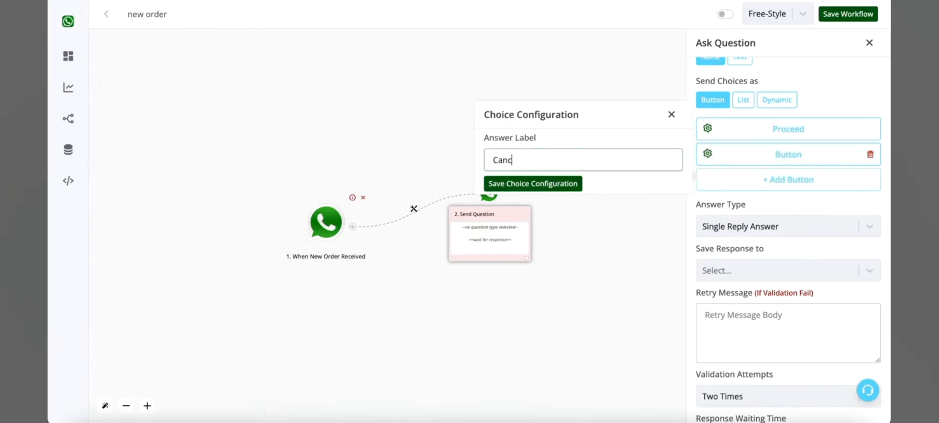
{"action": "type", "text": "el"}
{"action": "left_click", "coordinate": [530, 186]}
Add the closing paragraph "Kindly click below button to continue" to the message body and save the question.
{"action": "scroll", "coordinate": [809, 193], "scroll_direction": "up", "scroll_amount": 3}
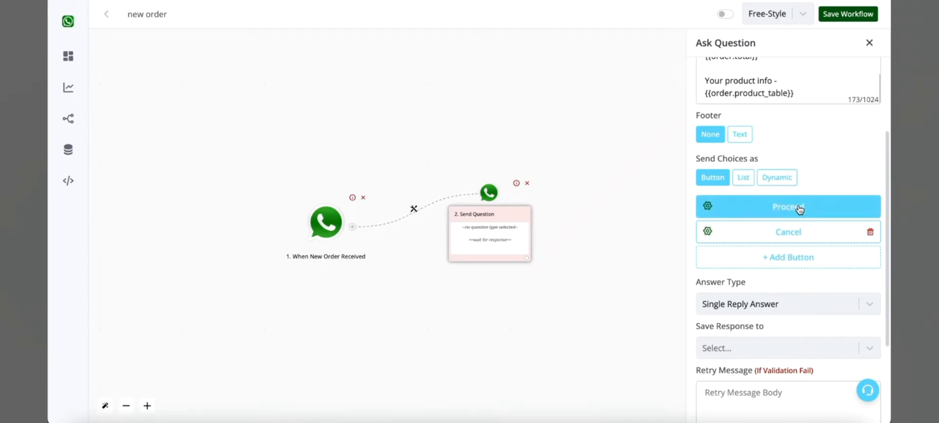
{"action": "scroll", "coordinate": [799, 205], "scroll_direction": "up", "scroll_amount": 3}
{"action": "left_click", "coordinate": [802, 169]}
{"action": "key", "text": "Return"}
{"action": "key", "text": "Return"}
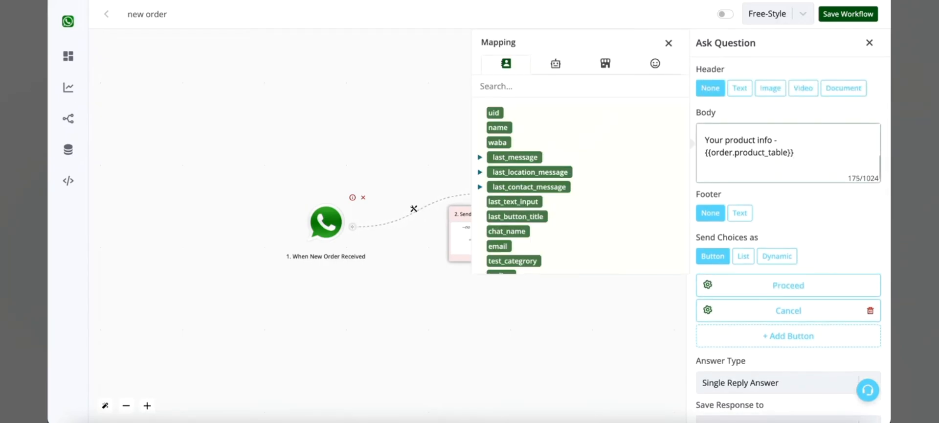
{"action": "type", "text": "Kindly click below but"}
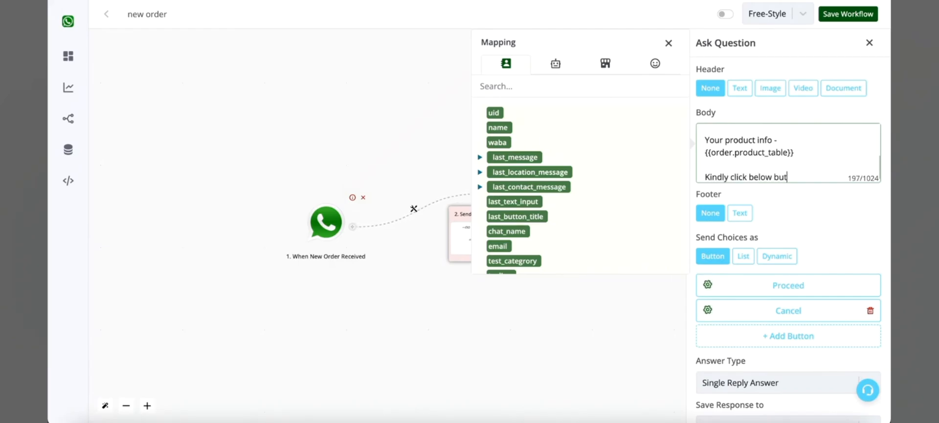
{"action": "type", "text": "ton to continue"}
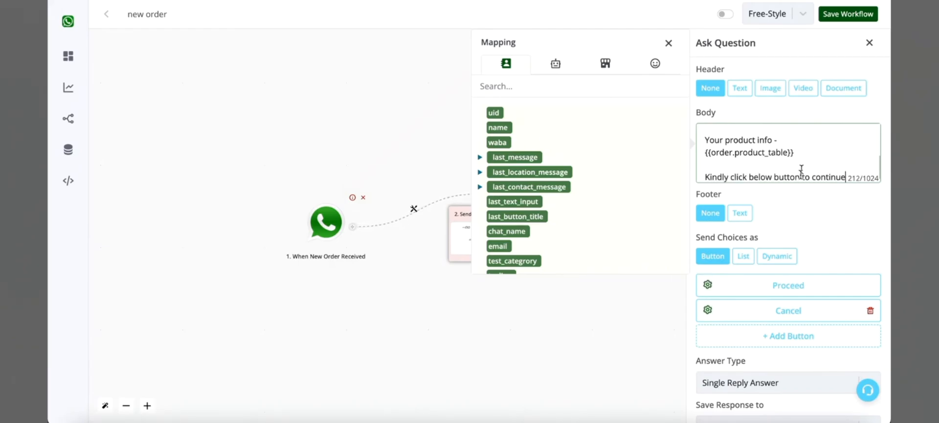
{"action": "scroll", "coordinate": [793, 205], "scroll_direction": "down", "scroll_amount": 4}
{"action": "left_click", "coordinate": [747, 413]}
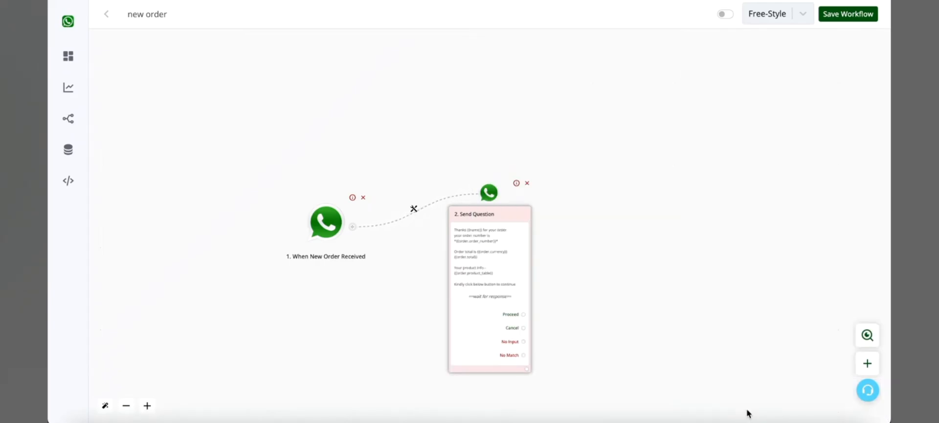
Add a Native Ecommerce Action to the Cancel branch of the question and choose Update Order.
{"action": "scroll", "coordinate": [524, 327], "scroll_direction": "up", "scroll_amount": 3}
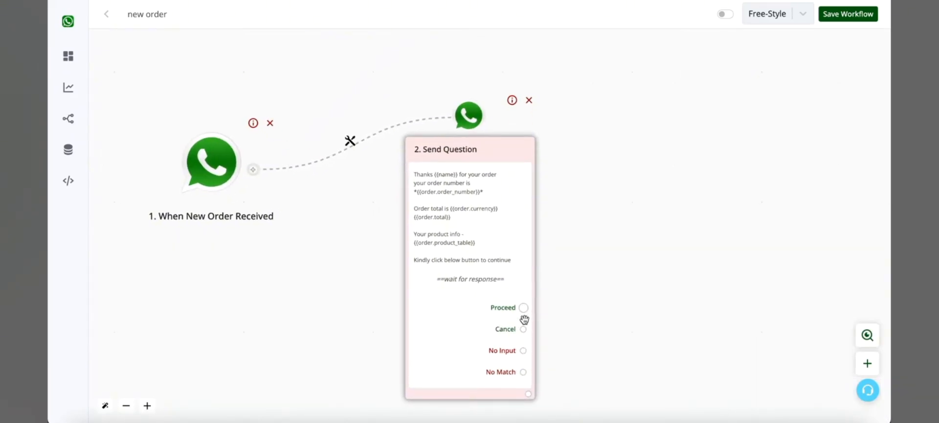
{"action": "left_click", "coordinate": [524, 329]}
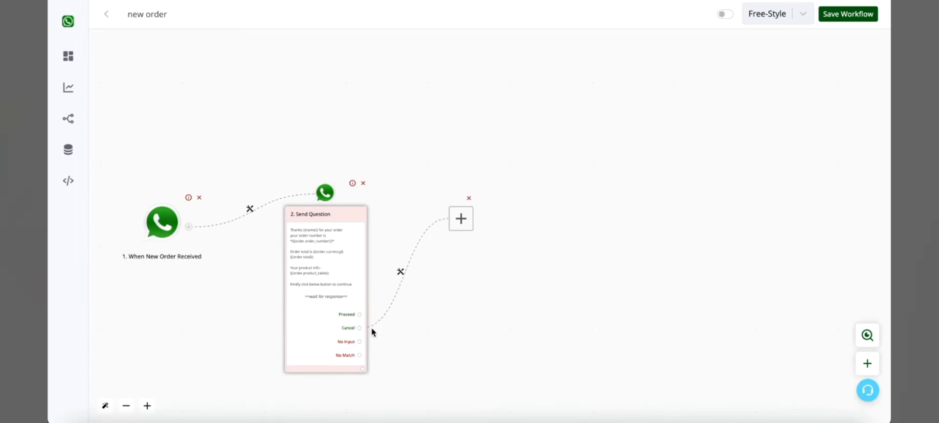
{"action": "left_click", "coordinate": [460, 218]}
{"action": "scroll", "coordinate": [779, 274], "scroll_direction": "down", "scroll_amount": 2}
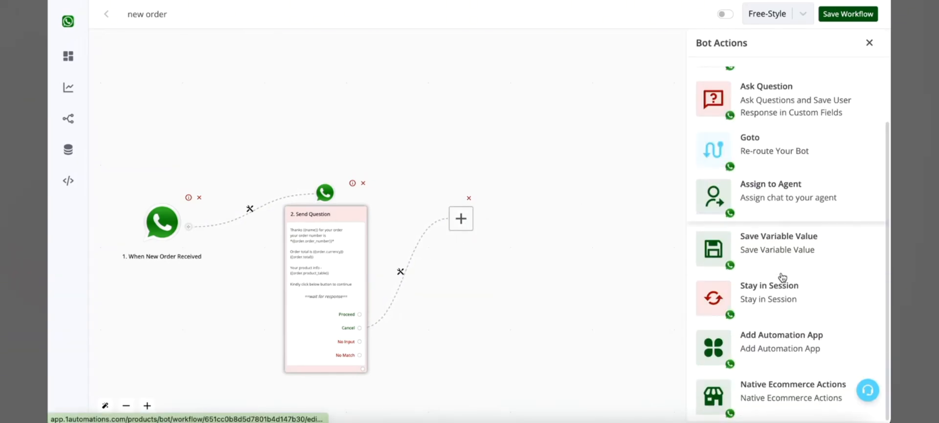
{"action": "left_click", "coordinate": [793, 404]}
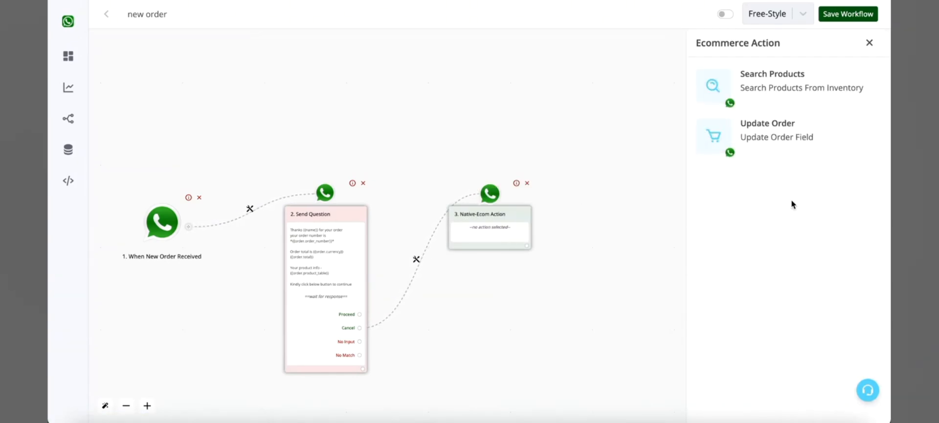
{"action": "left_click", "coordinate": [786, 141]}
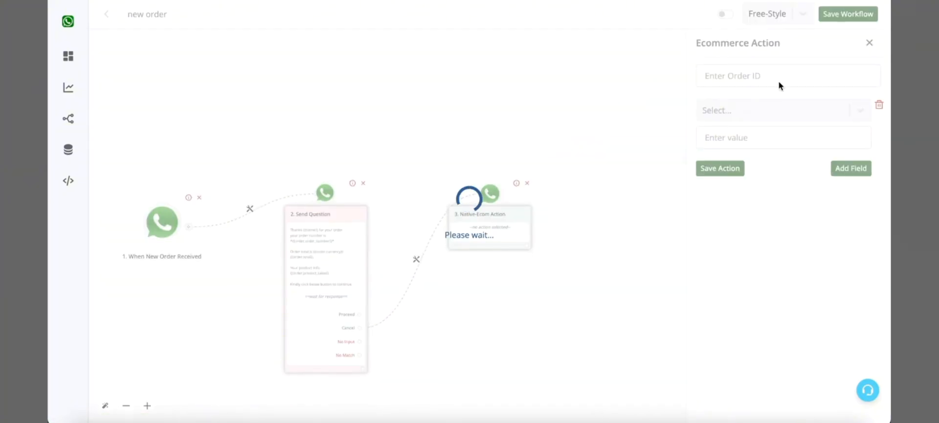
Map the order ID of the Update Order action to the {{order.id}} variable.
{"action": "left_click", "coordinate": [779, 82]}
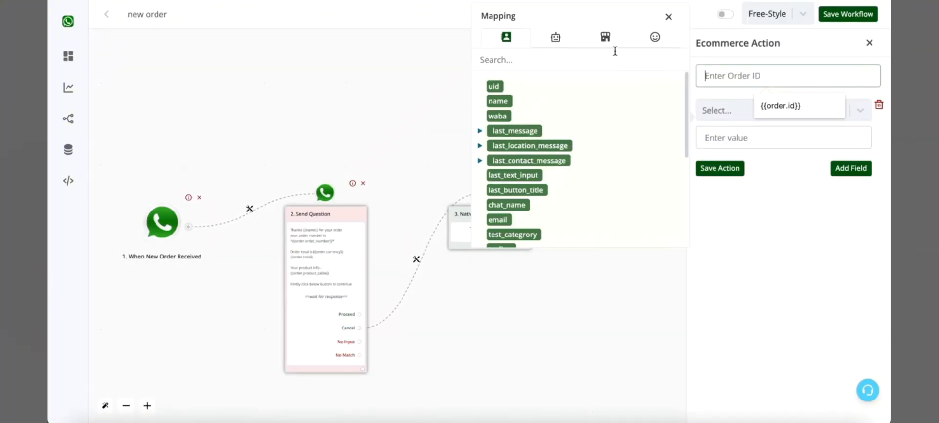
{"action": "left_click", "coordinate": [606, 37]}
{"action": "left_click", "coordinate": [499, 101]}
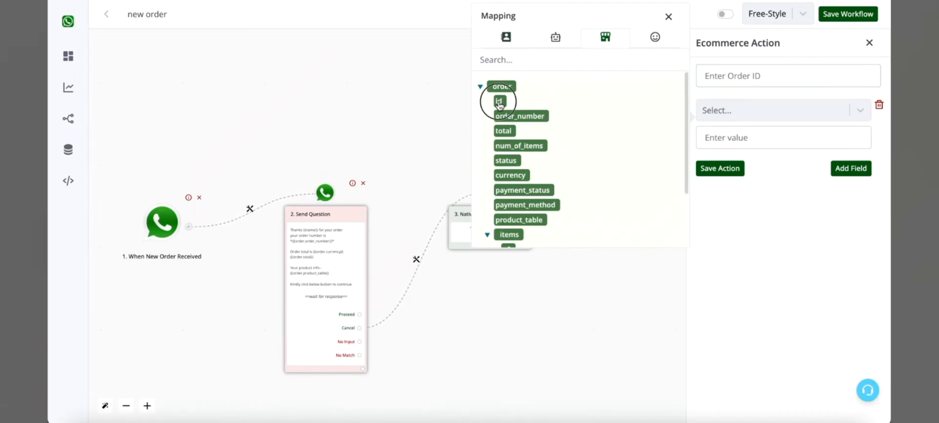
Have the action update the Order Status field to "Cancelled" and save the action.
{"action": "left_click", "coordinate": [714, 112]}
{"action": "scroll", "coordinate": [761, 222], "scroll_direction": "down", "scroll_amount": 5}
{"action": "scroll", "coordinate": [760, 223], "scroll_direction": "down", "scroll_amount": 3}
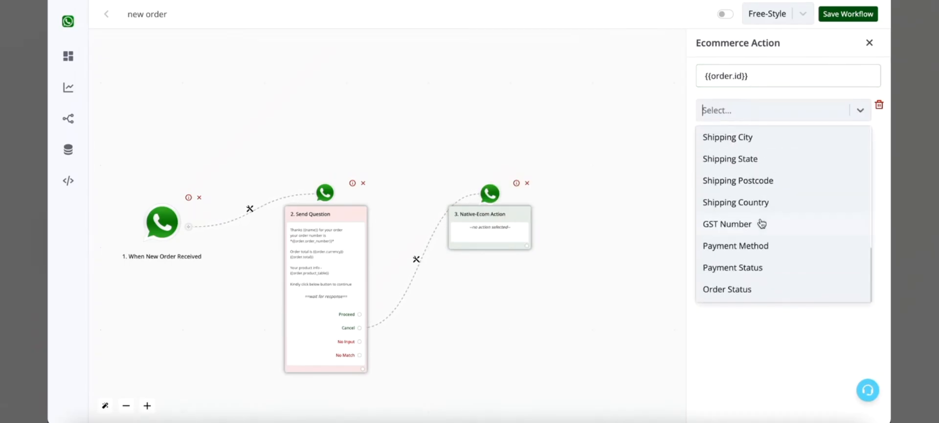
{"action": "scroll", "coordinate": [765, 227], "scroll_direction": "up", "scroll_amount": 1}
{"action": "scroll", "coordinate": [763, 229], "scroll_direction": "down", "scroll_amount": 1}
{"action": "left_click", "coordinate": [733, 291]}
{"action": "left_click", "coordinate": [755, 136]}
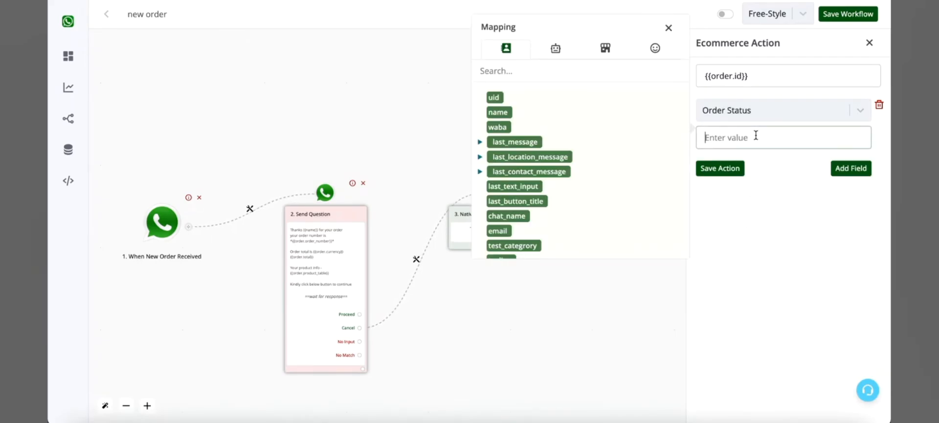
{"action": "type", "text": "Cancelled"}
{"action": "left_click", "coordinate": [731, 168]}
Add a text message after the Update Order action reading "Your order has been cancelled" and save it.
{"action": "left_click", "coordinate": [526, 253]}
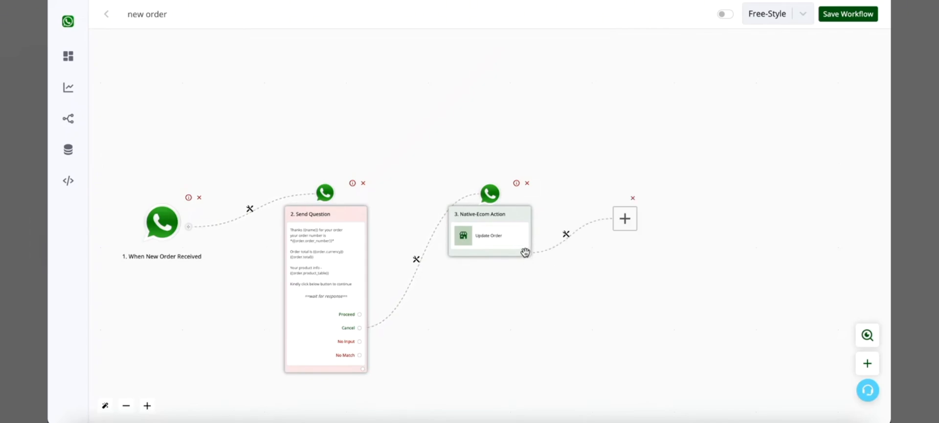
{"action": "left_click", "coordinate": [456, 205]}
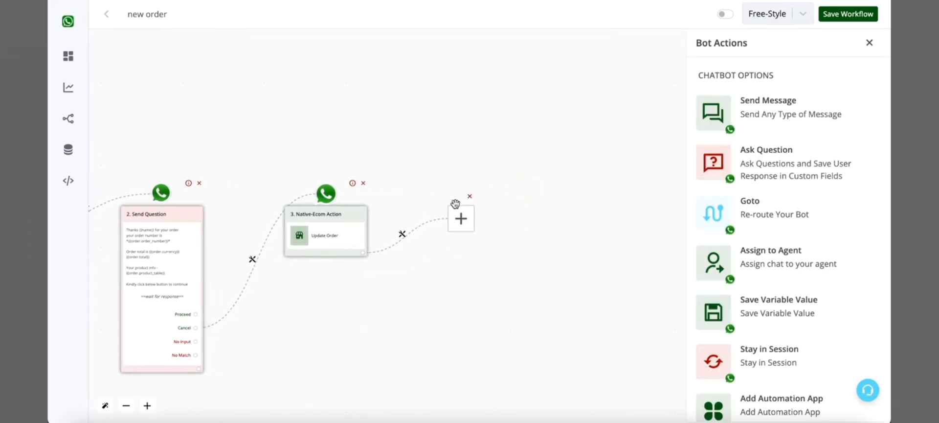
{"action": "left_click", "coordinate": [847, 119]}
{"action": "left_click", "coordinate": [796, 92]}
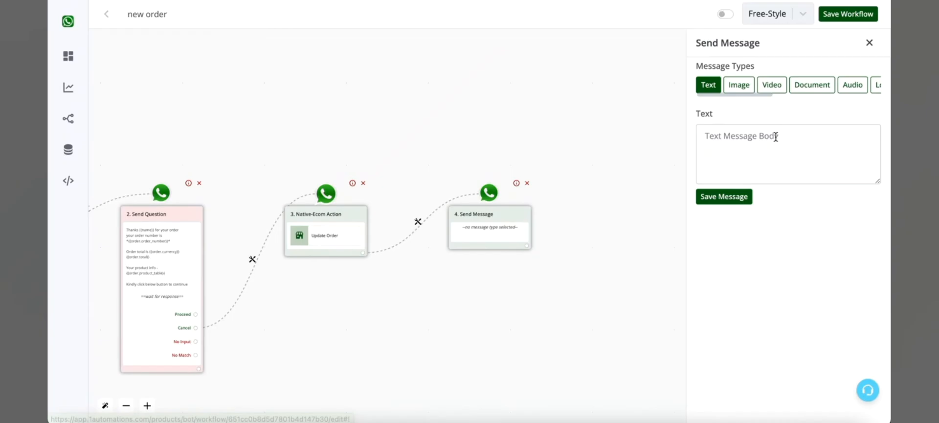
{"action": "left_click", "coordinate": [774, 136]}
{"action": "type", "text": "Your order h"}
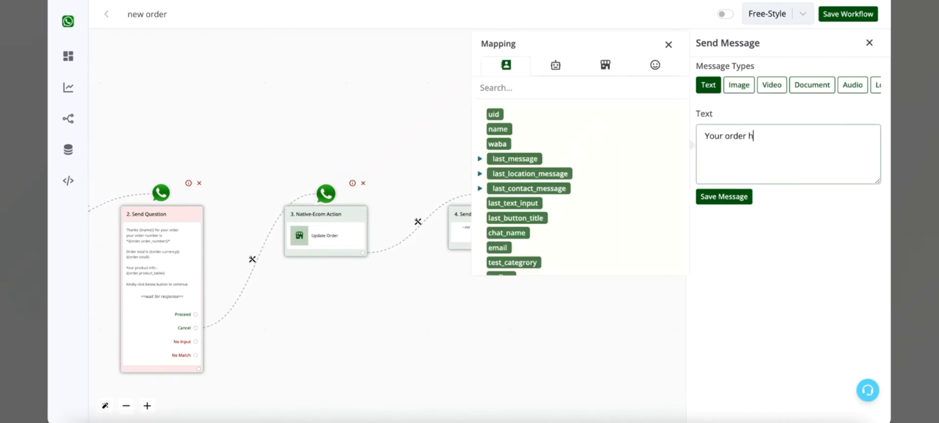
{"action": "type", "text": "as been cancelled"}
{"action": "left_click", "coordinate": [720, 195]}
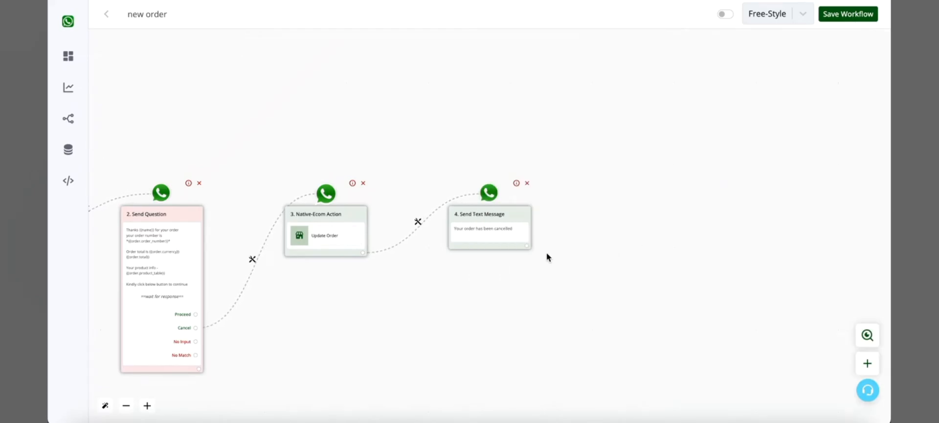
{"action": "left_click", "coordinate": [526, 245]}
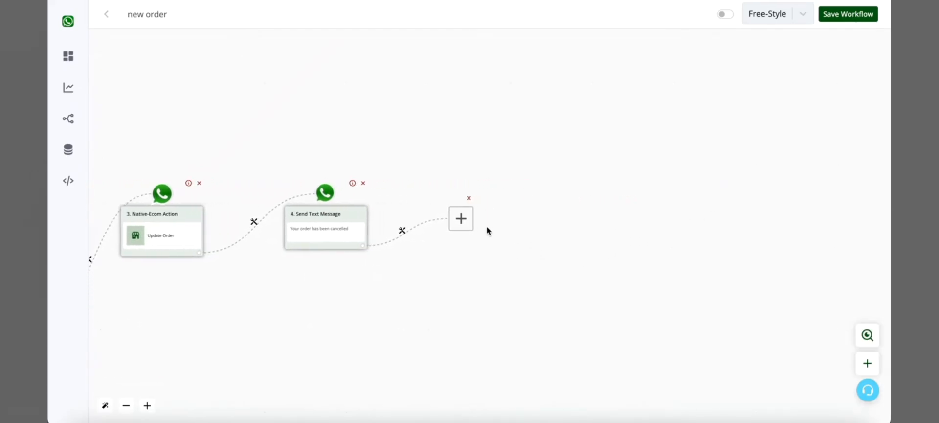
{"action": "left_click", "coordinate": [467, 221]}
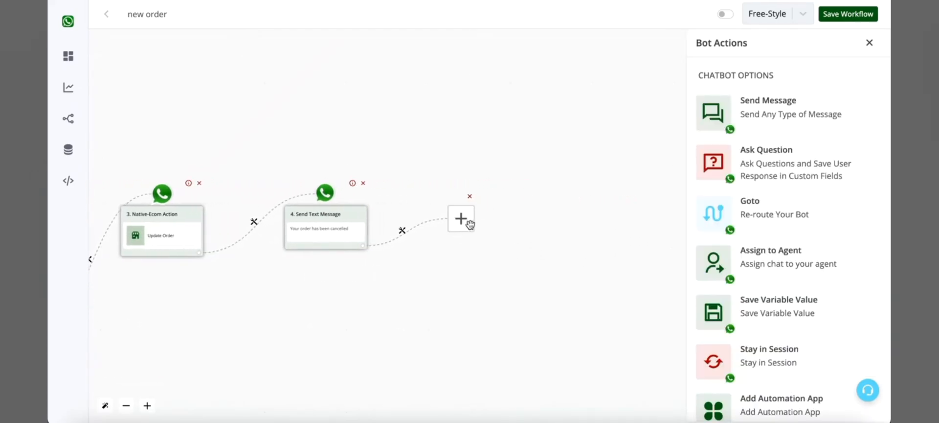
{"action": "left_click", "coordinate": [812, 177]}
{"action": "scroll", "coordinate": [829, 306], "scroll_direction": "down", "scroll_amount": 5}
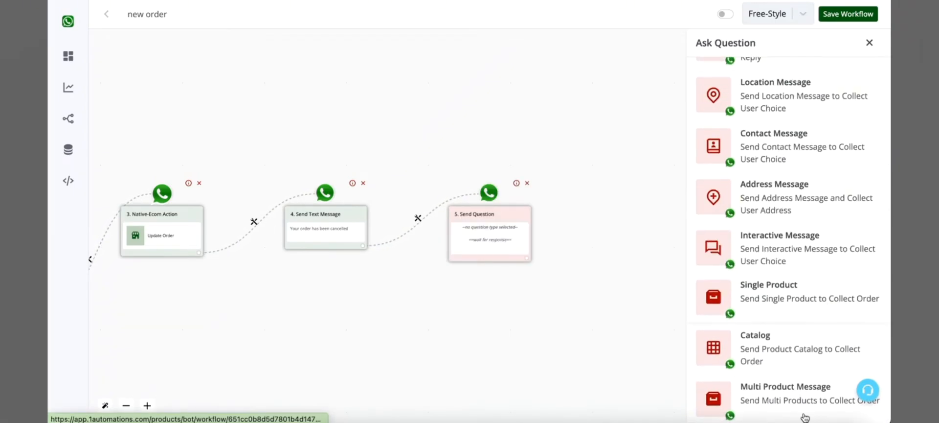
{"action": "left_click", "coordinate": [527, 183]}
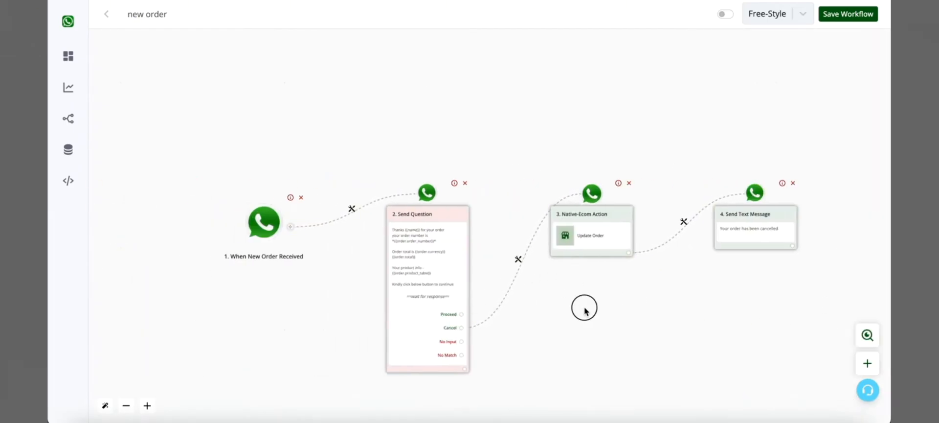
Move the Update Order and cancellation message nodes down below the question node's level, clearing space beside it.
{"action": "left_click_drag", "start_coordinate": [583, 308], "coordinate": [541, 212]}
{"action": "scroll", "coordinate": [474, 201], "scroll_direction": "up", "scroll_amount": 5}
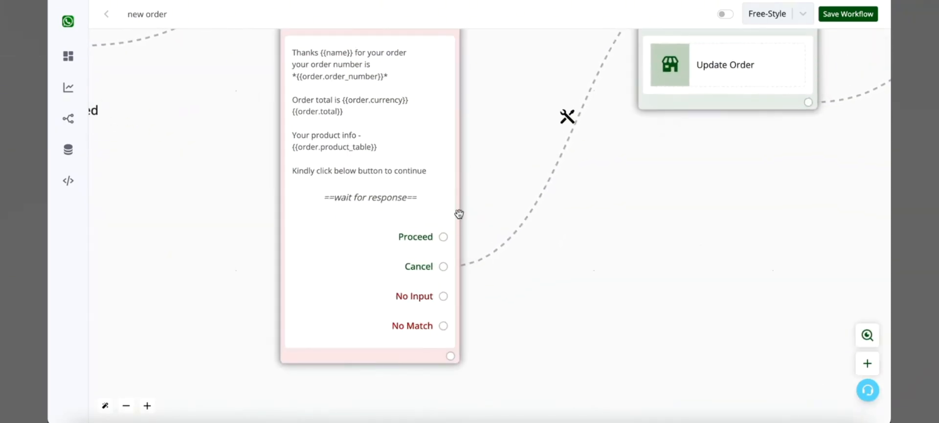
{"action": "scroll", "coordinate": [724, 160], "scroll_direction": "down", "scroll_amount": 5}
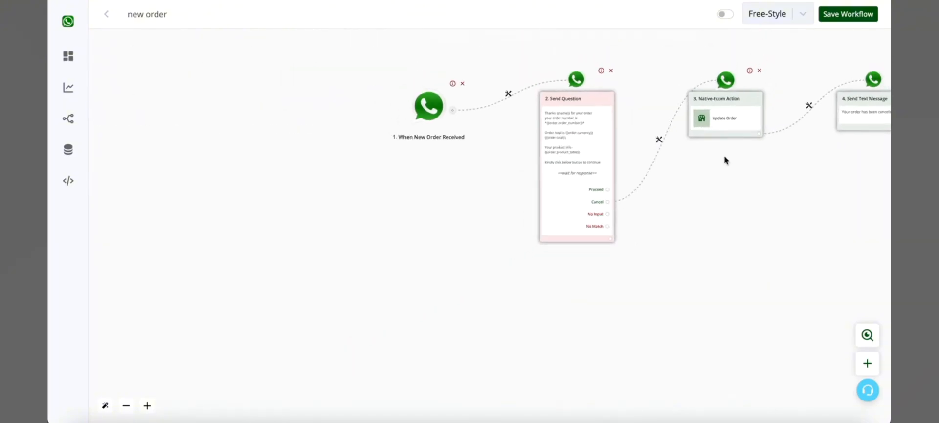
{"action": "left_click_drag", "start_coordinate": [730, 122], "coordinate": [728, 287]}
{"action": "left_click_drag", "start_coordinate": [872, 106], "coordinate": [870, 271]}
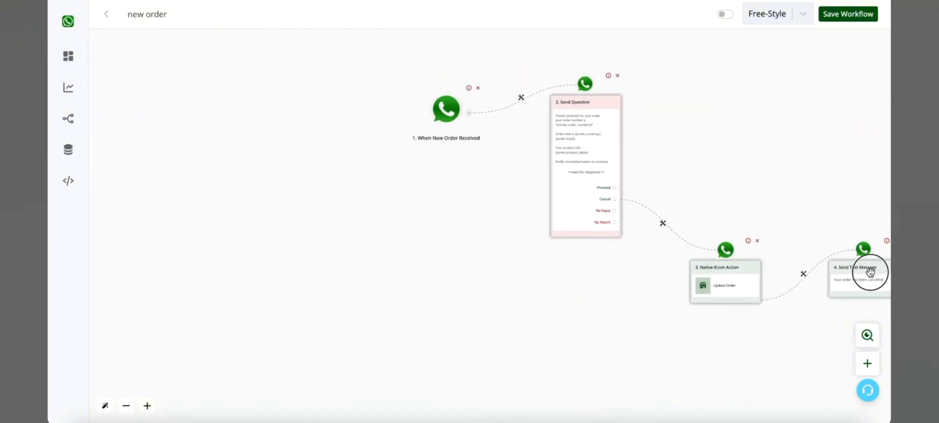
{"action": "scroll", "coordinate": [656, 204], "scroll_direction": "up", "scroll_amount": 3}
{"action": "left_click_drag", "start_coordinate": [726, 145], "coordinate": [519, 169]}
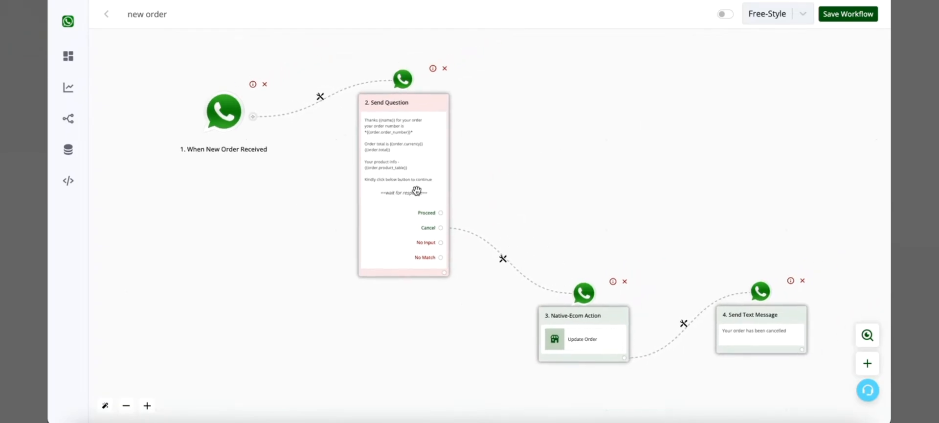
Add an Ask Question node of type Address Message to the Proceed reply of the order confirmation question.
{"action": "scroll", "coordinate": [416, 193], "scroll_direction": "up", "scroll_amount": 3}
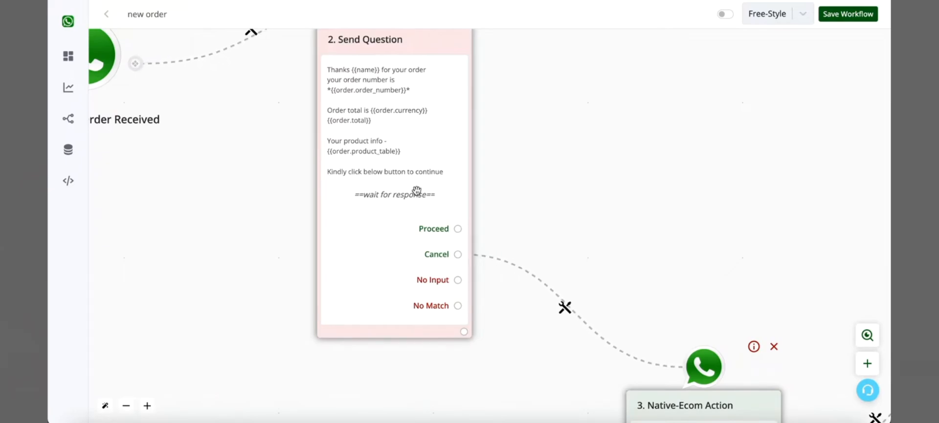
{"action": "left_click", "coordinate": [459, 228]}
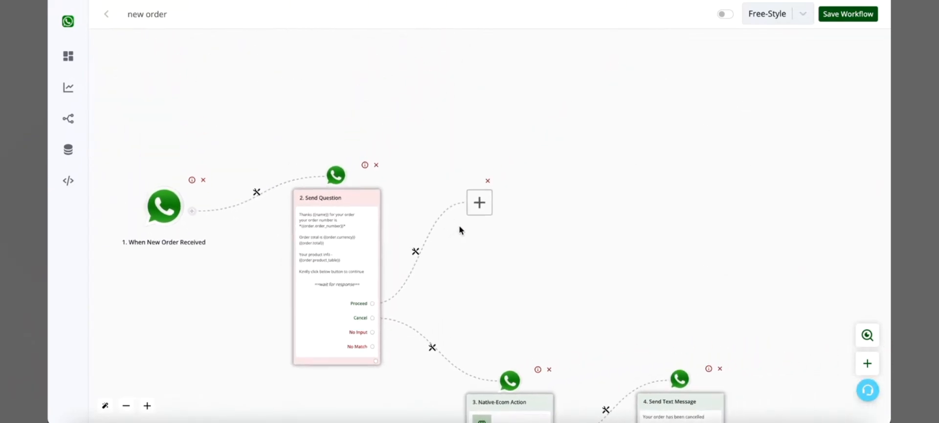
{"action": "left_click", "coordinate": [460, 221]}
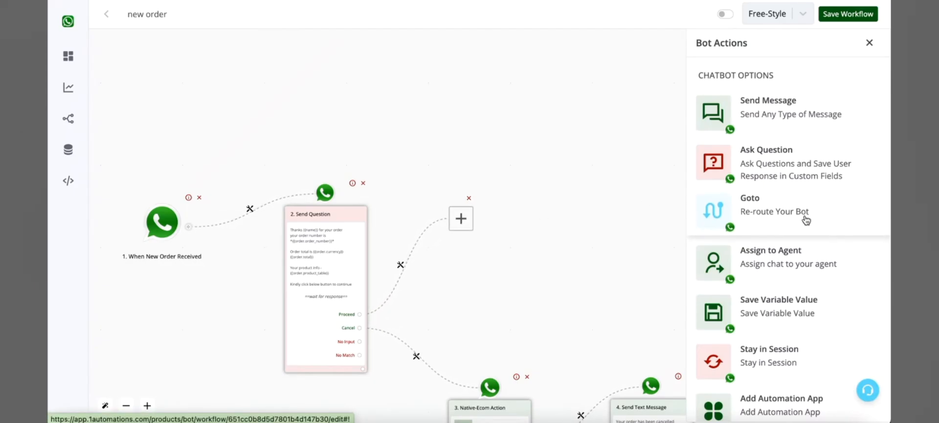
{"action": "left_click", "coordinate": [796, 181]}
{"action": "scroll", "coordinate": [790, 245], "scroll_direction": "down", "scroll_amount": 5}
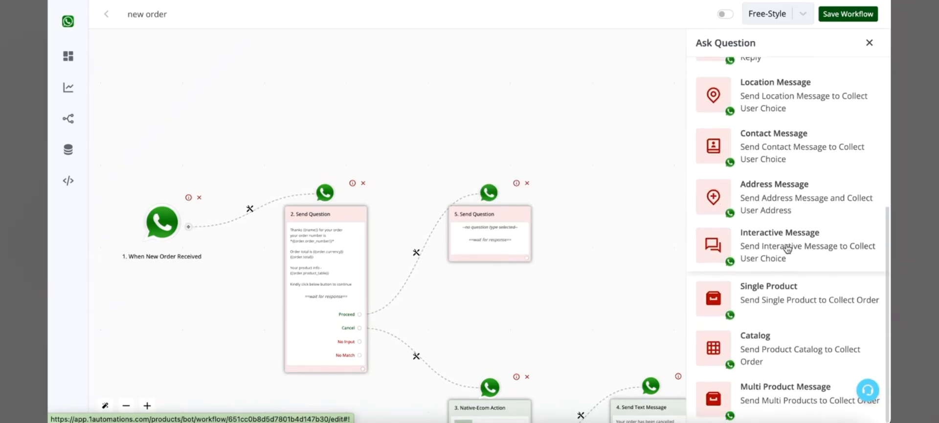
{"action": "left_click", "coordinate": [823, 197]}
{"action": "scroll", "coordinate": [824, 199], "scroll_direction": "up", "scroll_amount": 5}
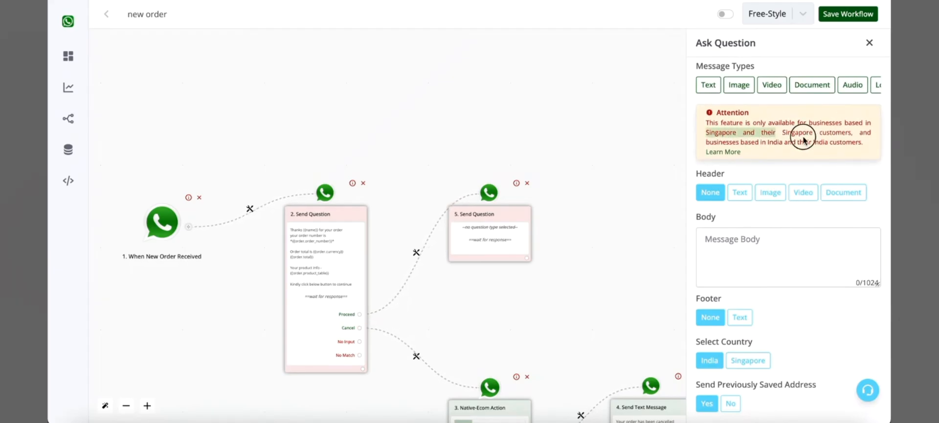
{"action": "left_click", "coordinate": [826, 145]}
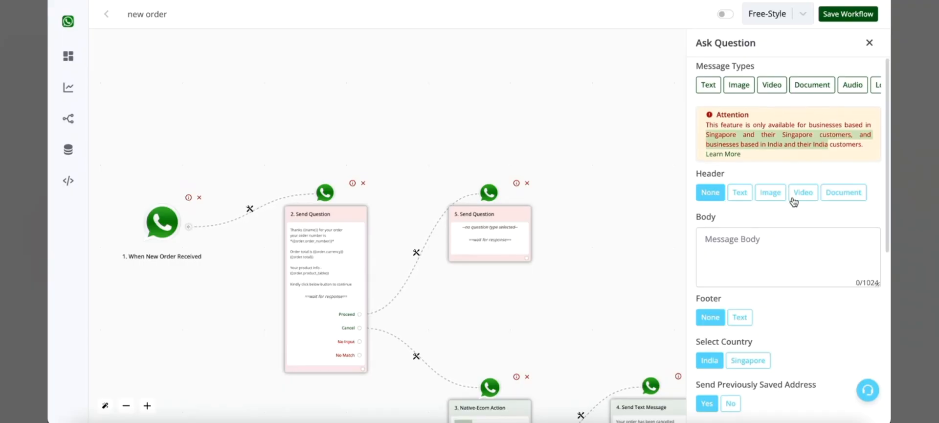
Write "Kindly enter your address" as the message body of the address question.
{"action": "scroll", "coordinate": [790, 168], "scroll_direction": "down", "scroll_amount": 2}
{"action": "left_click", "coordinate": [789, 169]}
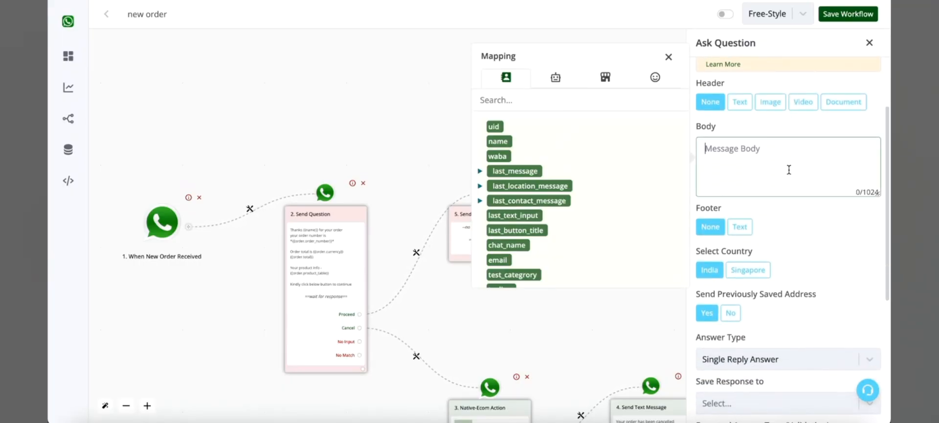
{"action": "type", "text": "Kindly send your address"}
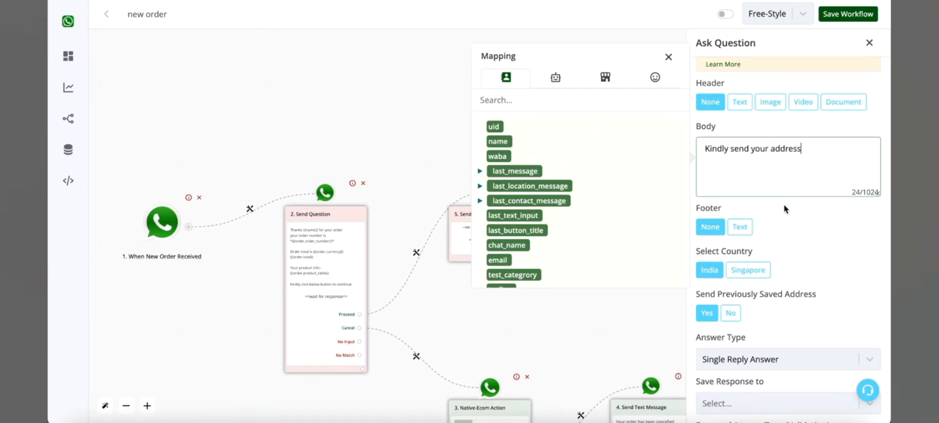
{"action": "double_click", "coordinate": [744, 148]}
{"action": "type", "text": "en"}
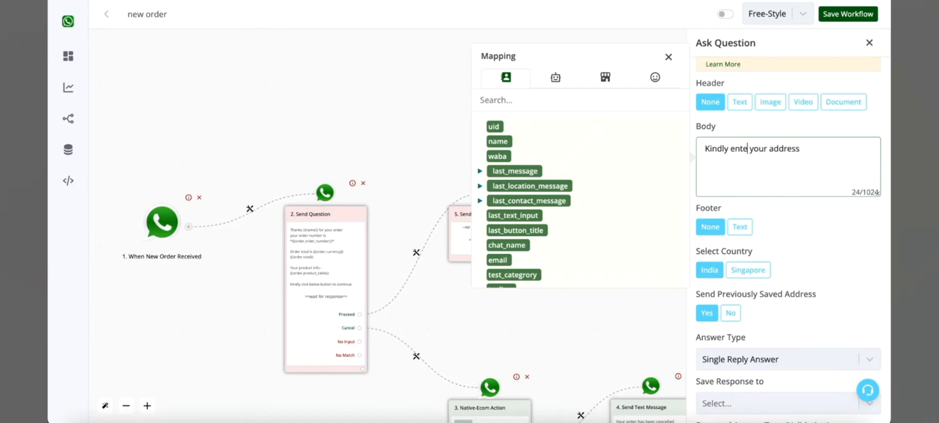
{"action": "type", "text": "r"}
Review the country, saved-address and validation options of the address question and save the question.
{"action": "scroll", "coordinate": [817, 237], "scroll_direction": "down", "scroll_amount": 2}
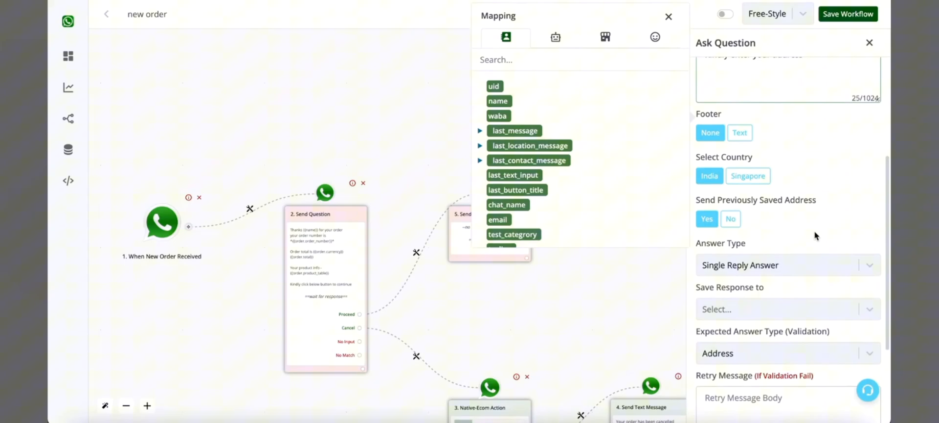
{"action": "triple_click", "coordinate": [714, 156]}
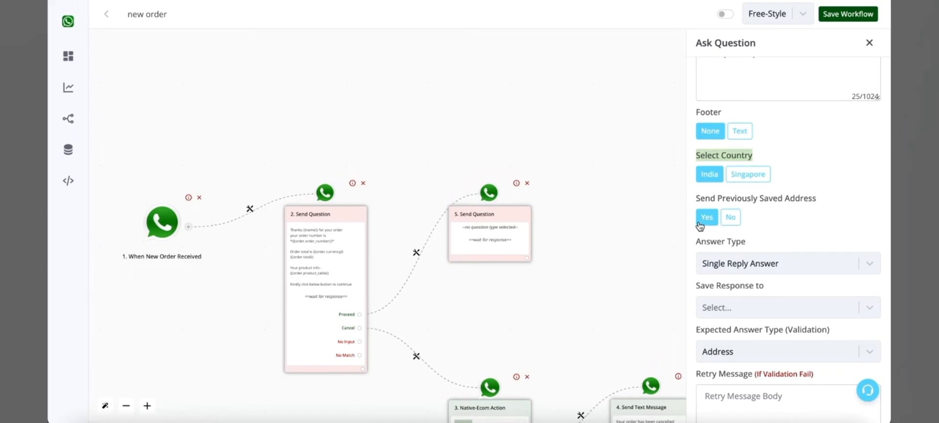
{"action": "left_click", "coordinate": [701, 197]}
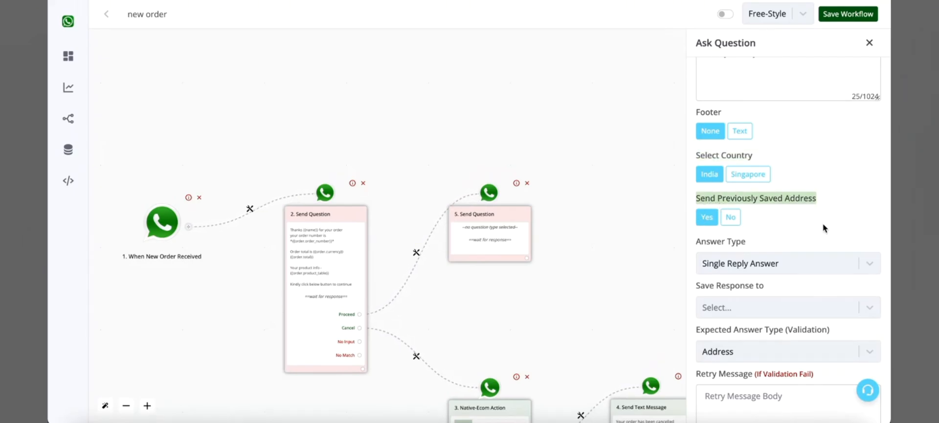
{"action": "scroll", "coordinate": [824, 228], "scroll_direction": "down", "scroll_amount": 2}
{"action": "scroll", "coordinate": [823, 228], "scroll_direction": "up", "scroll_amount": 5}
{"action": "scroll", "coordinate": [824, 228], "scroll_direction": "down", "scroll_amount": 6}
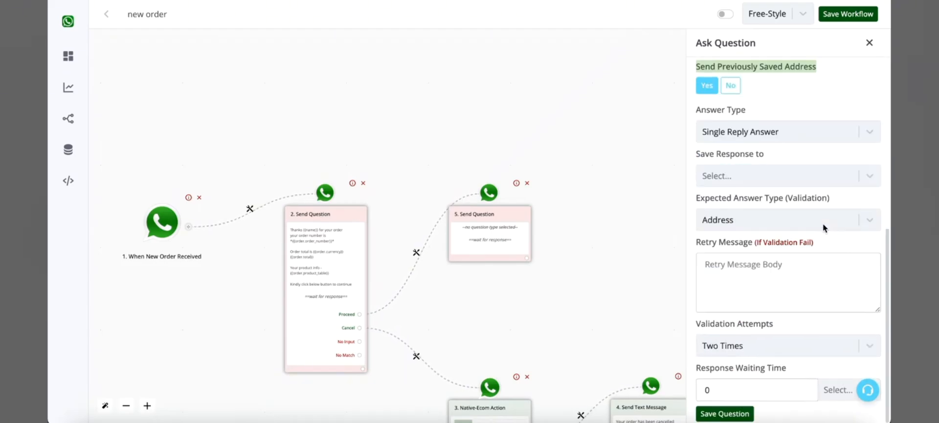
{"action": "scroll", "coordinate": [750, 148], "scroll_direction": "up", "scroll_amount": 5}
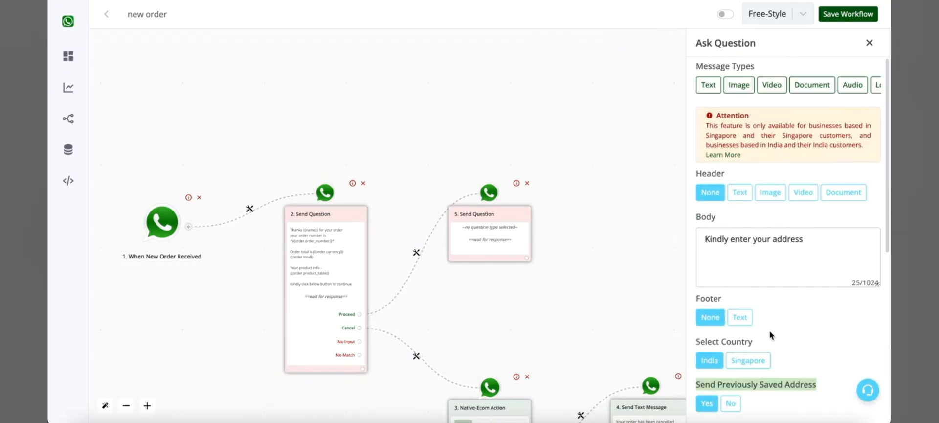
{"action": "scroll", "coordinate": [770, 330], "scroll_direction": "down", "scroll_amount": 5}
{"action": "left_click", "coordinate": [747, 413]}
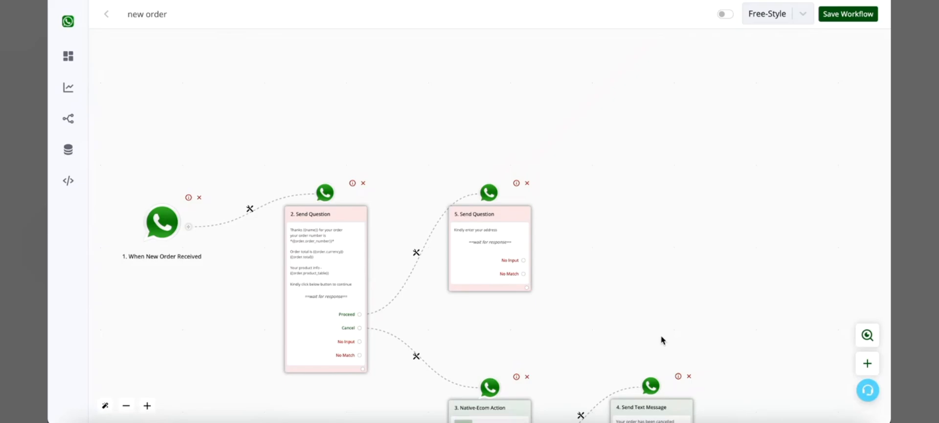
Move the address question node higher on the canvas and attach a native ecommerce Update Order action after it.
{"action": "left_click_drag", "start_coordinate": [501, 199], "coordinate": [501, 168]}
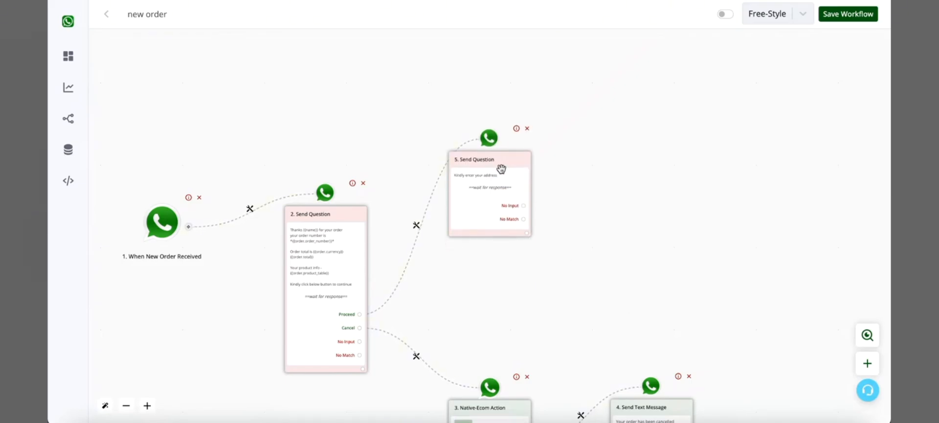
{"action": "left_click", "coordinate": [527, 234]}
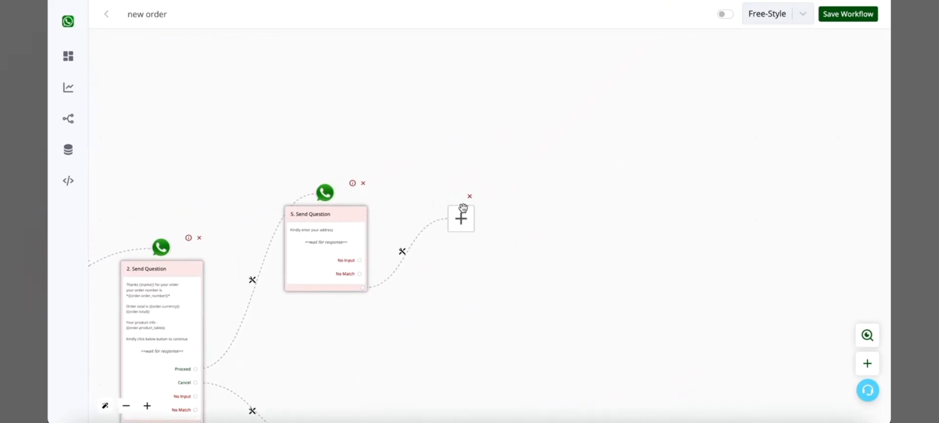
{"action": "left_click", "coordinate": [458, 204]}
{"action": "scroll", "coordinate": [823, 243], "scroll_direction": "down", "scroll_amount": 2}
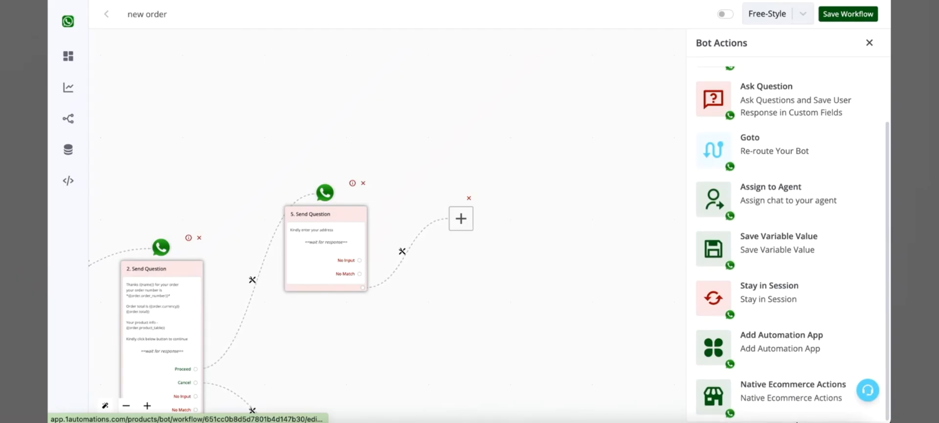
{"action": "left_click", "coordinate": [797, 412]}
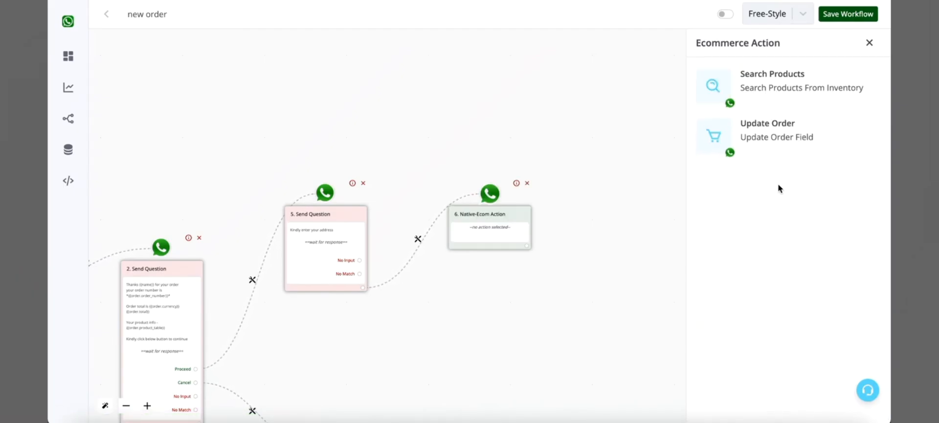
{"action": "left_click", "coordinate": [750, 135]}
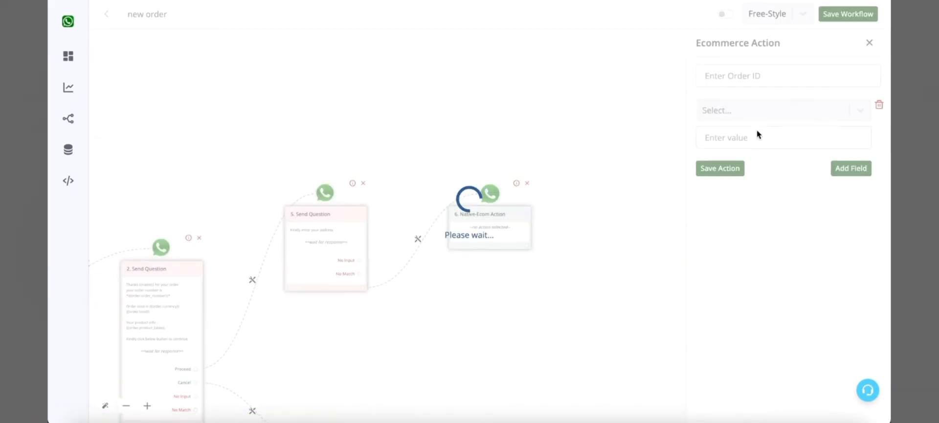
Map the order ID of the new Update Order action to the {{order.id}} variable.
{"action": "left_click", "coordinate": [747, 75]}
{"action": "left_click", "coordinate": [605, 37]}
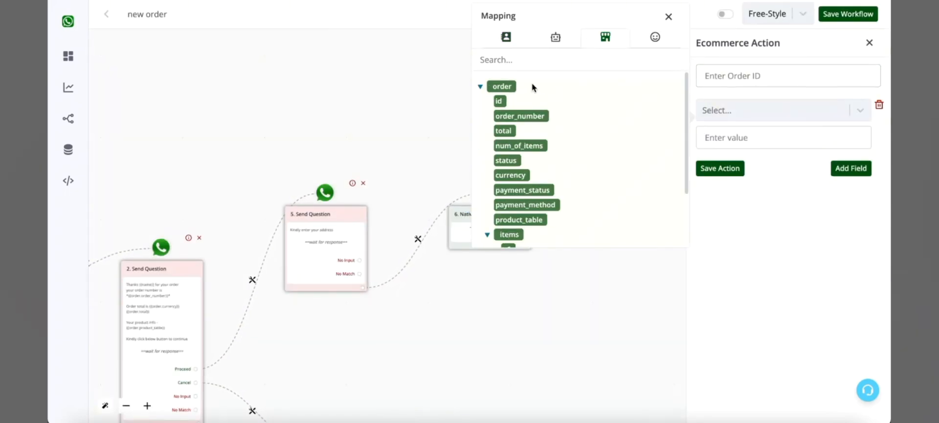
{"action": "left_click", "coordinate": [499, 101]}
Have the action update the order's Billing field with {{last_incoming_address_message}}.
{"action": "left_click", "coordinate": [764, 109]}
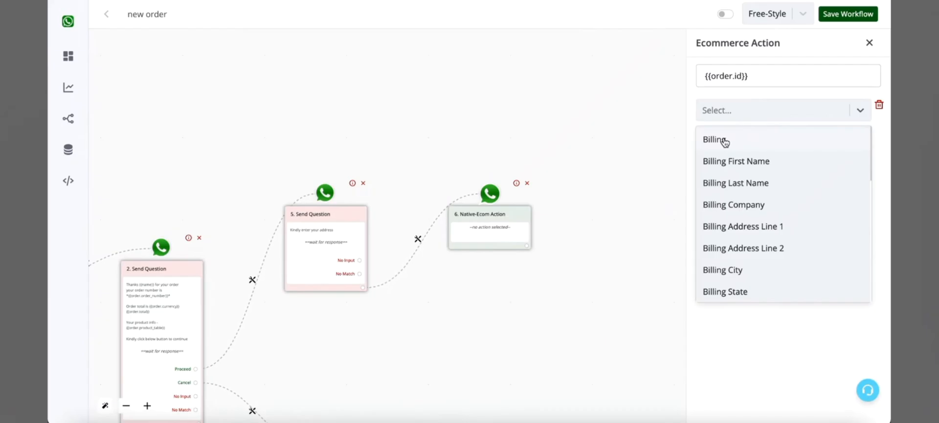
{"action": "scroll", "coordinate": [738, 161], "scroll_direction": "down", "scroll_amount": 3}
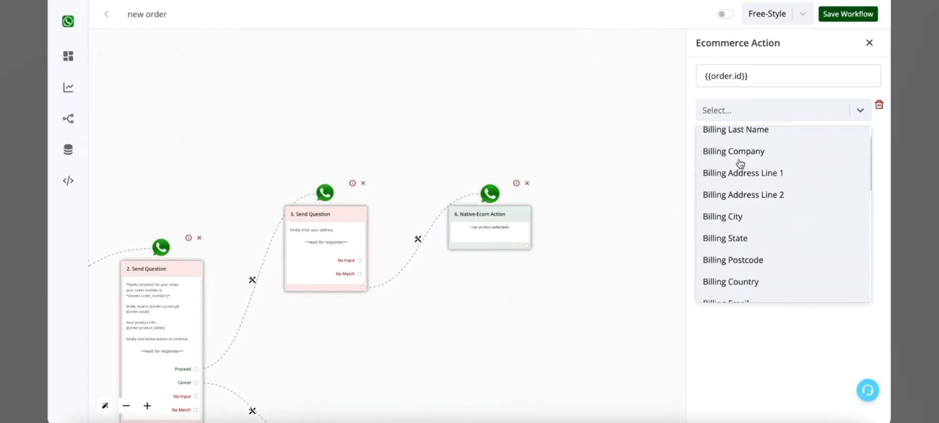
{"action": "scroll", "coordinate": [736, 235], "scroll_direction": "up", "scroll_amount": 3}
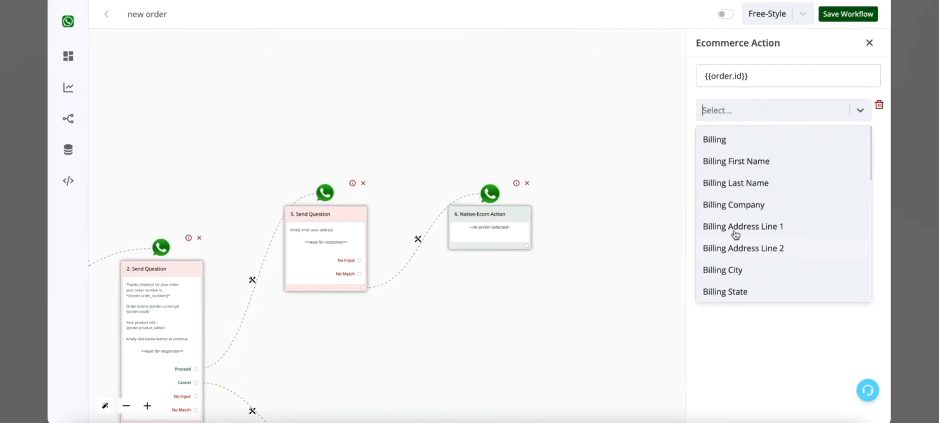
{"action": "left_click", "coordinate": [724, 141]}
{"action": "triple_click", "coordinate": [744, 140]}
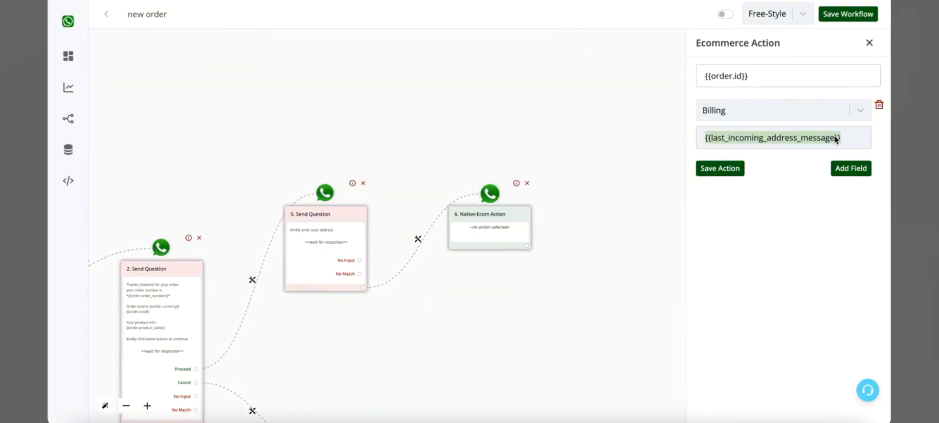
Add a second field, Shipping with {{last_incoming_address_message}}, to the Update Order action and save the action.
{"action": "left_click", "coordinate": [851, 168]}
{"action": "left_click", "coordinate": [780, 181]}
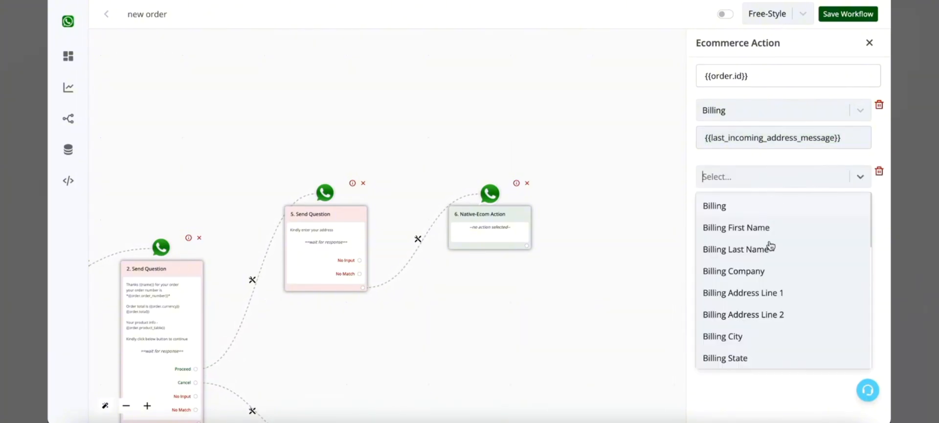
{"action": "scroll", "coordinate": [764, 280], "scroll_direction": "down", "scroll_amount": 3}
{"action": "left_click", "coordinate": [759, 326]}
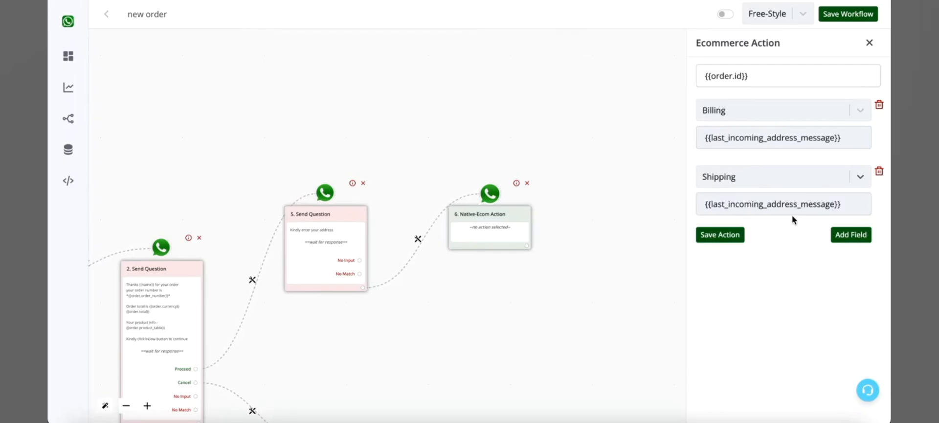
{"action": "left_click", "coordinate": [773, 177]}
{"action": "scroll", "coordinate": [756, 340], "scroll_direction": "down", "scroll_amount": 2}
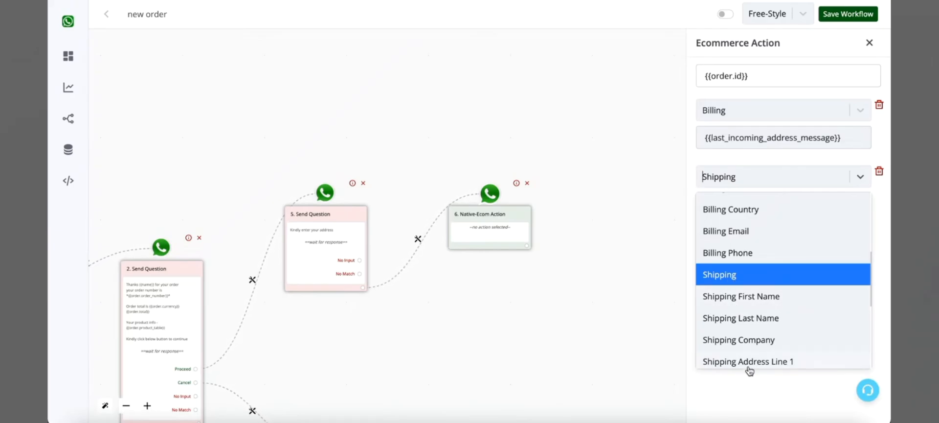
{"action": "left_click", "coordinate": [800, 185]}
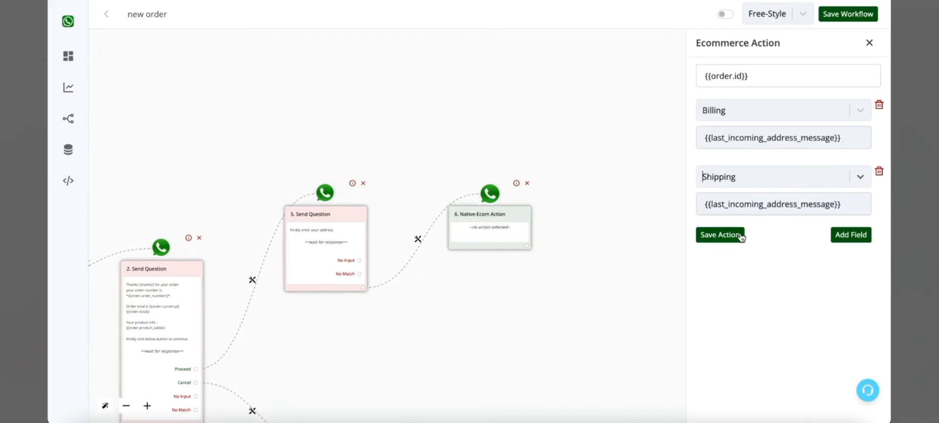
{"action": "left_click", "coordinate": [719, 234]}
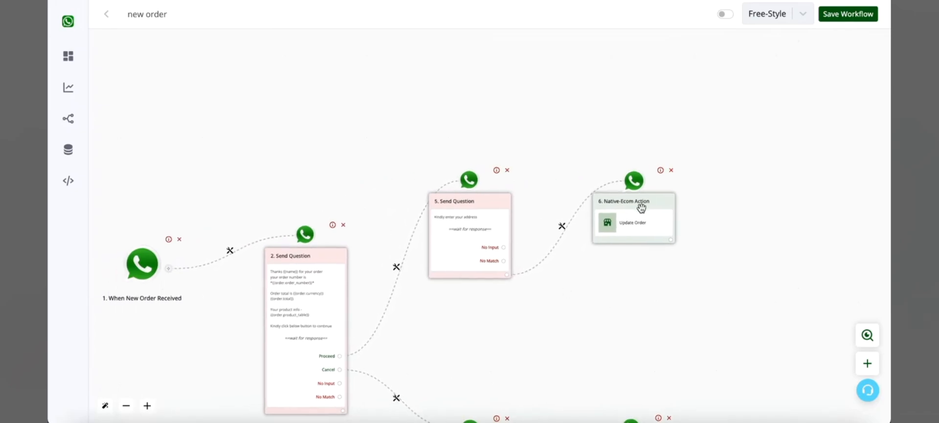
Remove the link from Proceed to the address question and move that question and its Update Order action further up.
{"action": "left_click", "coordinate": [396, 267]}
{"action": "left_click", "coordinate": [447, 345]}
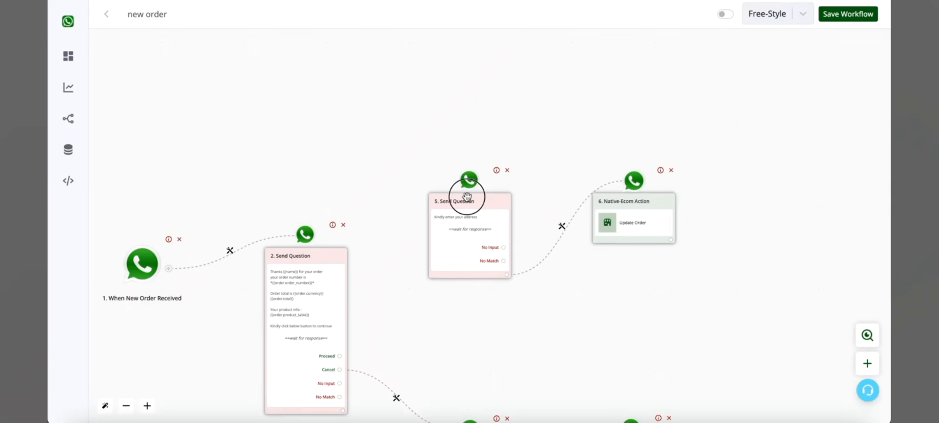
{"action": "left_click_drag", "start_coordinate": [465, 194], "coordinate": [465, 65]}
{"action": "left_click_drag", "start_coordinate": [636, 211], "coordinate": [643, 98]}
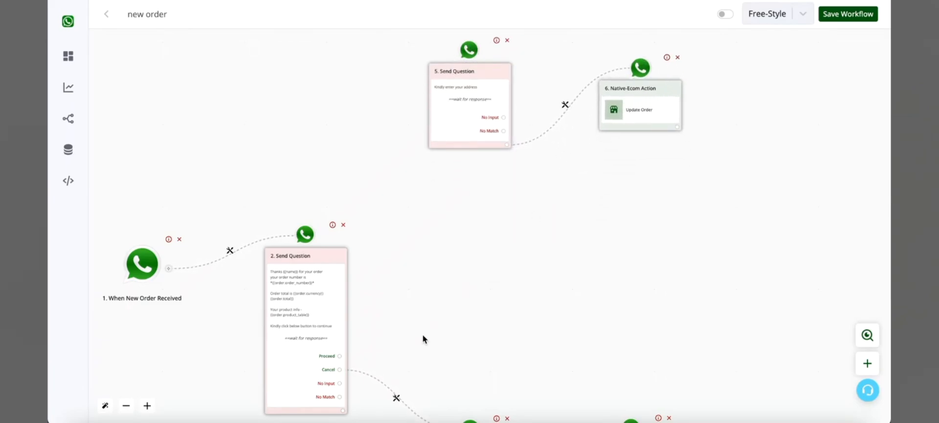
Add a new text-message question linked to the Proceed option of the order confirmation question.
{"action": "left_click", "coordinate": [341, 355]}
{"action": "left_click_drag", "start_coordinate": [341, 355], "coordinate": [448, 243]}
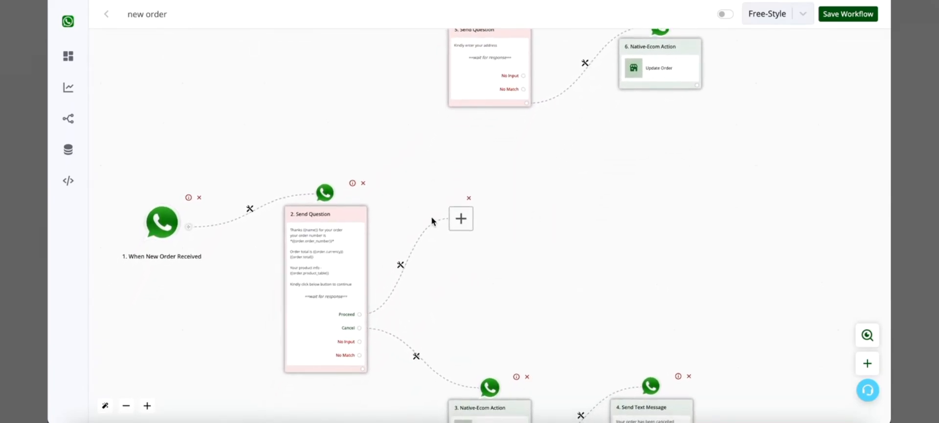
{"action": "left_click", "coordinate": [453, 218]}
{"action": "left_click", "coordinate": [847, 147]}
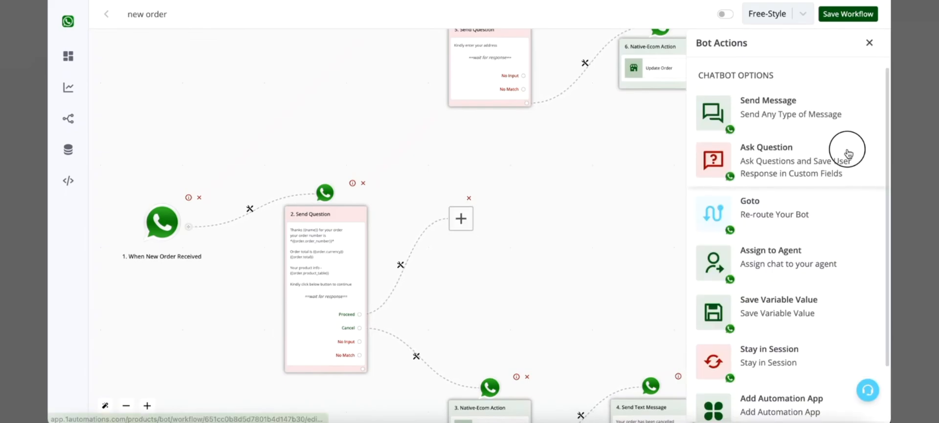
{"action": "left_click", "coordinate": [792, 89]}
{"action": "left_click", "coordinate": [781, 148]}
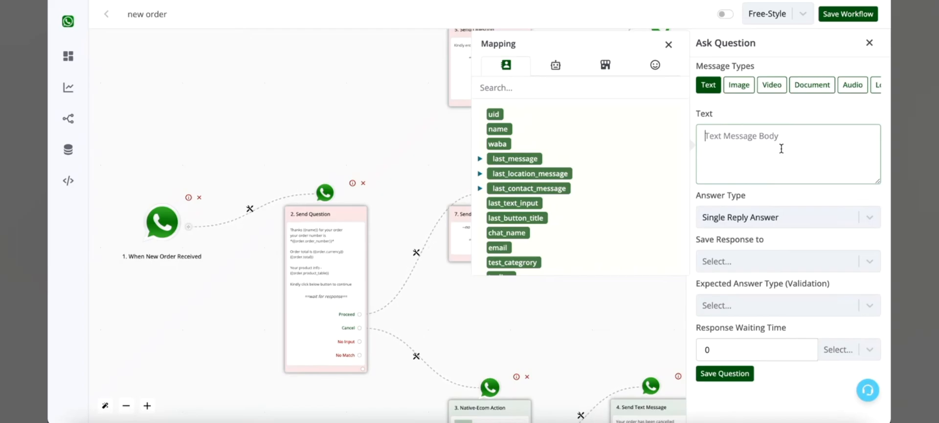
Word the new question as "Kindly let us know your zip" and save it.
{"action": "type", "text": "Kindly l"}
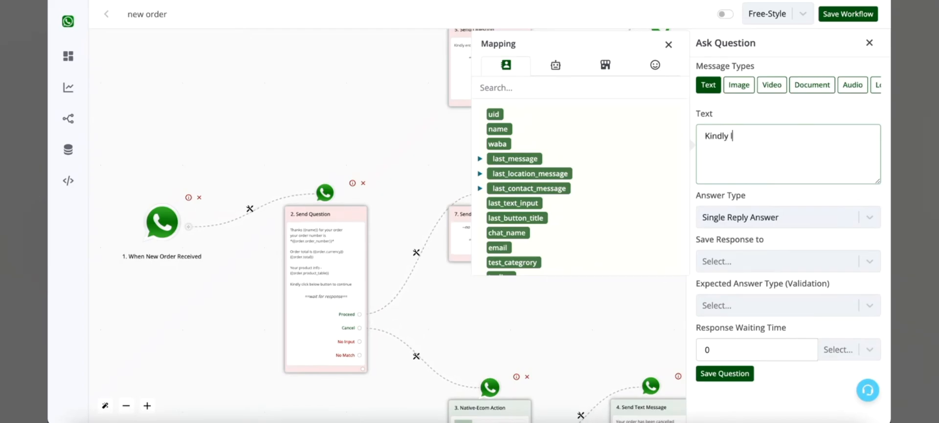
{"action": "type", "text": "et us know your zip"}
{"action": "left_click", "coordinate": [744, 375]}
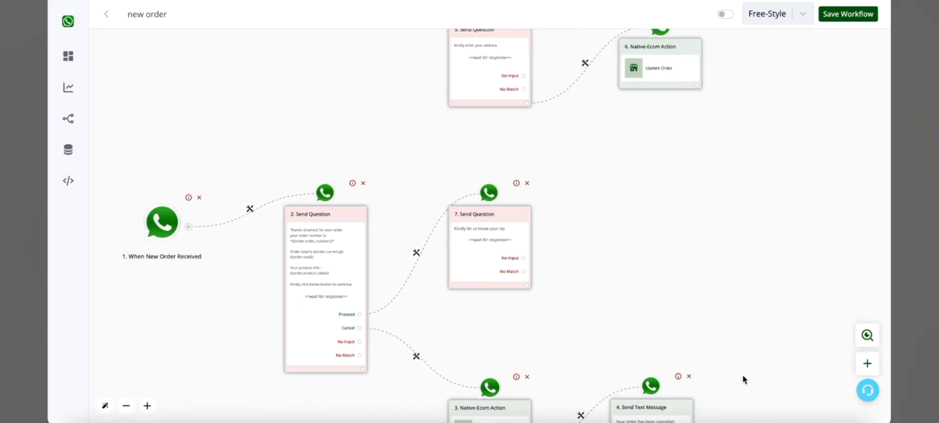
{"action": "left_click", "coordinate": [488, 232]}
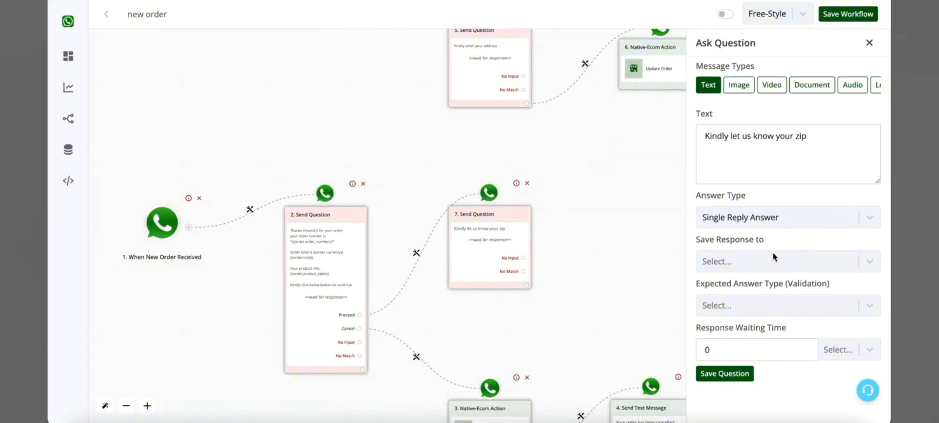
{"action": "left_click", "coordinate": [744, 373]}
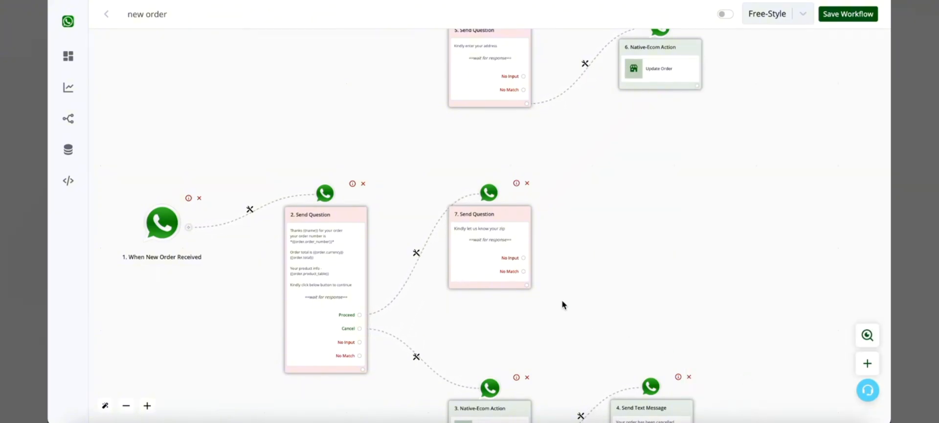
Add a native ecommerce Update Order action after the zip question.
{"action": "left_click", "coordinate": [527, 285]}
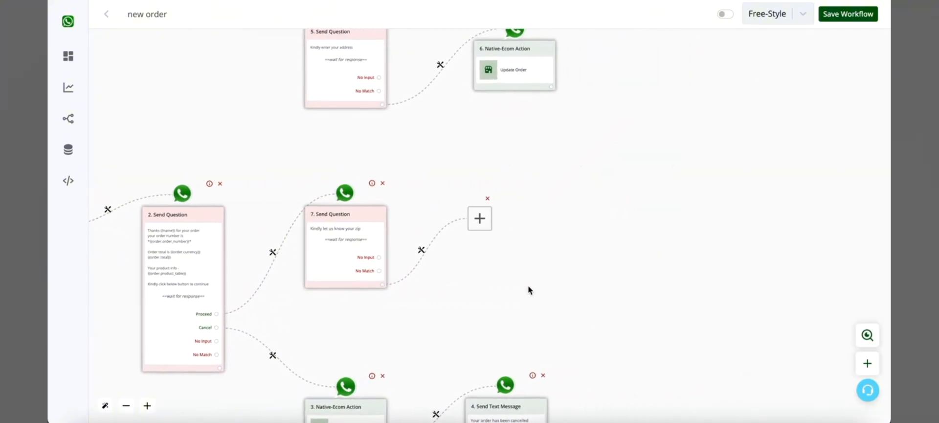
{"action": "left_click", "coordinate": [472, 226]}
{"action": "scroll", "coordinate": [775, 276], "scroll_direction": "down", "scroll_amount": 2}
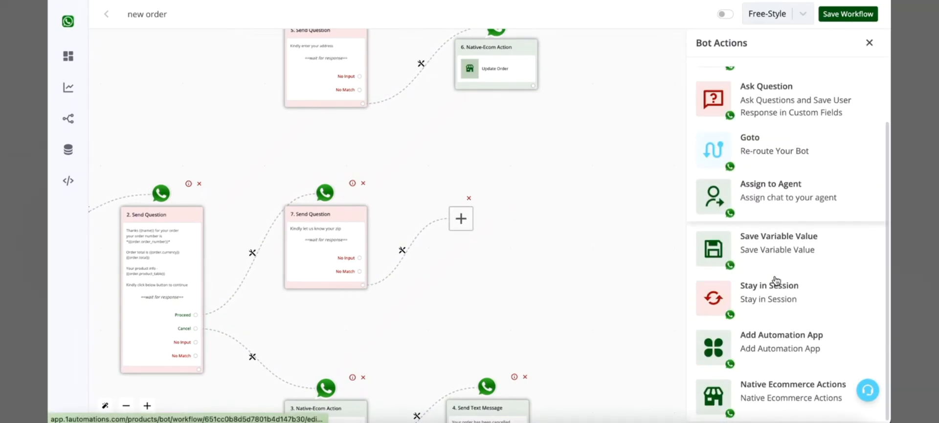
{"action": "left_click", "coordinate": [782, 386]}
{"action": "left_click", "coordinate": [776, 130]}
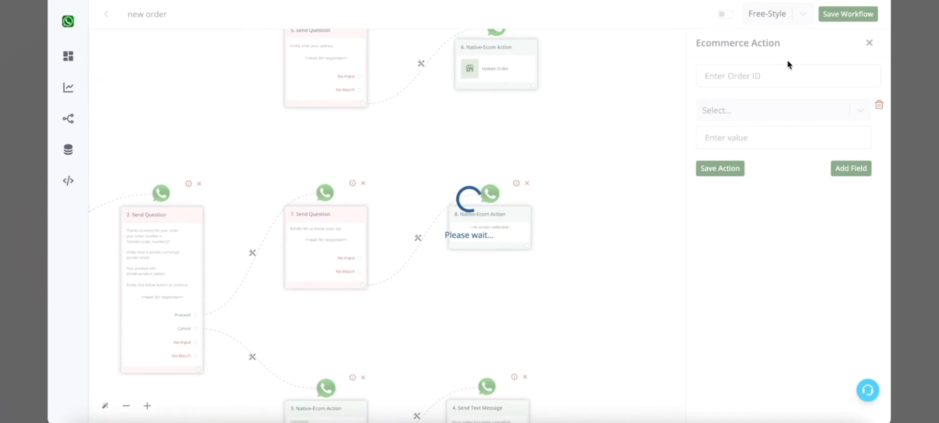
Map the order ID of the zip question's Update Order action to {{order.id}}.
{"action": "left_click", "coordinate": [782, 80]}
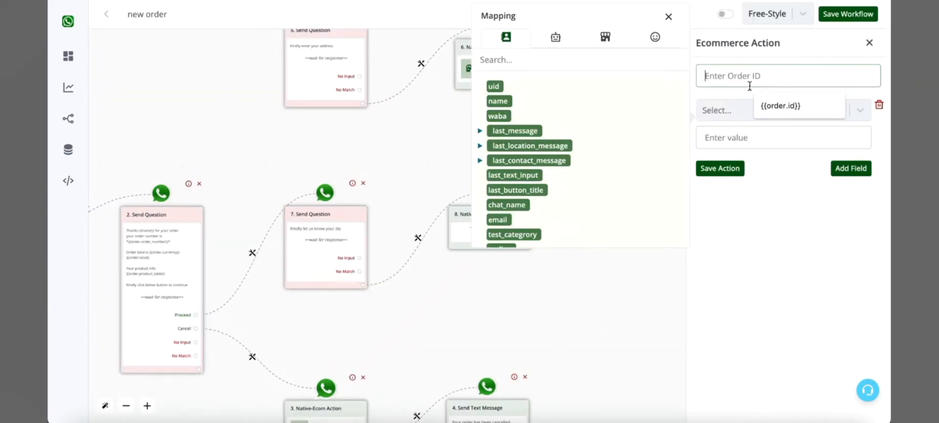
{"action": "left_click", "coordinate": [602, 35]}
{"action": "left_click", "coordinate": [495, 101]}
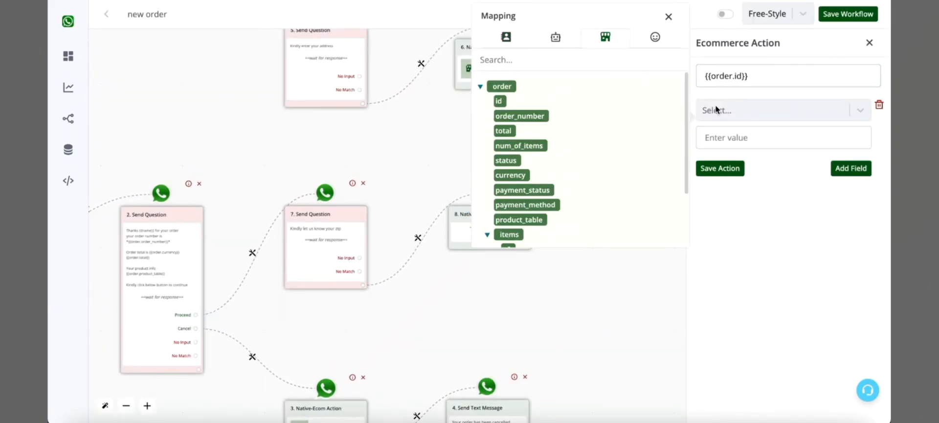
Have the action update Billing Postcode with {{last_text_input}} and save the action.
{"action": "left_click", "coordinate": [727, 110]}
{"action": "scroll", "coordinate": [744, 211], "scroll_direction": "down", "scroll_amount": 2}
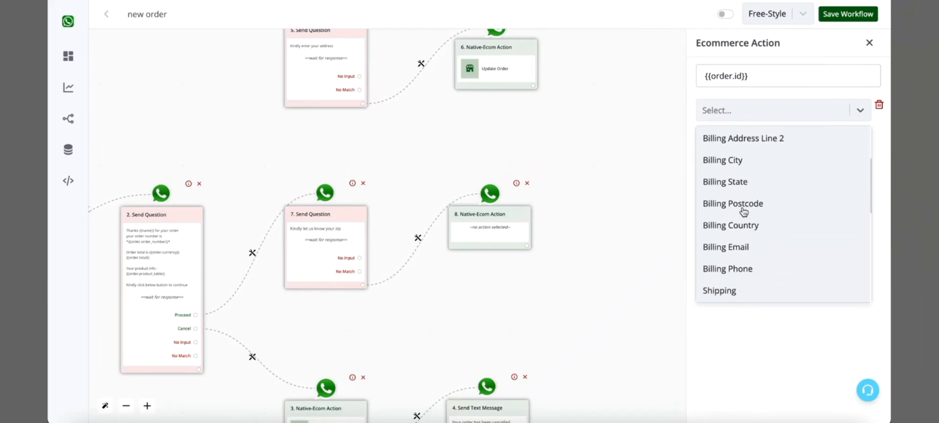
{"action": "scroll", "coordinate": [743, 210], "scroll_direction": "up", "scroll_amount": 1}
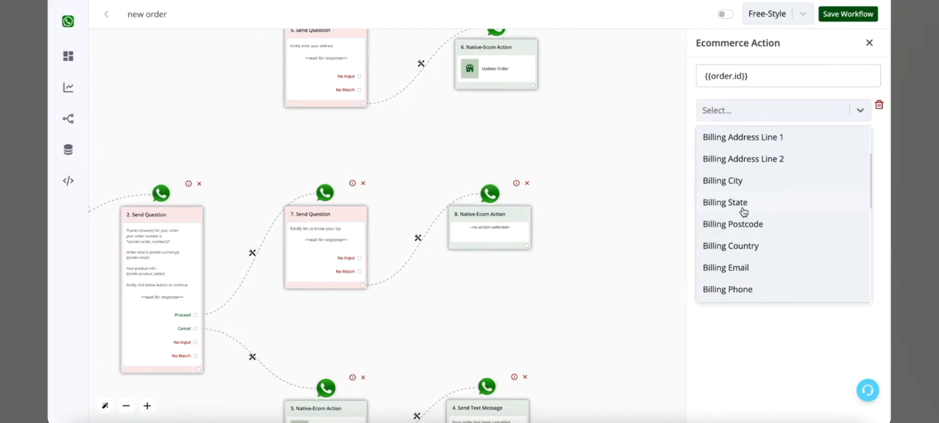
{"action": "left_click", "coordinate": [746, 224]}
{"action": "left_click", "coordinate": [776, 143]}
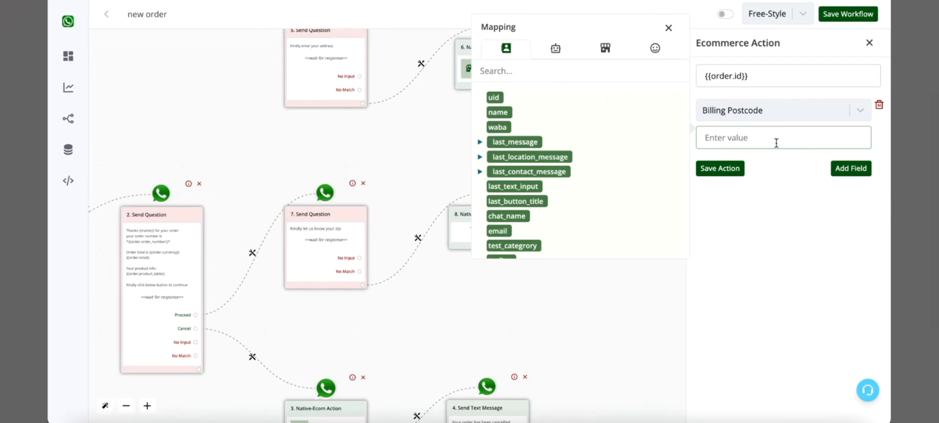
{"action": "left_click", "coordinate": [521, 195]}
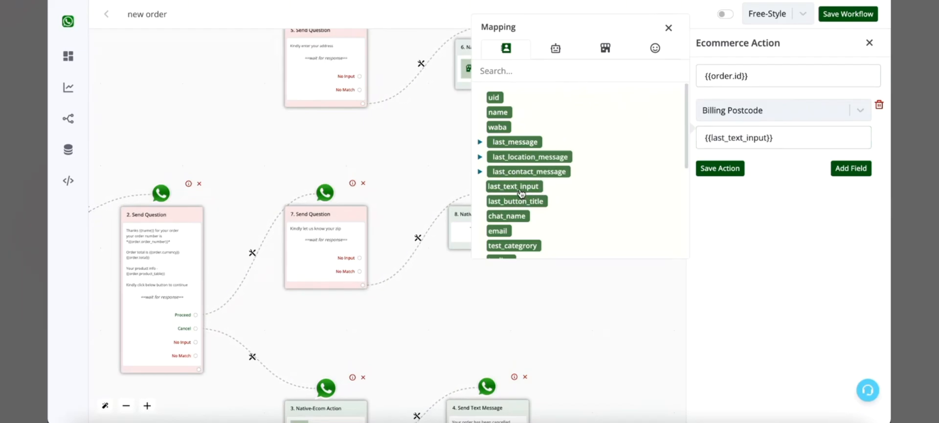
{"action": "left_click", "coordinate": [744, 168]}
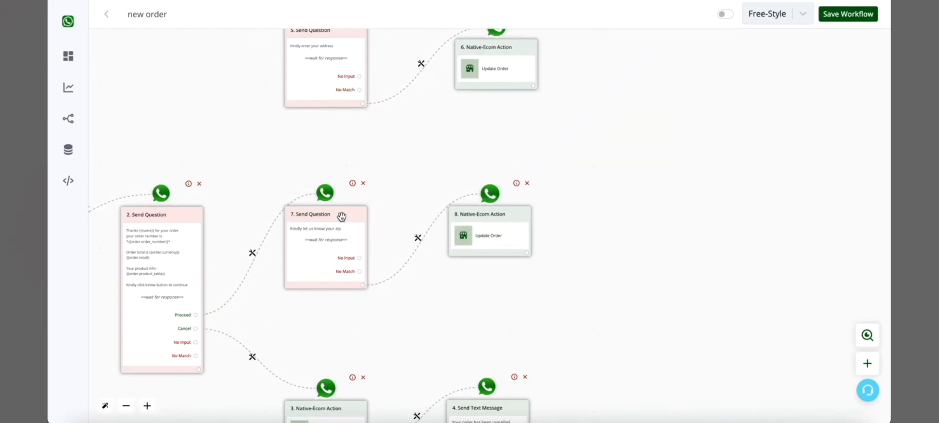
Try to add a Shipping Postcode field with {{last_text_input}} to the zip question's Update Order action.
{"action": "left_click", "coordinate": [505, 235]}
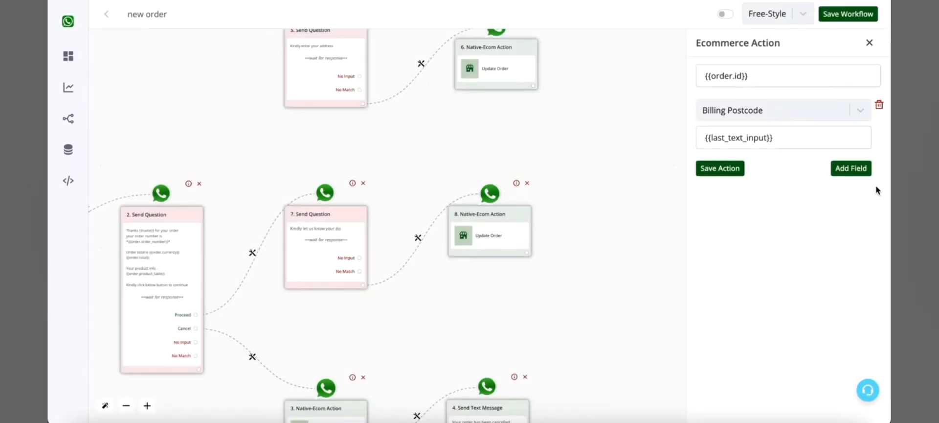
{"action": "left_click", "coordinate": [851, 168]}
{"action": "left_click", "coordinate": [828, 178]}
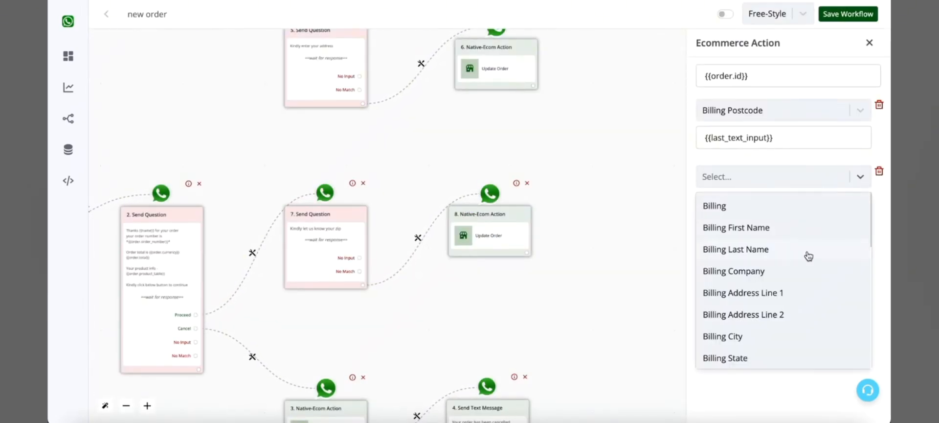
{"action": "scroll", "coordinate": [807, 256], "scroll_direction": "down", "scroll_amount": 2}
{"action": "scroll", "coordinate": [807, 256], "scroll_direction": "down", "scroll_amount": 5}
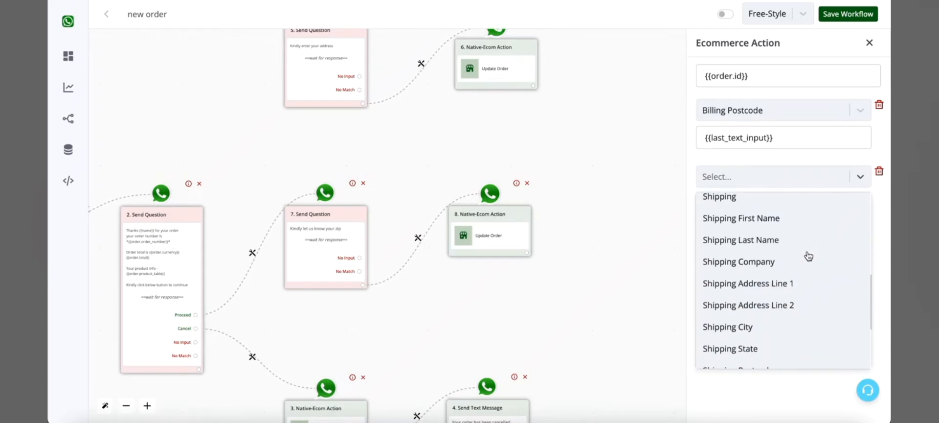
{"action": "scroll", "coordinate": [781, 321], "scroll_direction": "down", "scroll_amount": 3}
{"action": "left_click", "coordinate": [750, 267]}
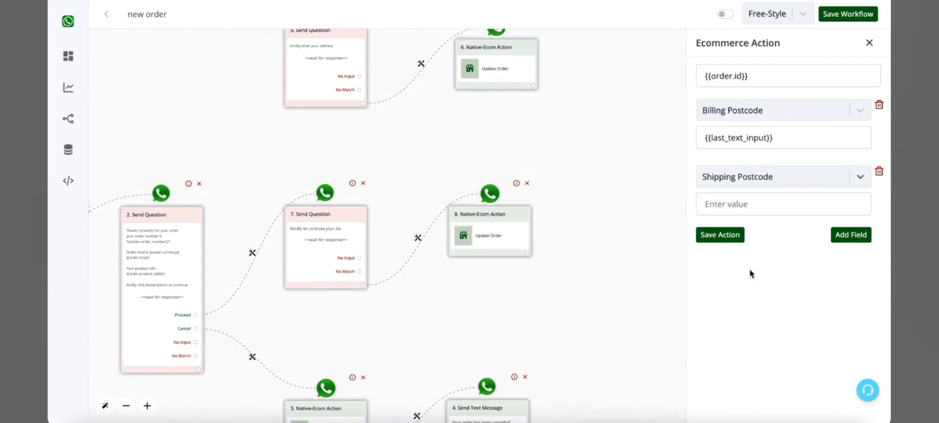
{"action": "left_click", "coordinate": [756, 207]}
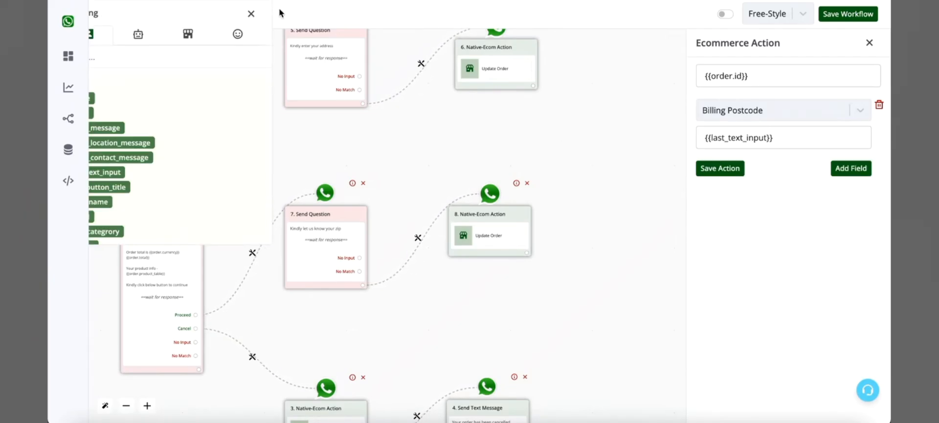
{"action": "left_click", "coordinate": [111, 177]}
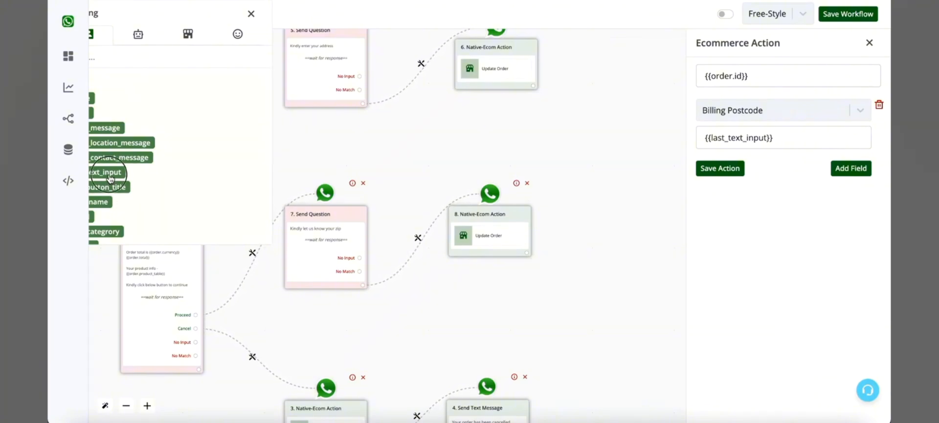
{"action": "left_click", "coordinate": [251, 14]}
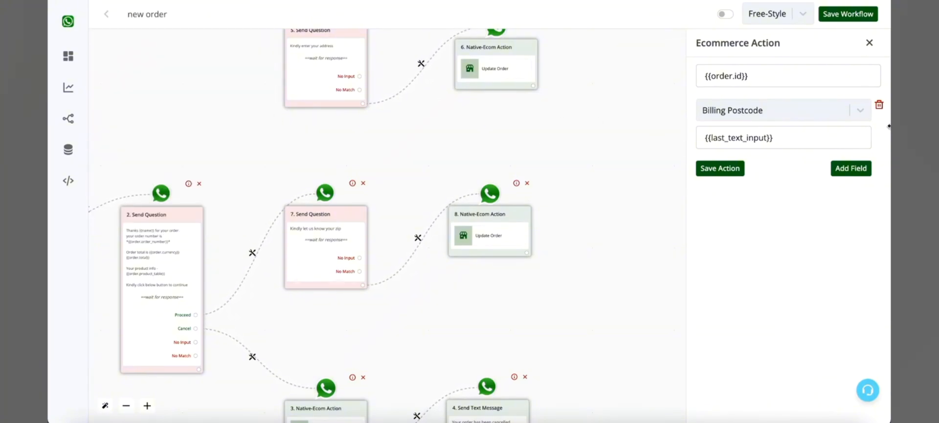
{"action": "left_click", "coordinate": [870, 44]}
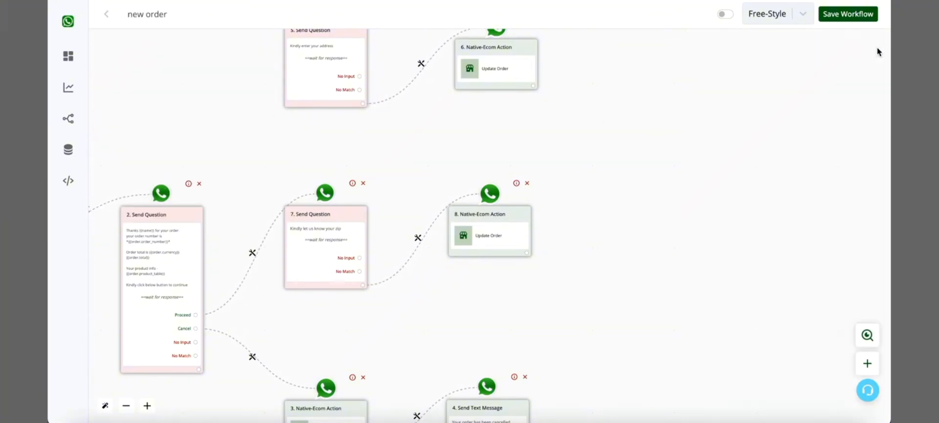
Add a text question reading "Kindly let us know your city" after the postcode Update Order action and save it.
{"action": "left_click", "coordinate": [525, 253]}
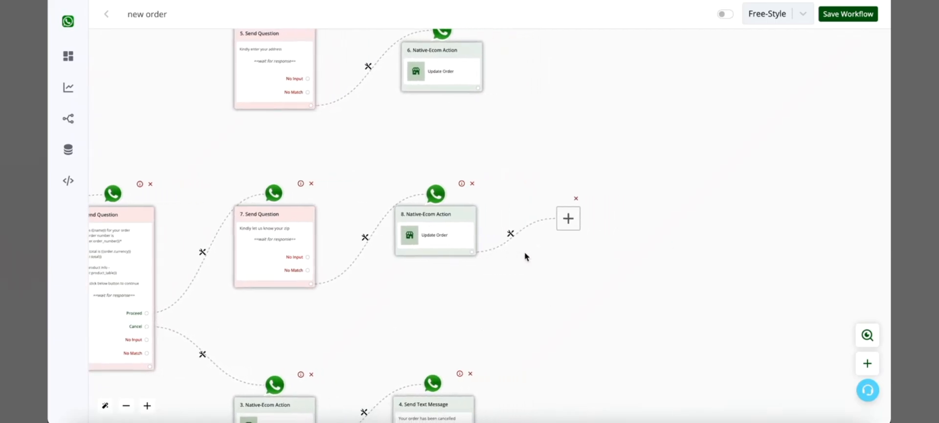
{"action": "left_click", "coordinate": [461, 219]}
{"action": "left_click", "coordinate": [826, 157]}
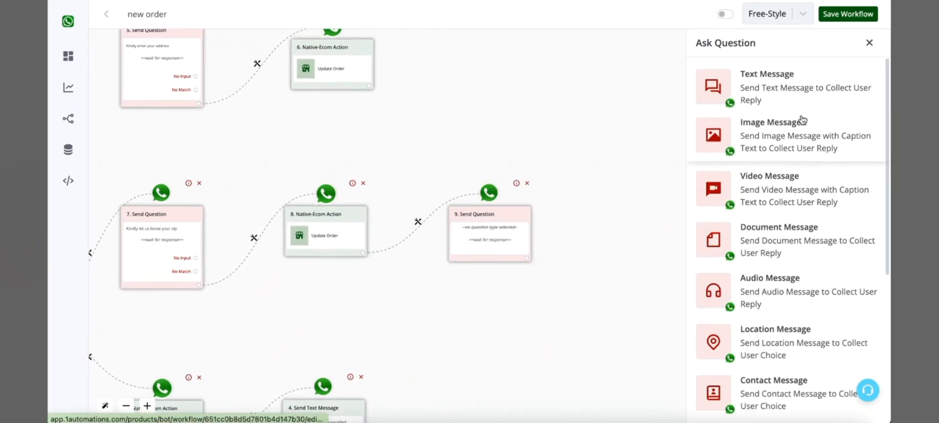
{"action": "left_click", "coordinate": [797, 108]}
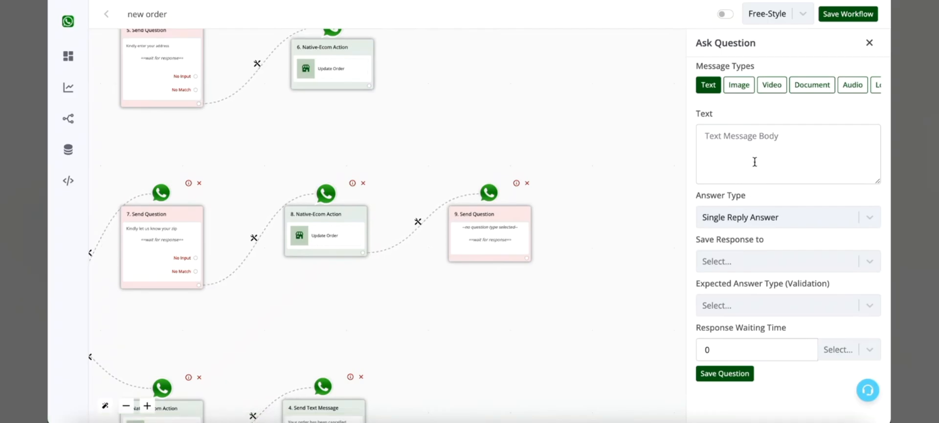
{"action": "left_click", "coordinate": [755, 161]}
{"action": "type", "text": "Kindly let us"}
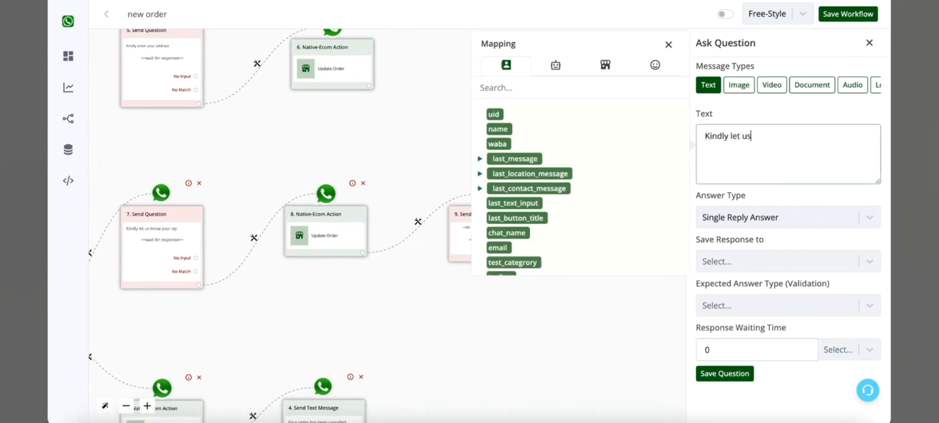
{"action": "type", "text": " know your city"}
{"action": "left_click", "coordinate": [725, 374]}
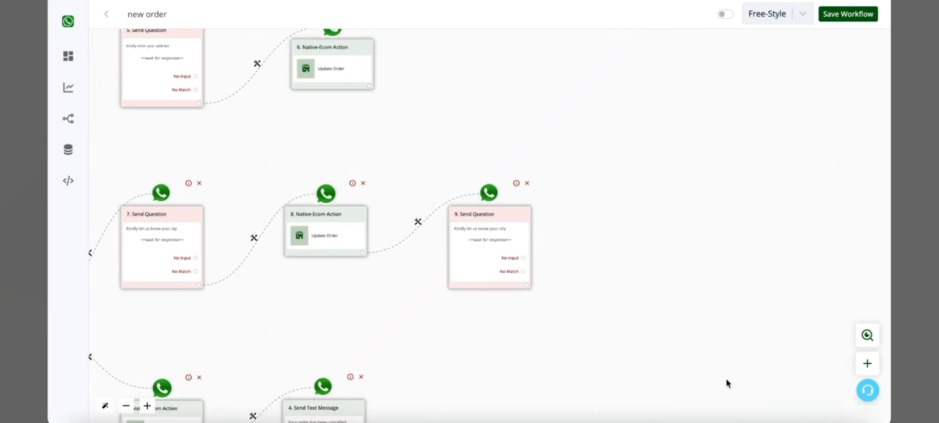
Add a native ecommerce Update Order action after the city question.
{"action": "left_click", "coordinate": [526, 286]}
{"action": "left_click", "coordinate": [461, 218]}
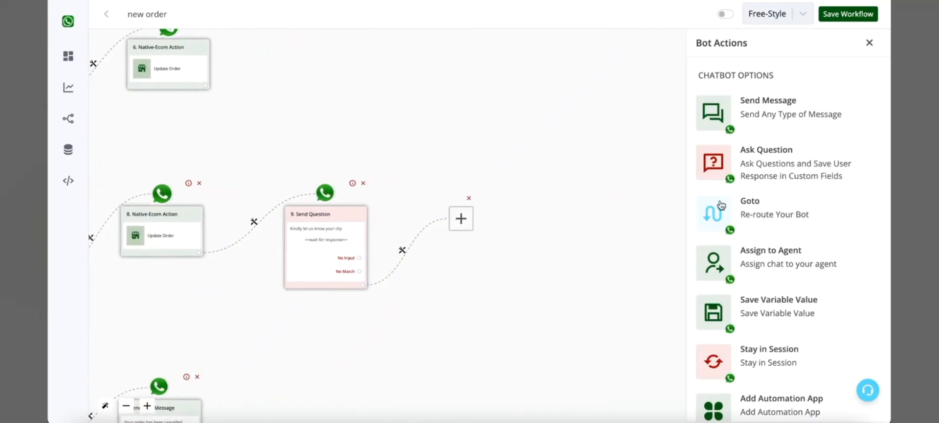
{"action": "scroll", "coordinate": [779, 284], "scroll_direction": "down", "scroll_amount": 2}
{"action": "left_click", "coordinate": [792, 393]}
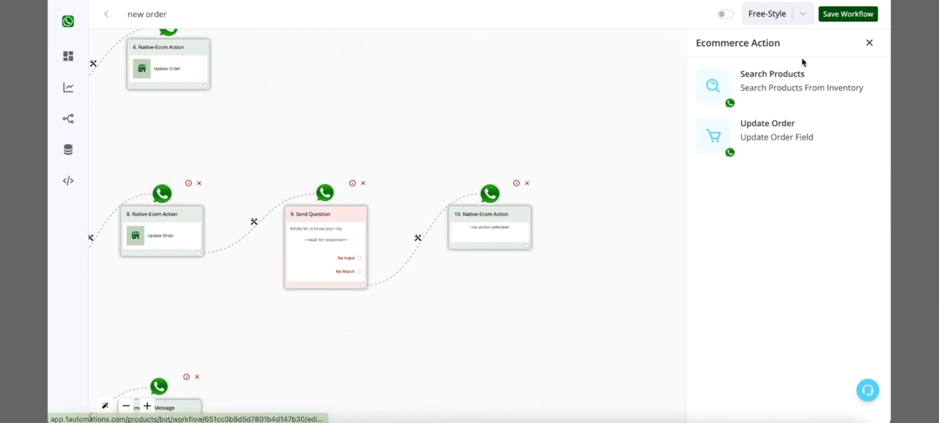
{"action": "left_click", "coordinate": [796, 129]}
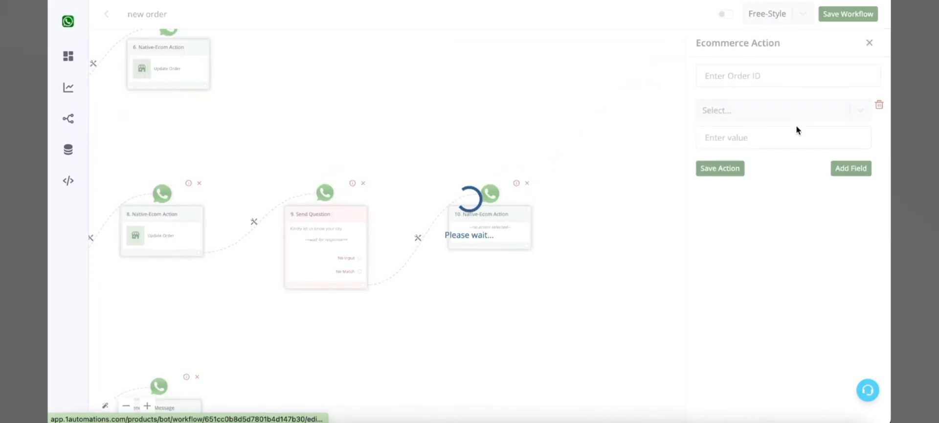
Map the order ID of the city question's Update Order action to {{order.id}}.
{"action": "left_click", "coordinate": [784, 81]}
{"action": "left_click", "coordinate": [605, 36]}
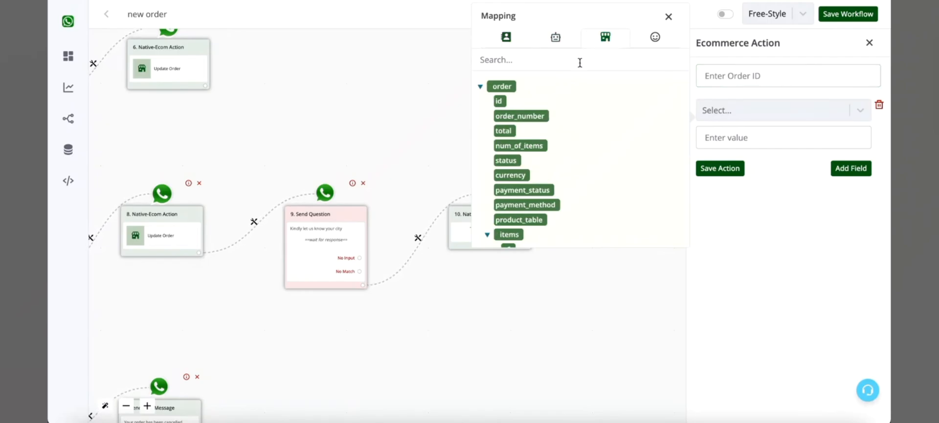
{"action": "left_click", "coordinate": [503, 101]}
Choose Billing City as the field to update in the city question's Update Order action.
{"action": "left_click", "coordinate": [737, 117]}
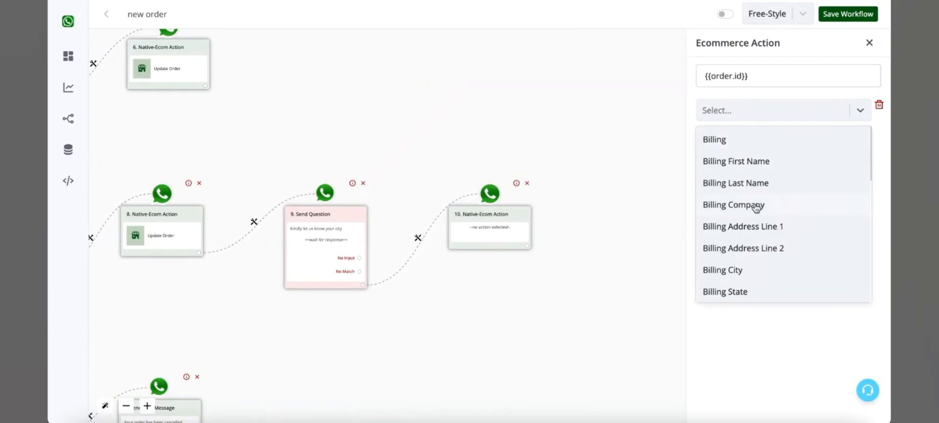
{"action": "left_click", "coordinate": [760, 270]}
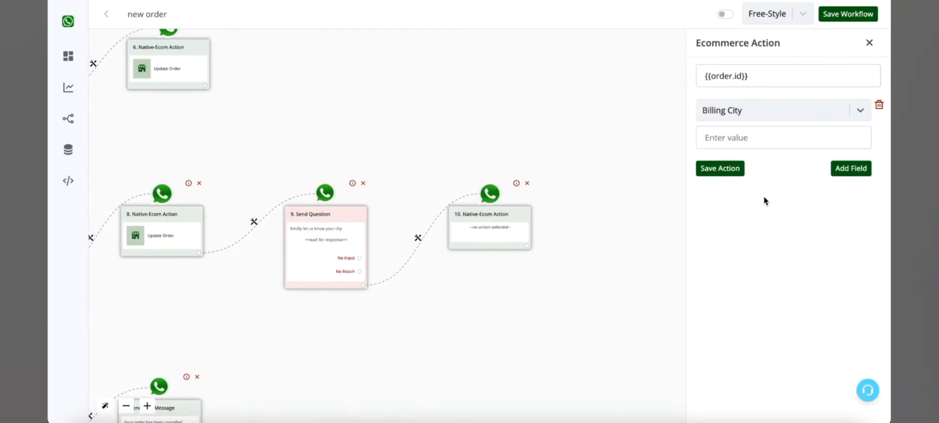
{"action": "left_click", "coordinate": [783, 117]}
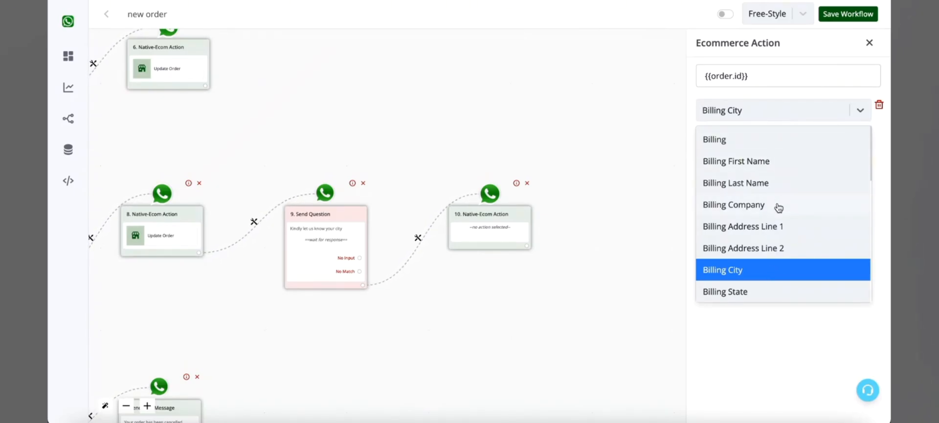
{"action": "scroll", "coordinate": [779, 208], "scroll_direction": "down", "scroll_amount": 2}
{"action": "scroll", "coordinate": [778, 209], "scroll_direction": "up", "scroll_amount": 1}
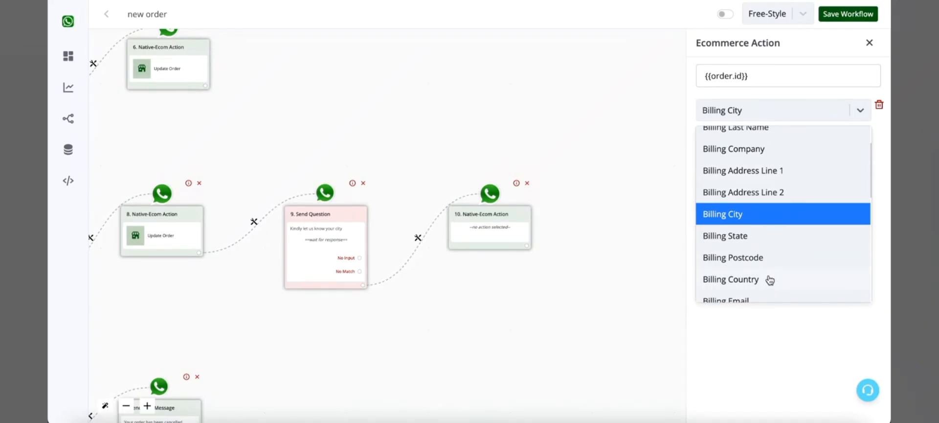
{"action": "scroll", "coordinate": [769, 279], "scroll_direction": "down", "scroll_amount": 1}
{"action": "scroll", "coordinate": [776, 286], "scroll_direction": "down", "scroll_amount": 2}
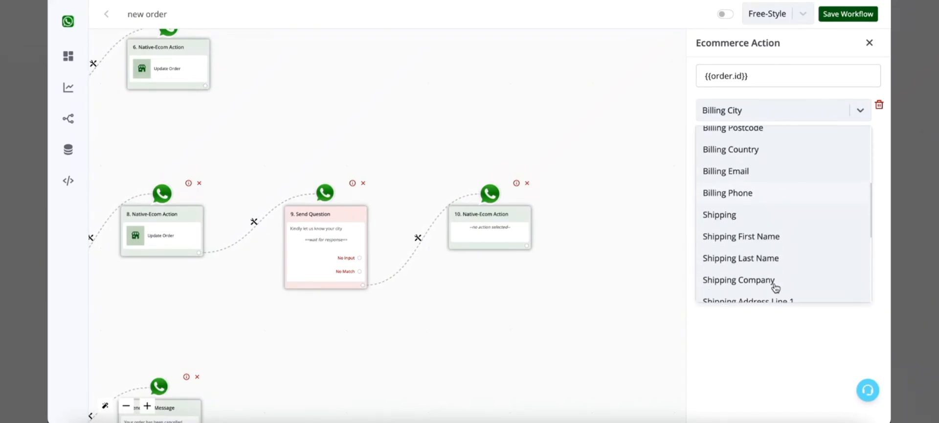
{"action": "scroll", "coordinate": [775, 287], "scroll_direction": "down", "scroll_amount": 3}
{"action": "scroll", "coordinate": [762, 225], "scroll_direction": "down", "scroll_amount": 2}
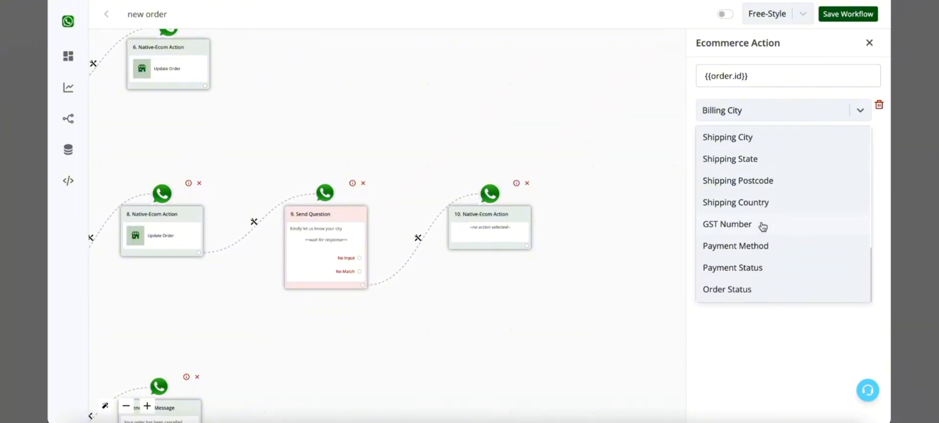
{"action": "scroll", "coordinate": [761, 224], "scroll_direction": "up", "scroll_amount": 6}
{"action": "left_click", "coordinate": [761, 111]}
Map the Billing City value to {{last_text_input}} and save the Update Order action.
{"action": "left_click", "coordinate": [759, 137]}
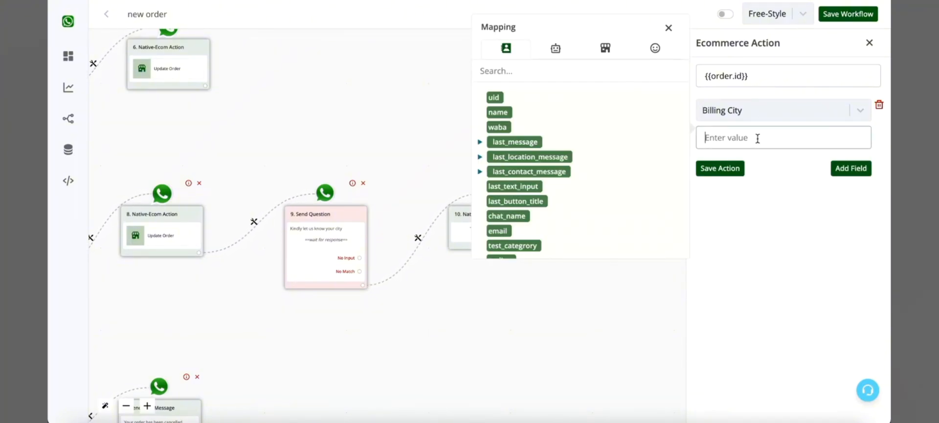
{"action": "left_click", "coordinate": [524, 187]}
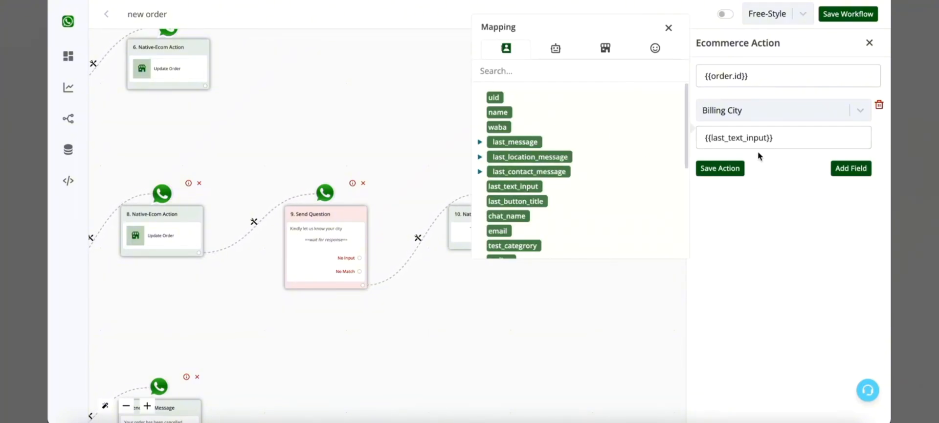
{"action": "left_click", "coordinate": [732, 170]}
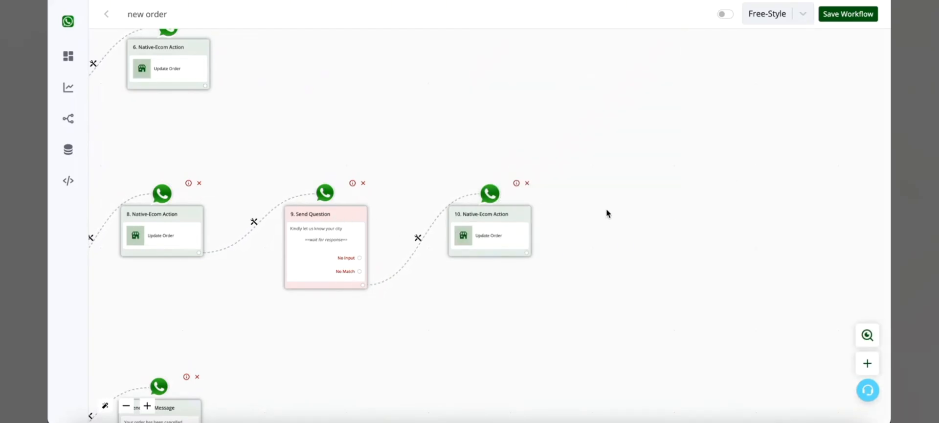
Add an interactive question reading "Kindly let us know your delivery type" after the city Update Order action.
{"action": "left_click_drag", "start_coordinate": [367, 111], "coordinate": [655, 111]}
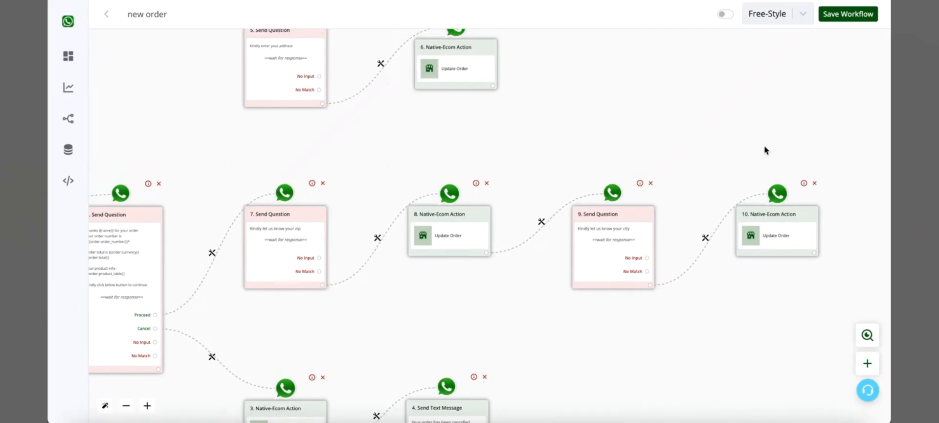
{"action": "left_click_drag", "start_coordinate": [766, 150], "coordinate": [509, 131]}
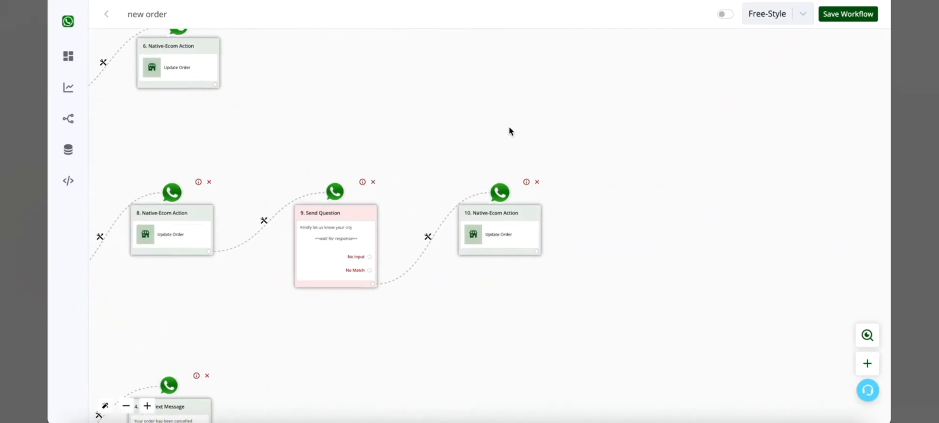
{"action": "left_click", "coordinate": [535, 250]}
{"action": "left_click", "coordinate": [464, 221]}
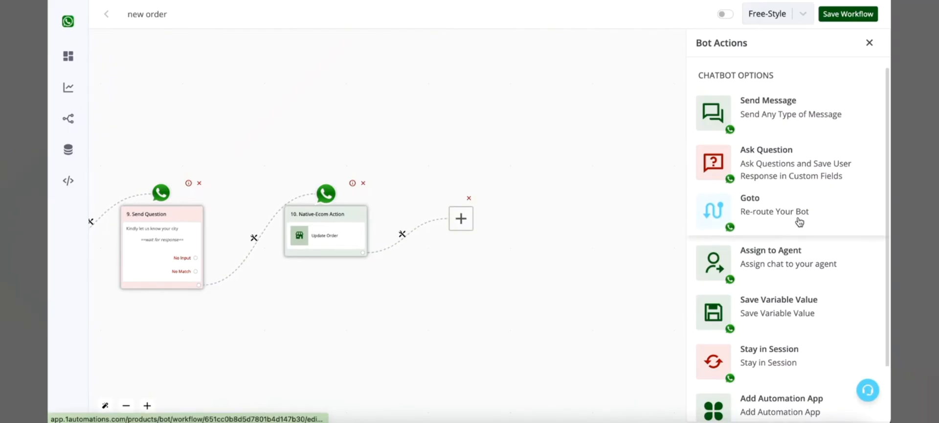
{"action": "left_click", "coordinate": [795, 173]}
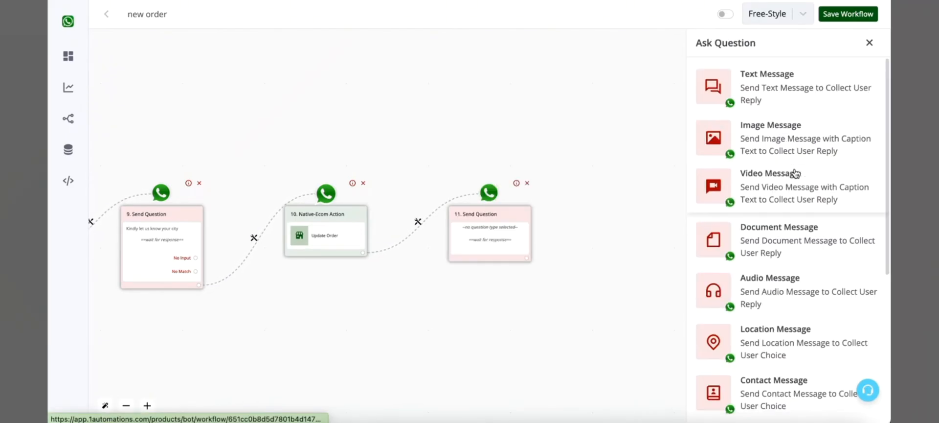
{"action": "scroll", "coordinate": [795, 255], "scroll_direction": "down", "scroll_amount": 5}
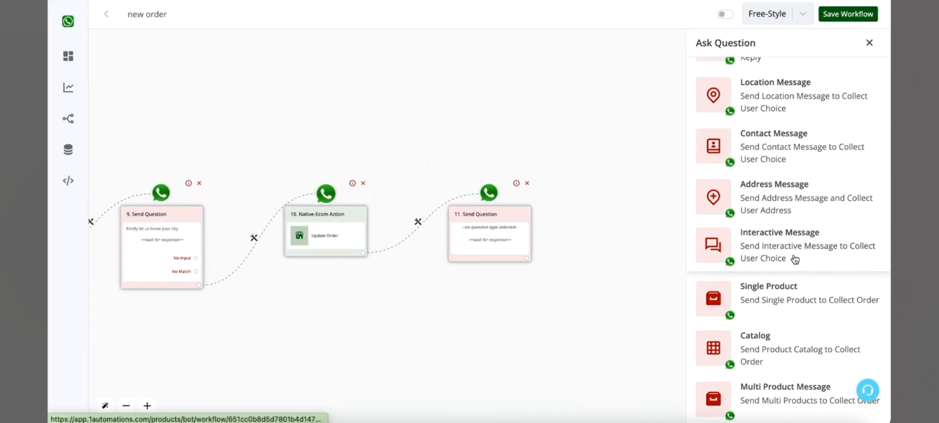
{"action": "left_click", "coordinate": [795, 261]}
{"action": "scroll", "coordinate": [778, 188], "scroll_direction": "up", "scroll_amount": 4}
{"action": "left_click", "coordinate": [776, 195]}
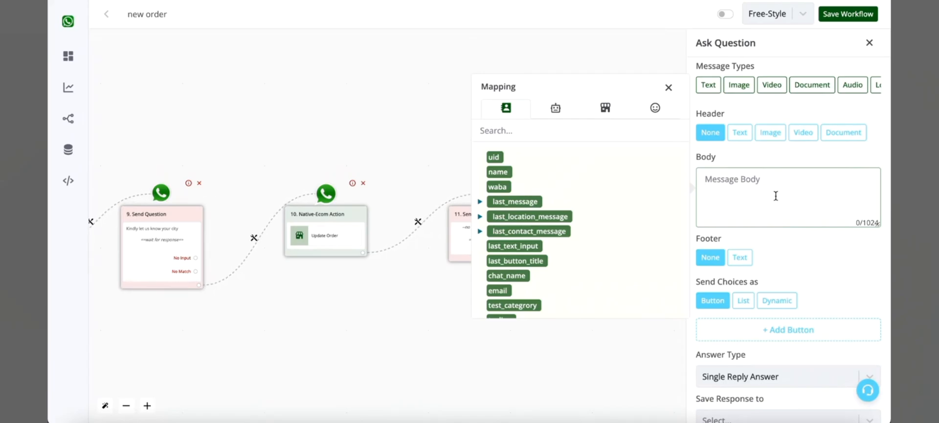
{"action": "type", "text": "Kindly let us know your delive"}
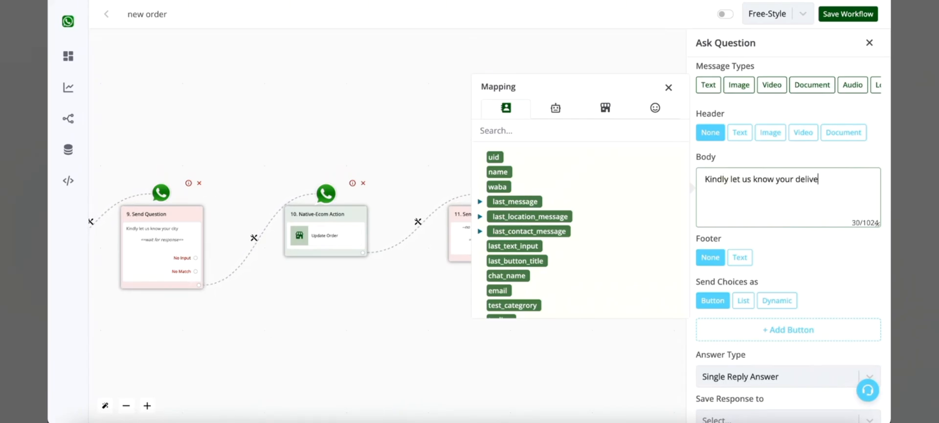
Add a "Door Delivery" reply button to the delivery type question.
{"action": "scroll", "coordinate": [774, 260], "scroll_direction": "down", "scroll_amount": 3}
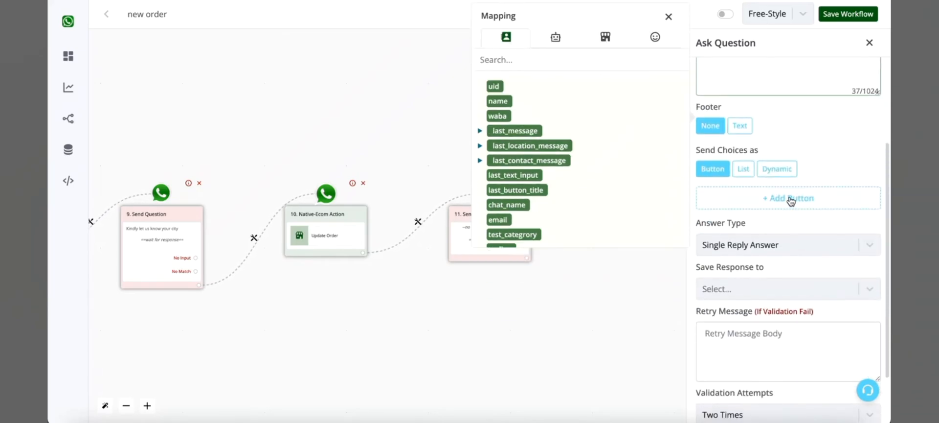
{"action": "left_click", "coordinate": [791, 199]}
{"action": "left_click", "coordinate": [725, 209]}
{"action": "double_click", "coordinate": [633, 203]}
{"action": "type", "text": "Do"}
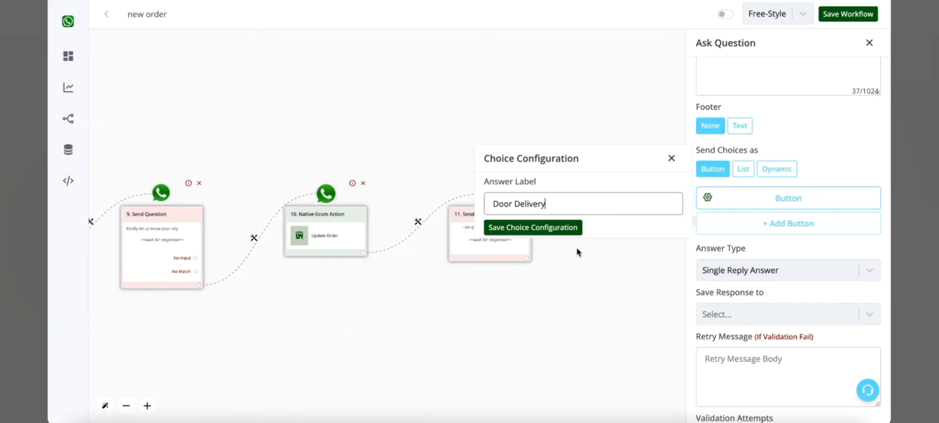
{"action": "type", "text": "or Delivery"}
{"action": "left_click", "coordinate": [558, 228]}
Add a second reply button labelled "Store Pickup" and save the delivery type question.
{"action": "left_click", "coordinate": [768, 224]}
{"action": "left_click", "coordinate": [728, 226]}
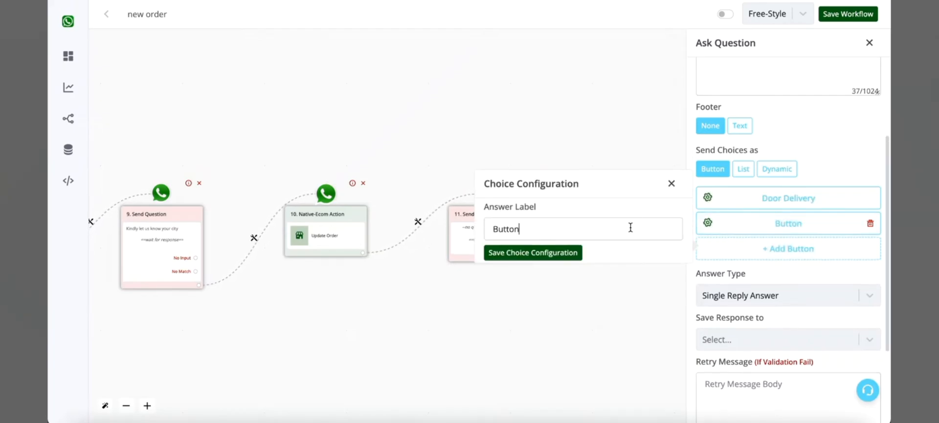
{"action": "double_click", "coordinate": [631, 227]}
{"action": "type", "text": "Stiore"}
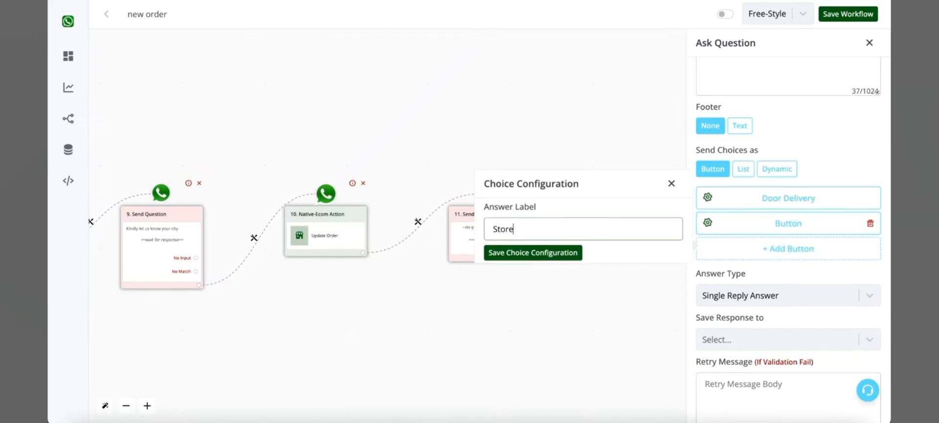
{"action": "type", "text": " Pickup"}
{"action": "left_click", "coordinate": [570, 251]}
{"action": "scroll", "coordinate": [720, 274], "scroll_direction": "down", "scroll_amount": 3}
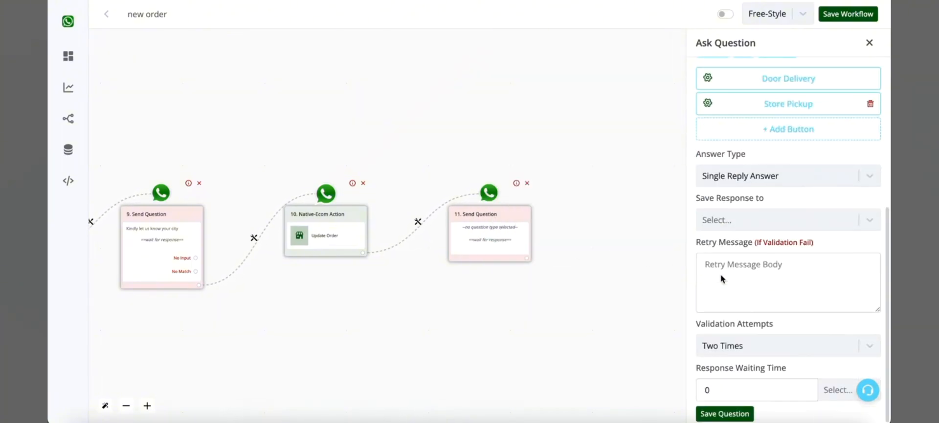
{"action": "left_click", "coordinate": [732, 413]}
Add a native ecommerce Update Order action after the delivery type question, with its order ID mapped to {{order.id}}.
{"action": "scroll", "coordinate": [540, 265], "scroll_direction": "up", "scroll_amount": 3}
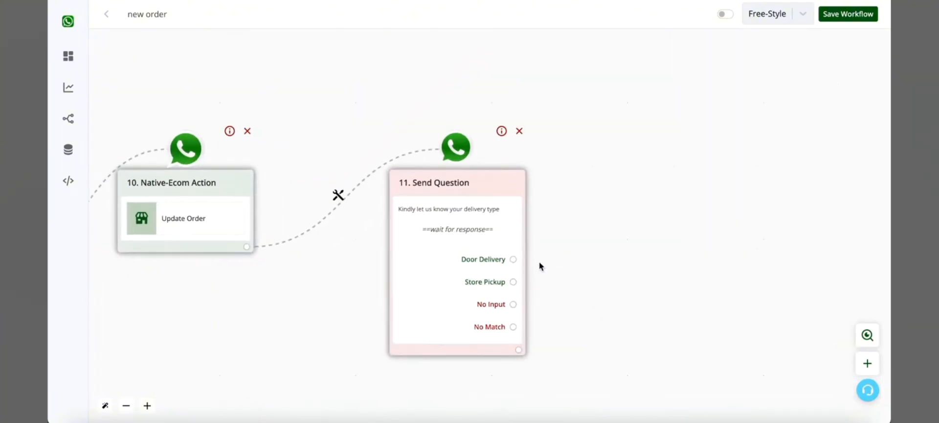
{"action": "left_click", "coordinate": [519, 349]}
{"action": "scroll", "coordinate": [345, 269], "scroll_direction": "up", "scroll_amount": 3}
{"action": "scroll", "coordinate": [346, 268], "scroll_direction": "up", "scroll_amount": 3}
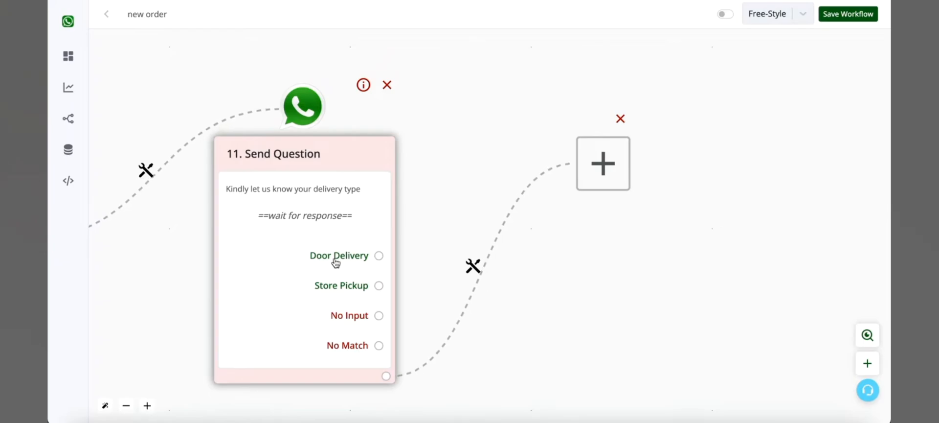
{"action": "left_click", "coordinate": [633, 183]}
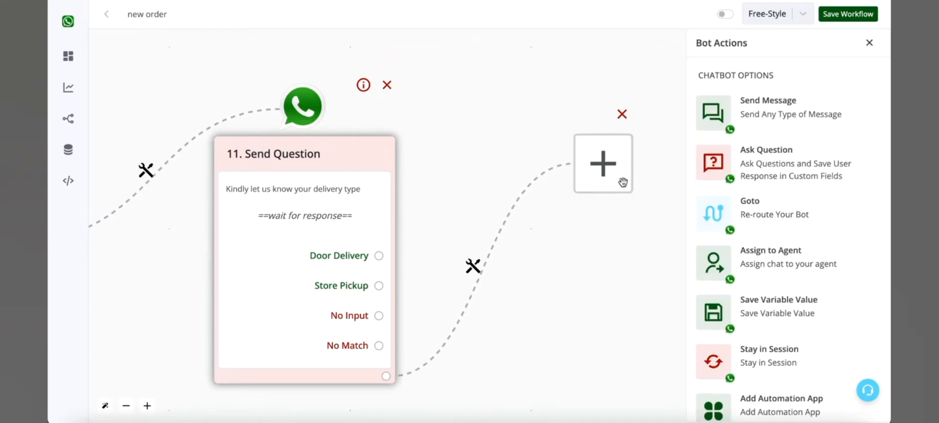
{"action": "scroll", "coordinate": [821, 315], "scroll_direction": "down", "scroll_amount": 2}
{"action": "left_click", "coordinate": [807, 401]}
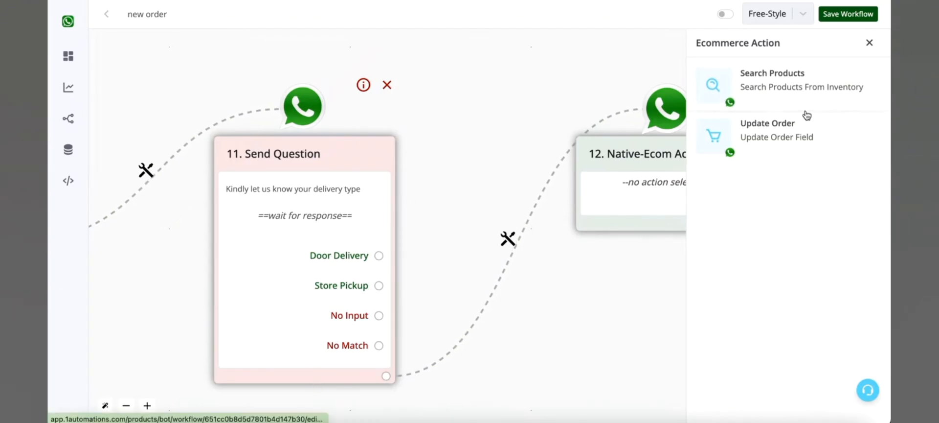
{"action": "left_click", "coordinate": [802, 133]}
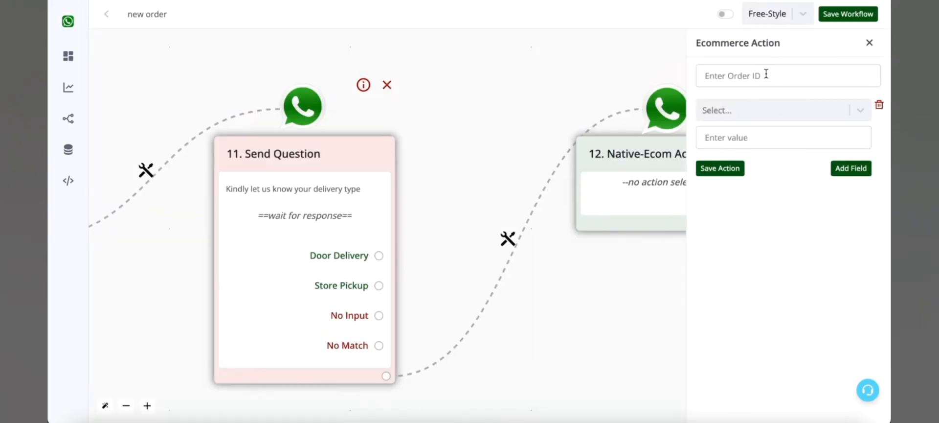
{"action": "left_click", "coordinate": [765, 76]}
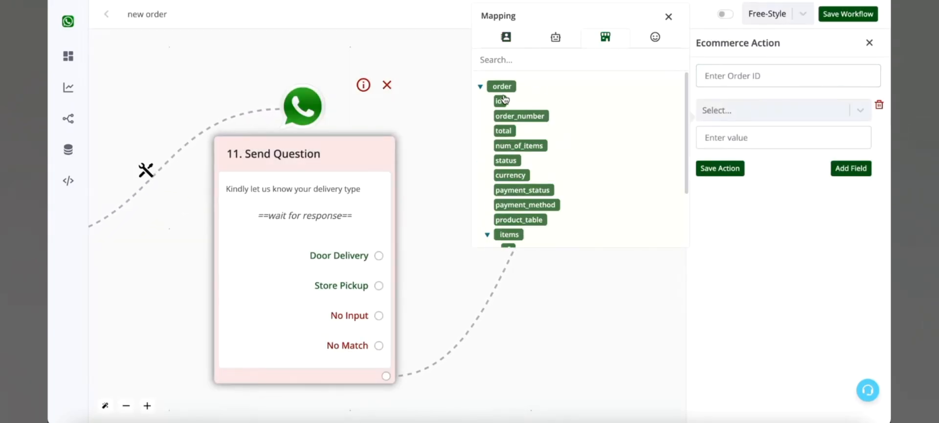
Look through the order fields of the new Update Order action for one that can hold the delivery type.
{"action": "left_click", "coordinate": [731, 106]}
{"action": "scroll", "coordinate": [746, 224], "scroll_direction": "down", "scroll_amount": 8}
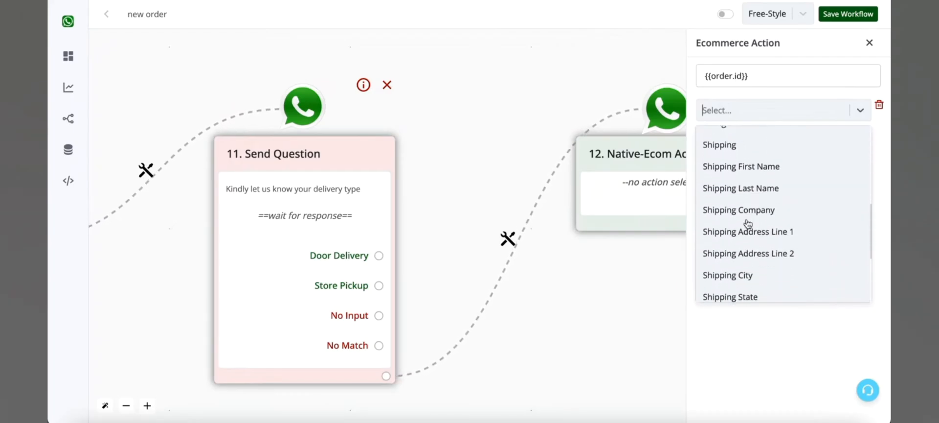
{"action": "scroll", "coordinate": [747, 224], "scroll_direction": "up", "scroll_amount": 5}
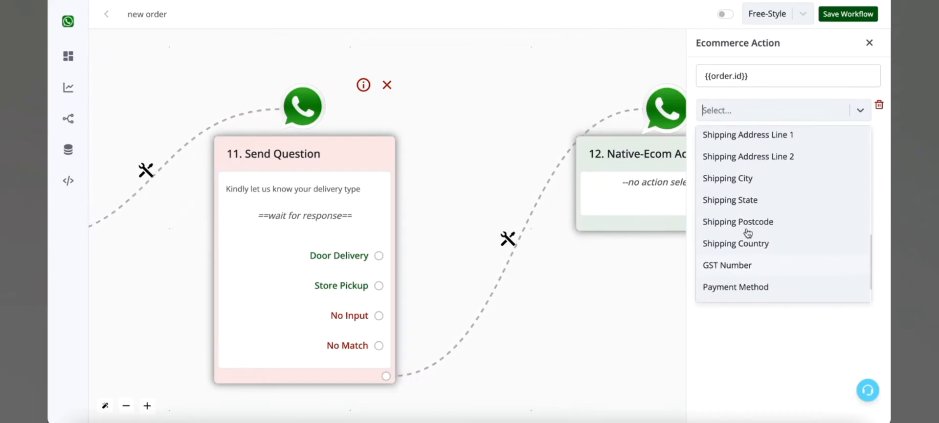
{"action": "scroll", "coordinate": [747, 232], "scroll_direction": "up", "scroll_amount": 4}
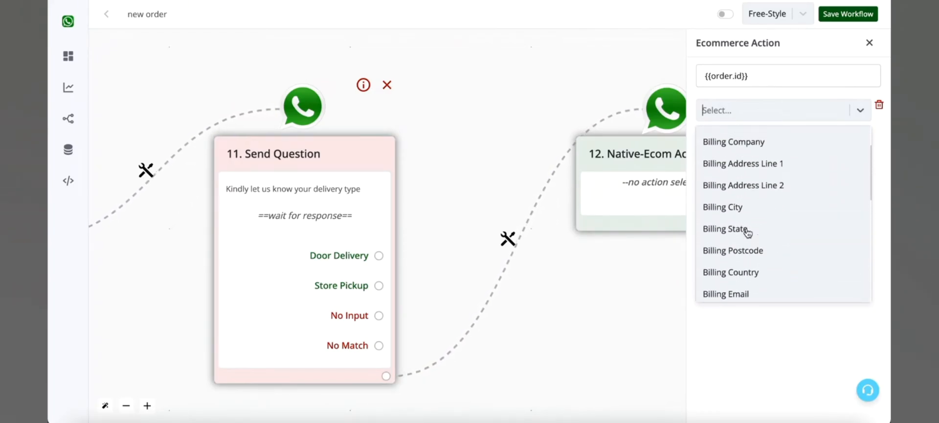
{"action": "scroll", "coordinate": [747, 231], "scroll_direction": "up", "scroll_amount": 1}
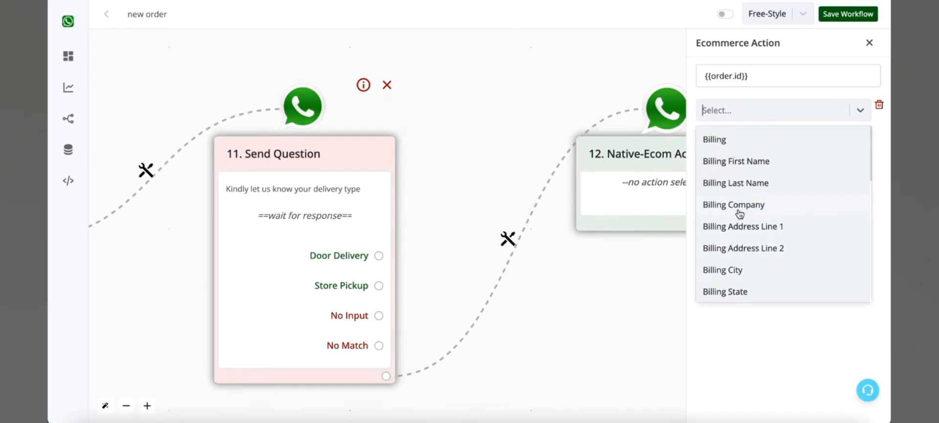
{"action": "scroll", "coordinate": [738, 213], "scroll_direction": "down", "scroll_amount": 8}
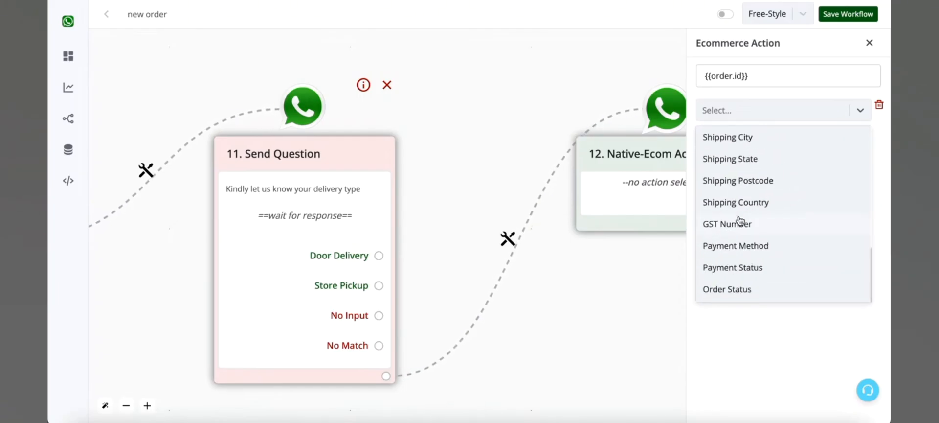
{"action": "left_click", "coordinate": [823, 107]}
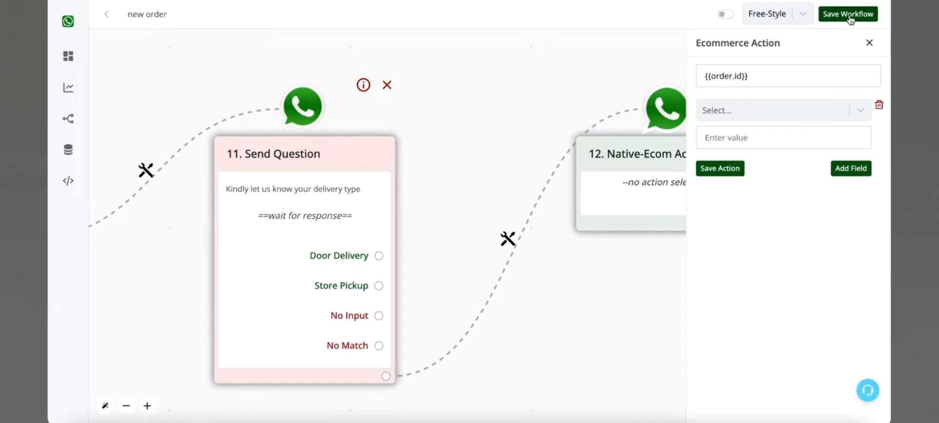
Save the delivery type's Update Order action and the workflow.
{"action": "left_click", "coordinate": [733, 168]}
{"action": "left_click", "coordinate": [845, 15]}
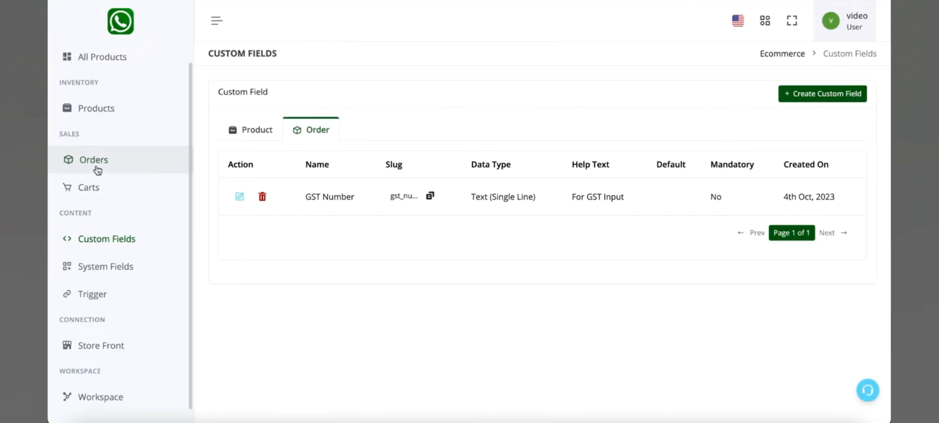
Start a new ecommerce custom field for orders, named "Shipping Method".
{"action": "left_click", "coordinate": [126, 227]}
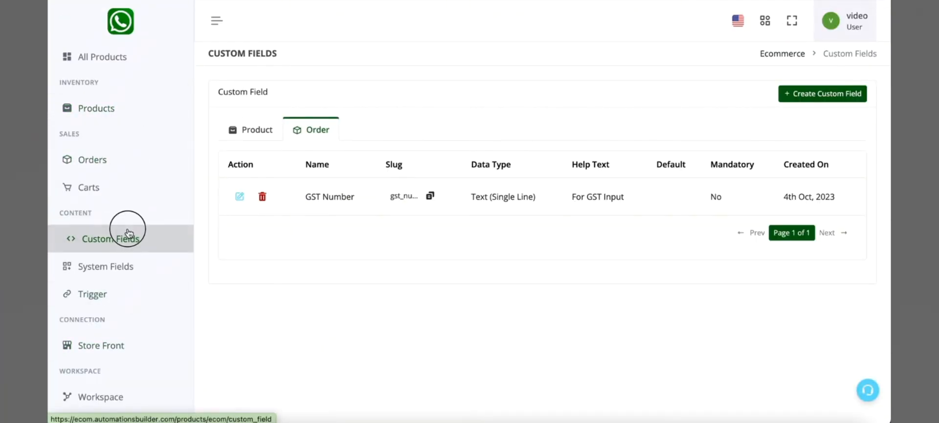
{"action": "left_click", "coordinate": [264, 131]}
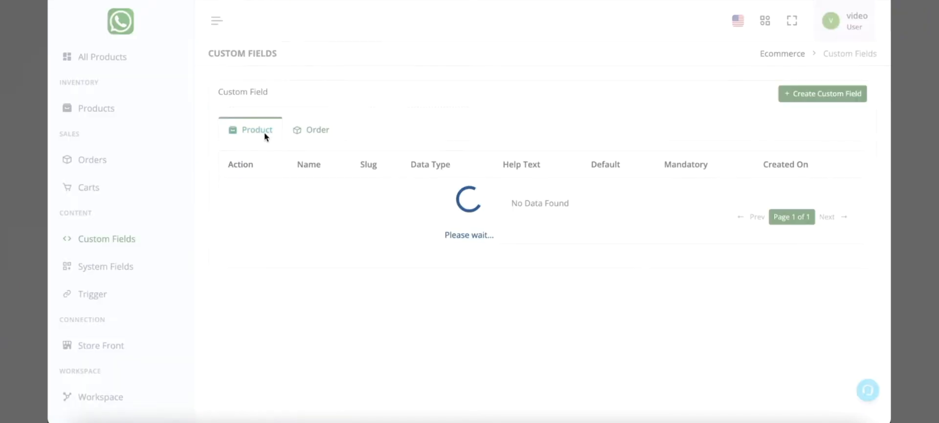
{"action": "left_click", "coordinate": [303, 130]}
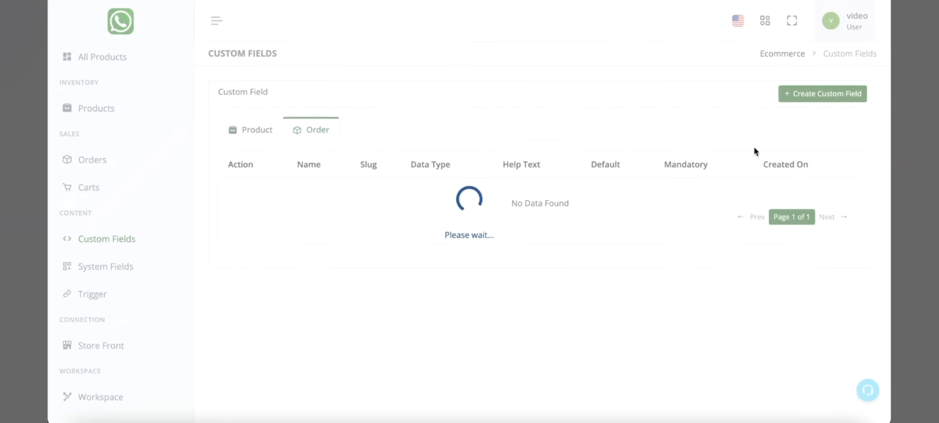
{"action": "left_click", "coordinate": [833, 103]}
{"action": "left_click", "coordinate": [328, 129]}
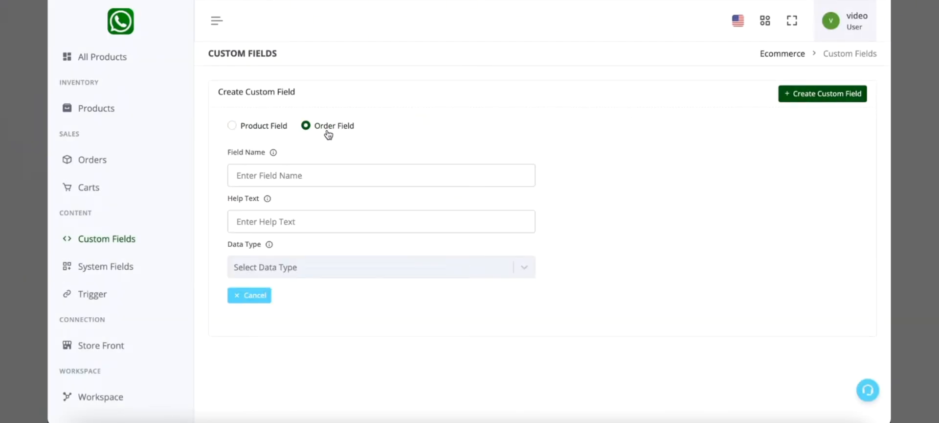
{"action": "left_click", "coordinate": [323, 169]}
{"action": "type", "text": "Shipping Method"}
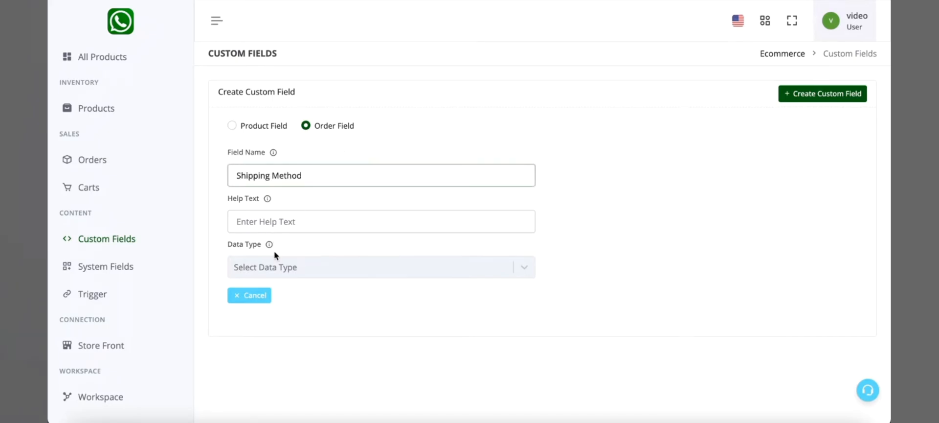
Set the Shipping Method field's data type to Text (Single Line) and save the field.
{"action": "left_click", "coordinate": [276, 265]}
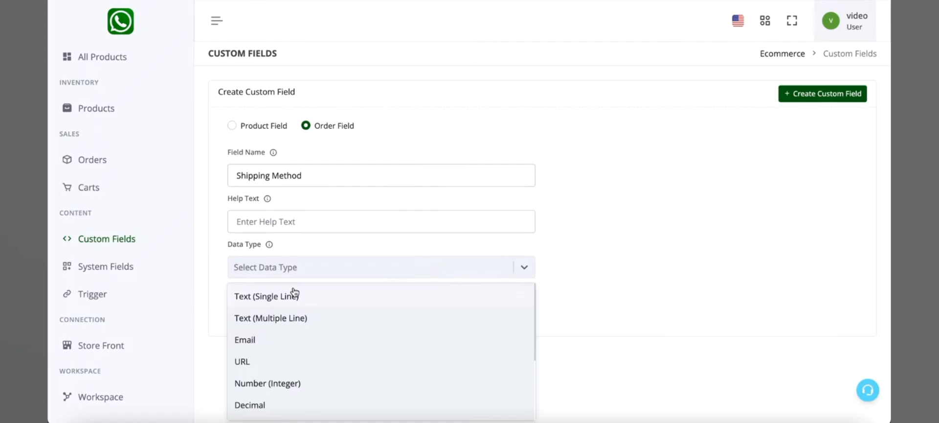
{"action": "scroll", "coordinate": [294, 292], "scroll_direction": "down", "scroll_amount": 3}
{"action": "scroll", "coordinate": [301, 369], "scroll_direction": "up", "scroll_amount": 3}
{"action": "left_click", "coordinate": [312, 305]}
{"action": "scroll", "coordinate": [311, 307], "scroll_direction": "down", "scroll_amount": 1}
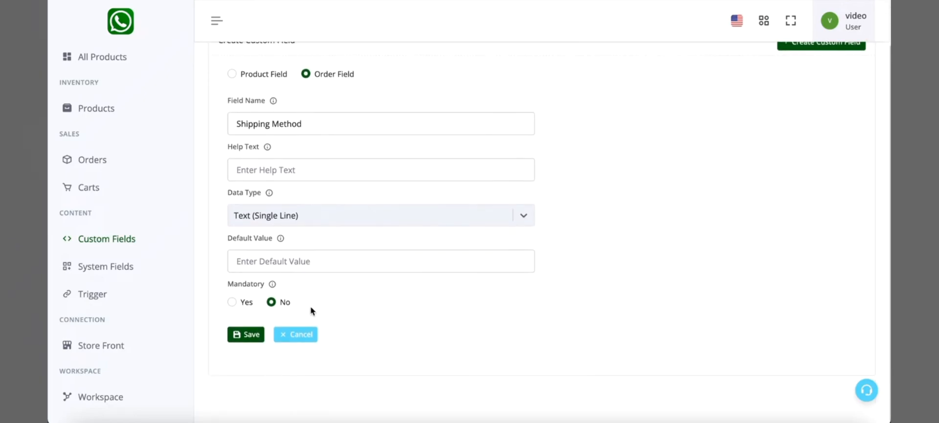
{"action": "left_click", "coordinate": [252, 336]}
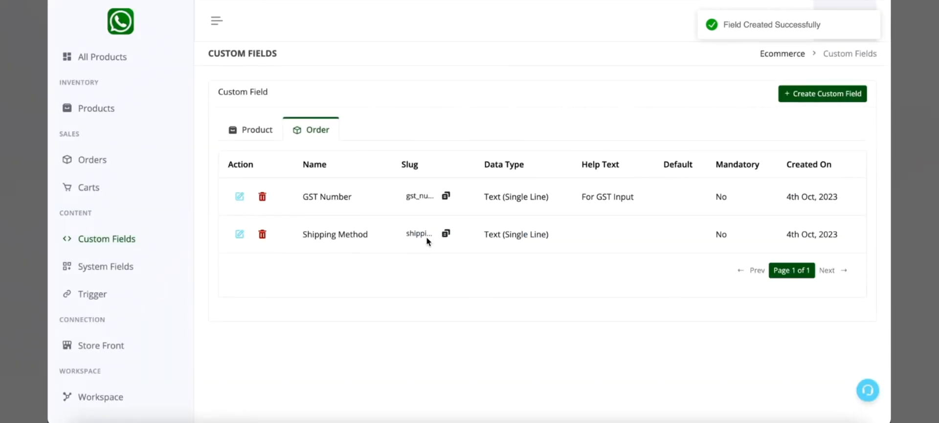
{"action": "triple_click", "coordinate": [360, 243]}
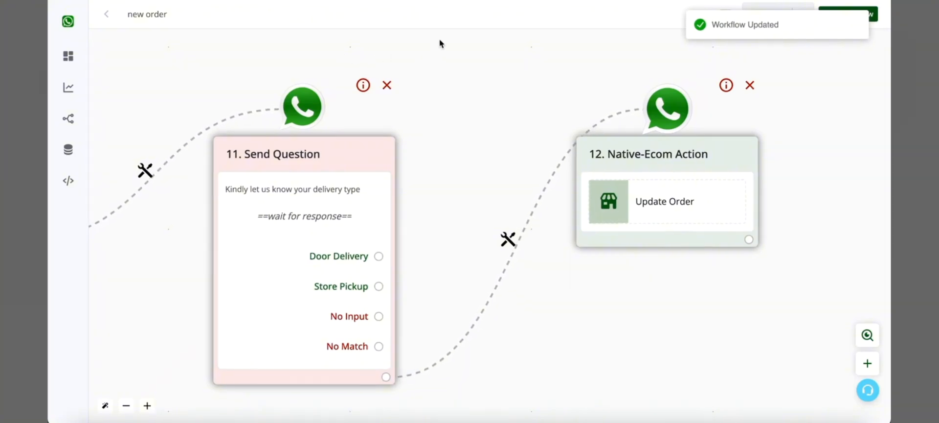
Choose Shipping Method as the field to update in the Update Order action after the delivery type question.
{"action": "left_click_drag", "start_coordinate": [435, 144], "coordinate": [542, 142]}
{"action": "scroll", "coordinate": [542, 141], "scroll_direction": "down", "scroll_amount": 5}
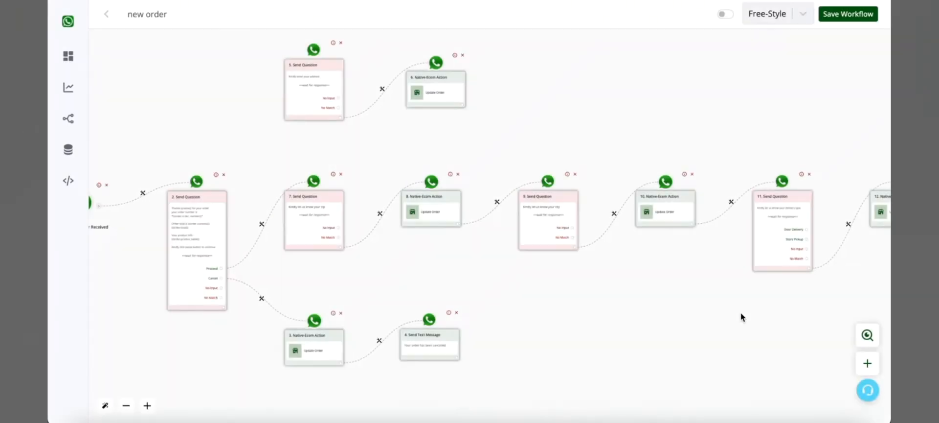
{"action": "left_click_drag", "start_coordinate": [748, 311], "coordinate": [466, 301]}
{"action": "scroll", "coordinate": [535, 240], "scroll_direction": "up", "scroll_amount": 5}
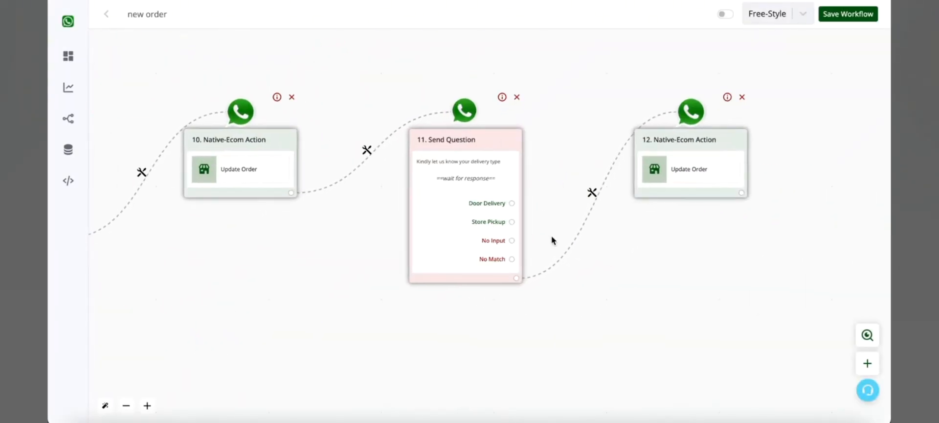
{"action": "left_click", "coordinate": [723, 180]}
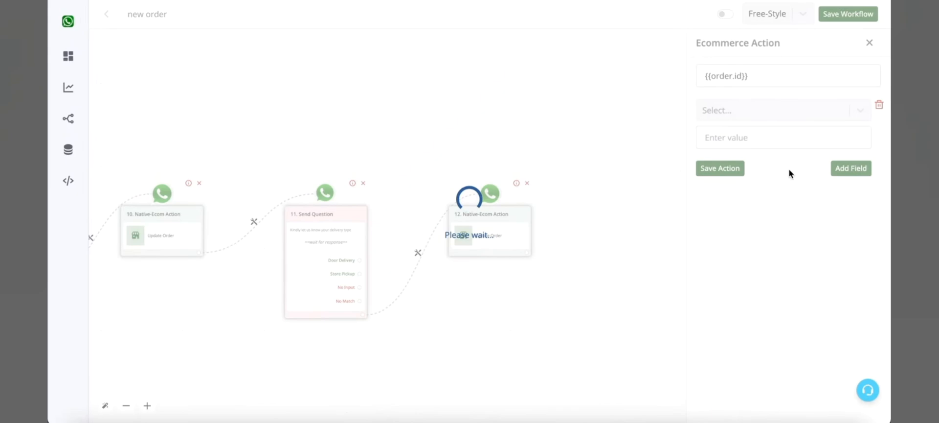
{"action": "left_click", "coordinate": [781, 118]}
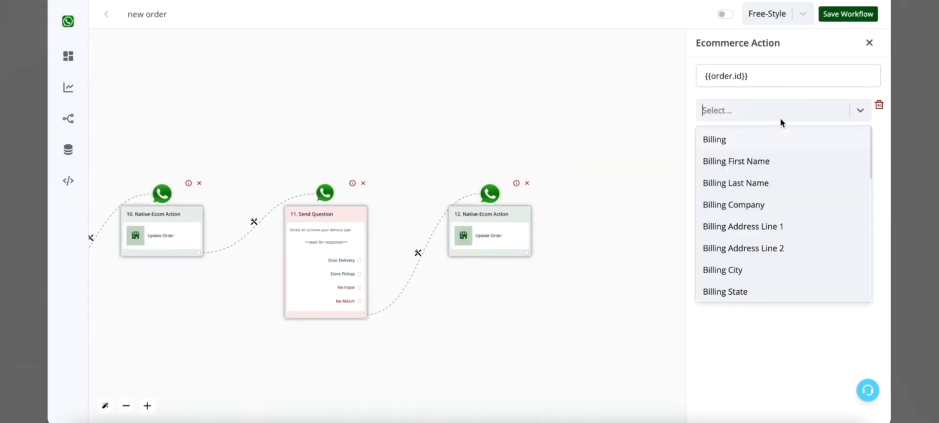
{"action": "scroll", "coordinate": [764, 228], "scroll_direction": "down", "scroll_amount": 5}
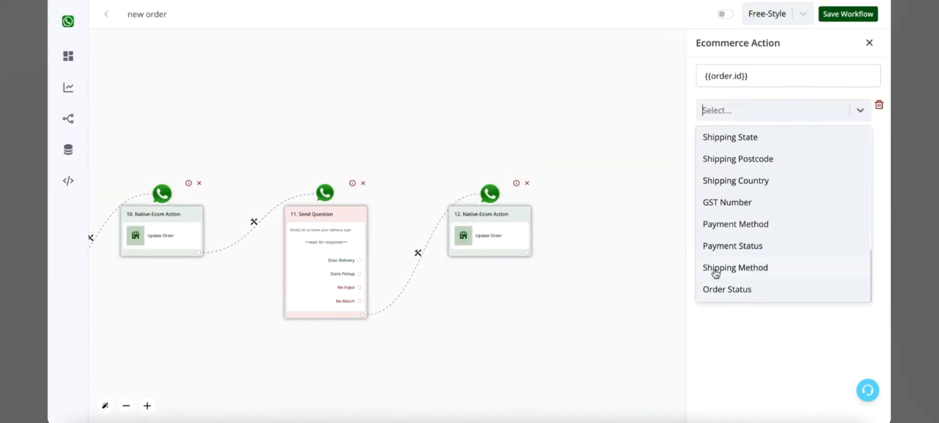
{"action": "left_click", "coordinate": [736, 268]}
Map the Shipping Method value to {{last_button_title}} and save the Update Order action.
{"action": "left_click", "coordinate": [782, 139]}
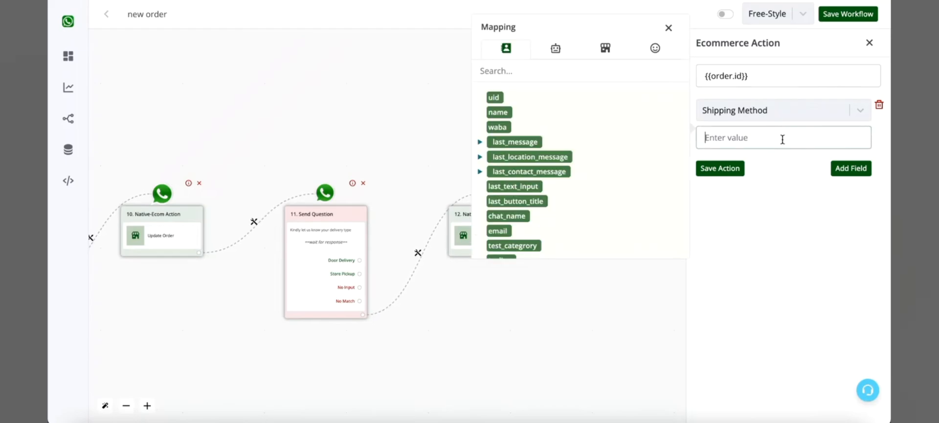
{"action": "left_click", "coordinate": [515, 201]}
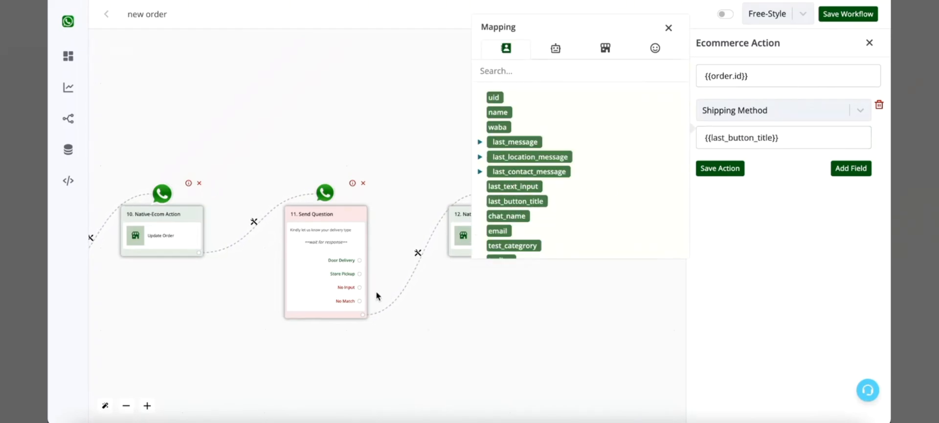
{"action": "left_click", "coordinate": [723, 168]}
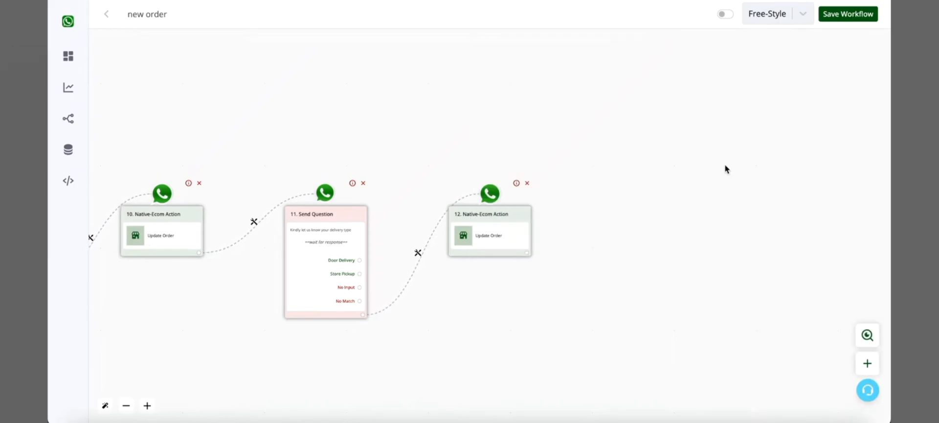
{"action": "left_click", "coordinate": [509, 235]}
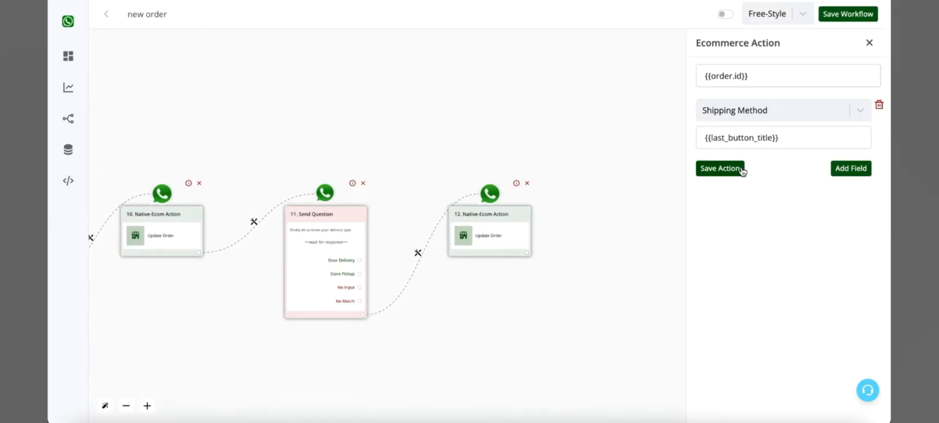
{"action": "left_click", "coordinate": [742, 169]}
Add an interactive-message question after the delivery type's Update Order action, with the body "How would you like to pay ?".
{"action": "left_click", "coordinate": [521, 246]}
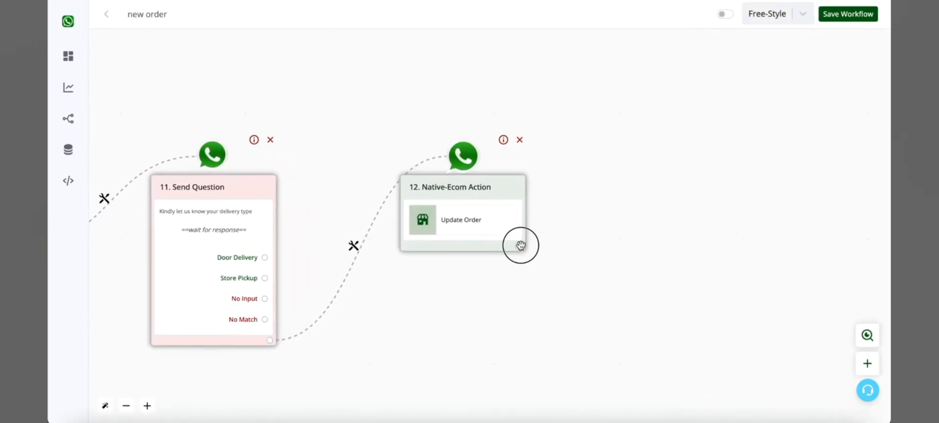
{"action": "left_click", "coordinate": [460, 219]}
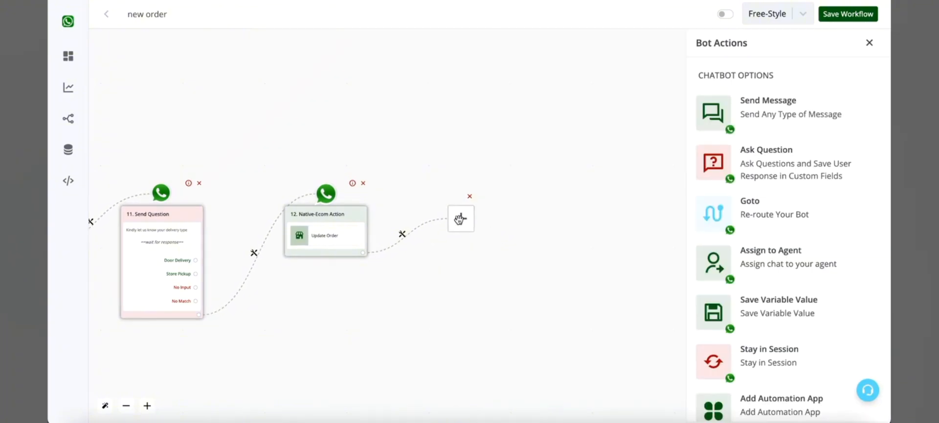
{"action": "left_click", "coordinate": [826, 176]}
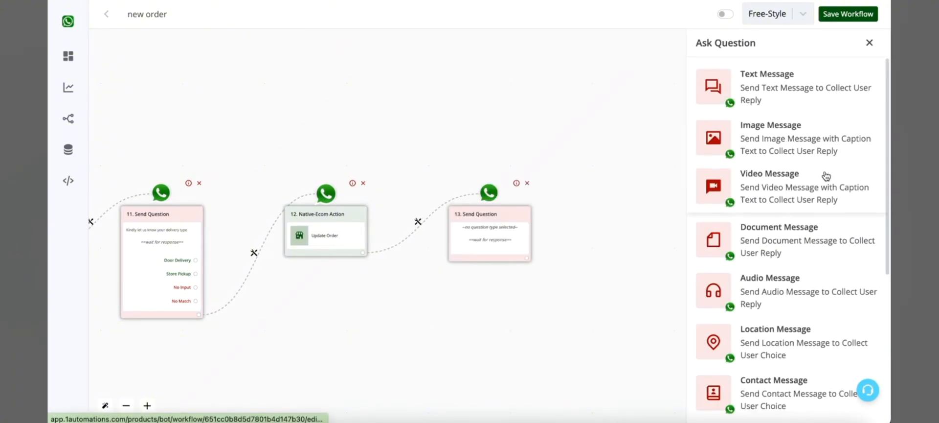
{"action": "scroll", "coordinate": [826, 176], "scroll_direction": "down", "scroll_amount": 5}
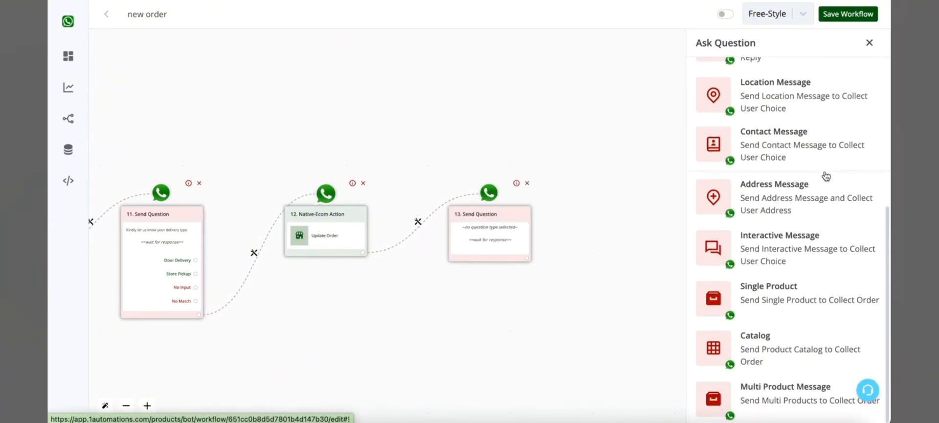
{"action": "scroll", "coordinate": [797, 300], "scroll_direction": "up", "scroll_amount": 1}
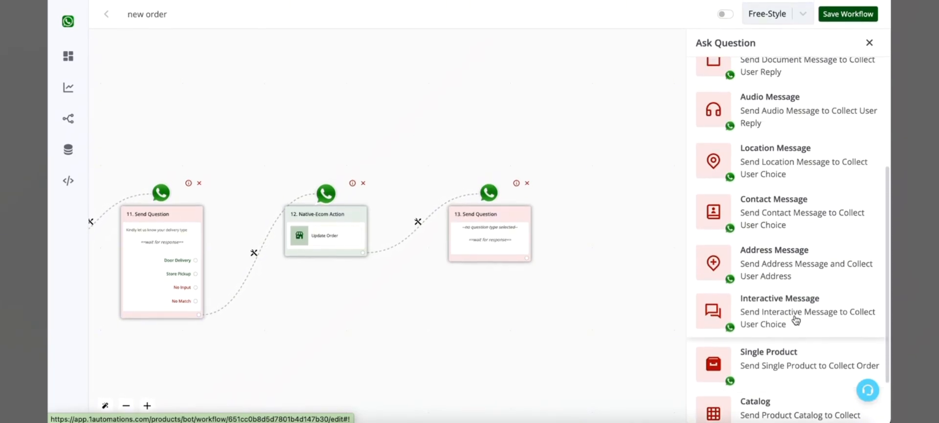
{"action": "left_click", "coordinate": [762, 313]}
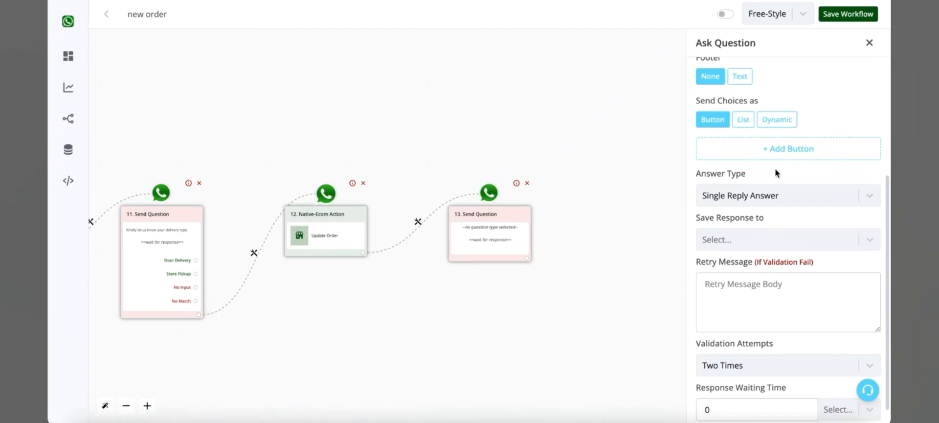
{"action": "scroll", "coordinate": [775, 174], "scroll_direction": "up", "scroll_amount": 4}
{"action": "left_click", "coordinate": [763, 195]}
{"action": "type", "text": "How would you like to pay ?"}
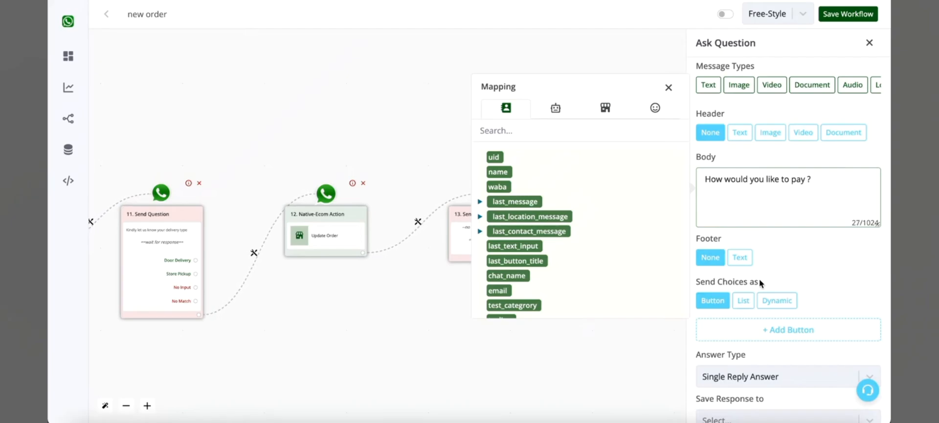
Give the payment question two reply buttons and label the first one "Cash On Delivery".
{"action": "scroll", "coordinate": [759, 277], "scroll_direction": "down", "scroll_amount": 3}
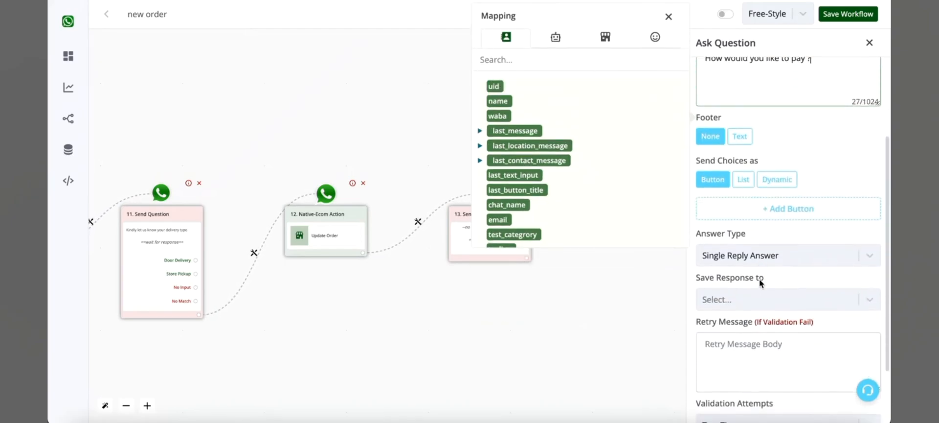
{"action": "left_click", "coordinate": [785, 213]}
{"action": "left_click", "coordinate": [781, 233]}
{"action": "left_click", "coordinate": [792, 226]}
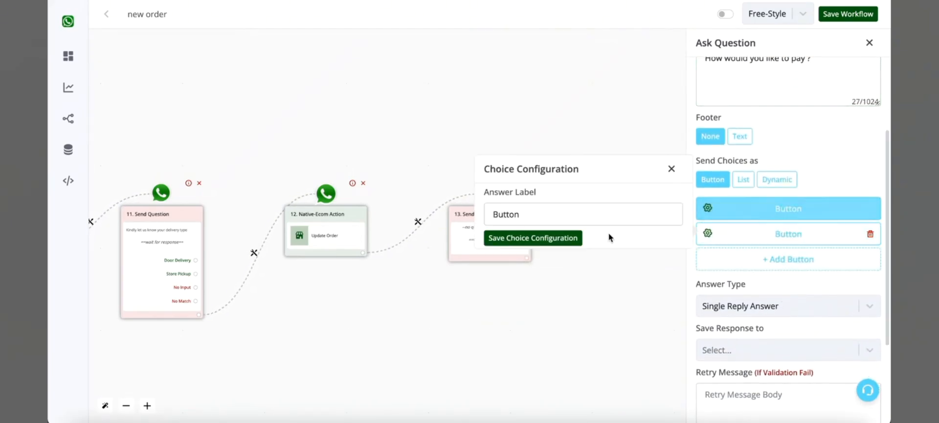
{"action": "left_click", "coordinate": [605, 213]}
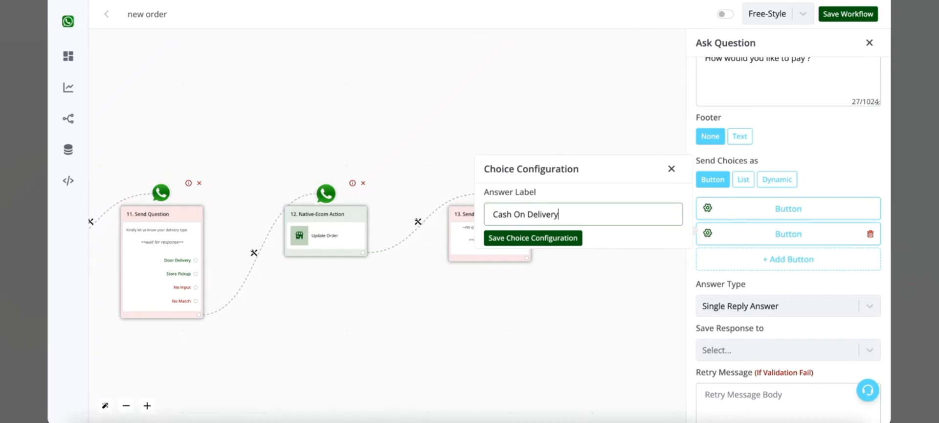
{"action": "left_click", "coordinate": [563, 239]}
Label the payment question's second reply button "Online Payment".
{"action": "left_click", "coordinate": [797, 239]}
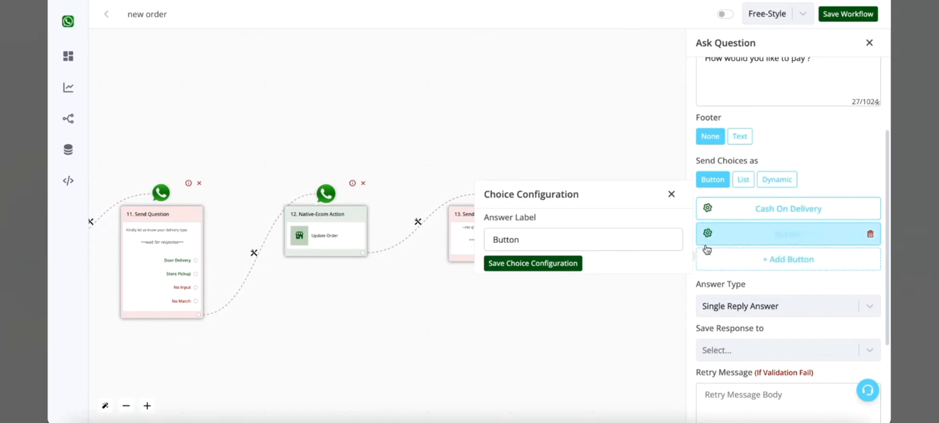
{"action": "left_click", "coordinate": [662, 240]}
{"action": "key", "text": "ctrl+a"}
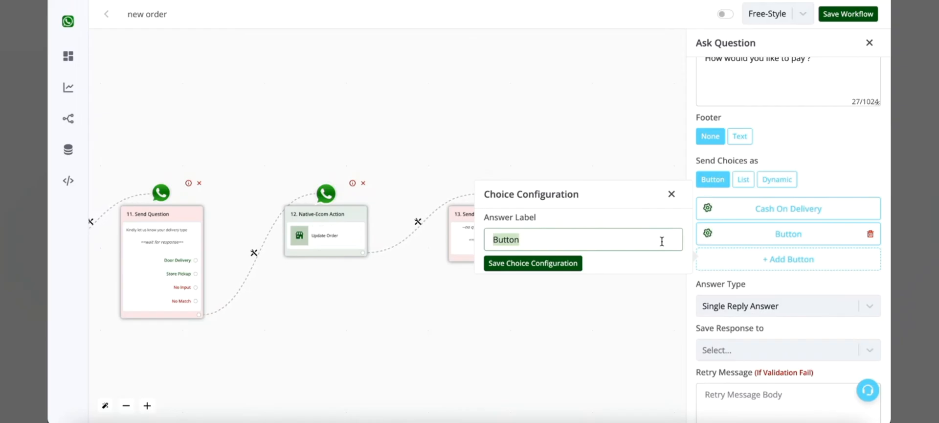
{"action": "type", "text": "Online Payment"}
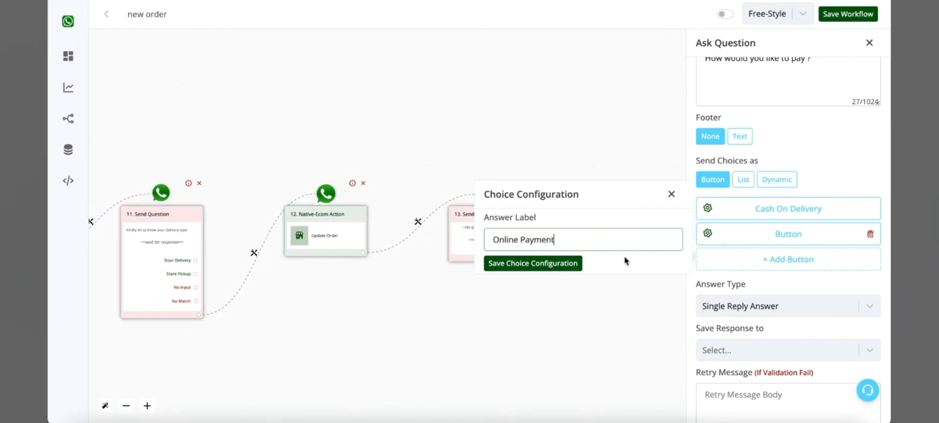
{"action": "left_click", "coordinate": [570, 264]}
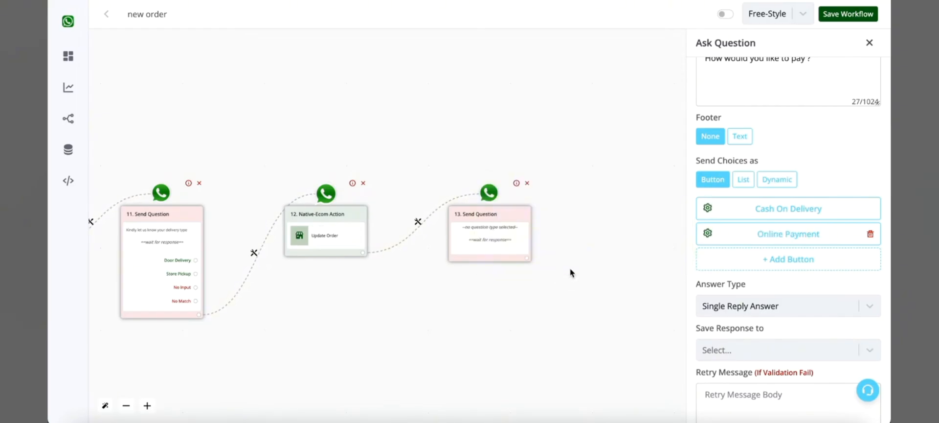
Shorten the label of the payment question's first reply button to "Cash".
{"action": "left_click", "coordinate": [830, 212]}
{"action": "left_click_drag", "start_coordinate": [624, 213], "coordinate": [512, 214]}
{"action": "key", "text": "BackSpace"}
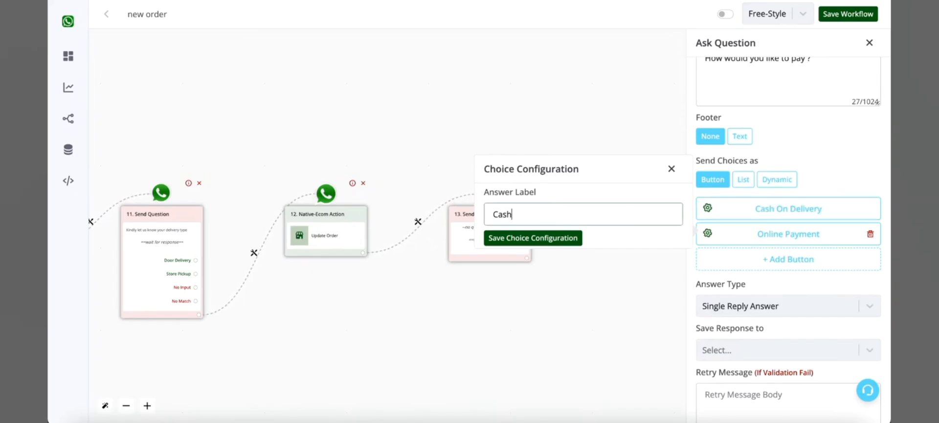
{"action": "left_click", "coordinate": [558, 239]}
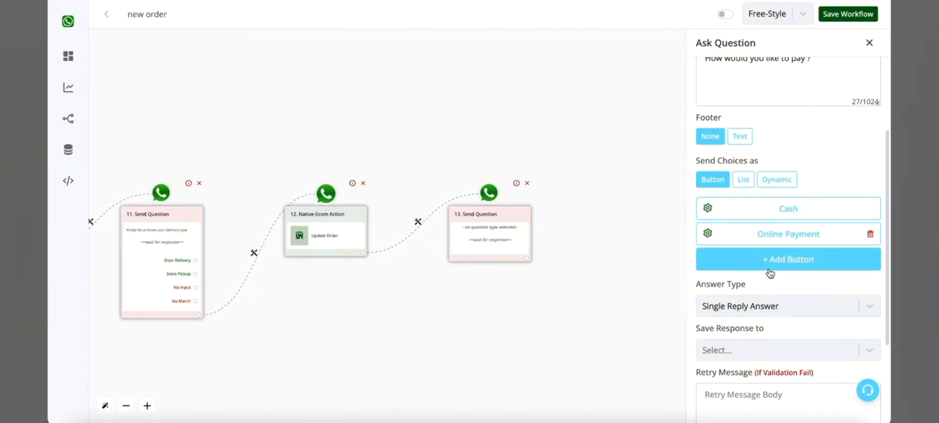
{"action": "scroll", "coordinate": [770, 272], "scroll_direction": "down", "scroll_amount": 1}
{"action": "scroll", "coordinate": [786, 212], "scroll_direction": "up", "scroll_amount": 1}
{"action": "scroll", "coordinate": [787, 259], "scroll_direction": "down", "scroll_amount": 3}
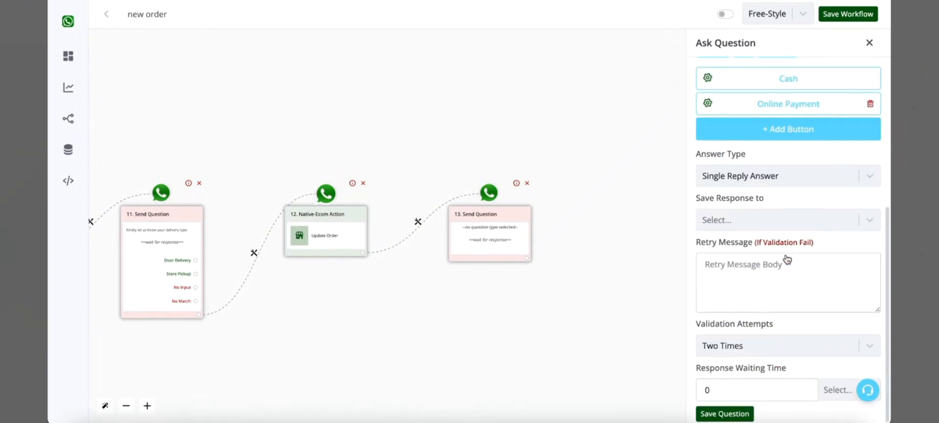
Save the payment question and add a native ecommerce Update Order action to its Cash reply.
{"action": "left_click", "coordinate": [747, 415]}
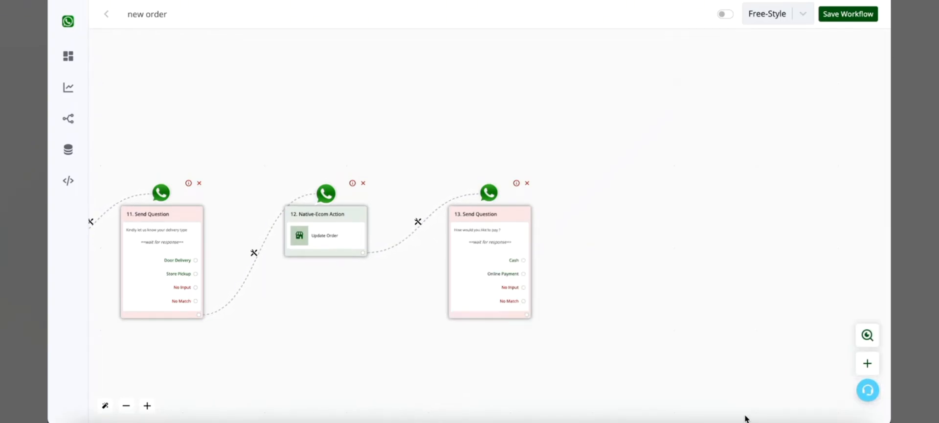
{"action": "left_click", "coordinate": [524, 259]}
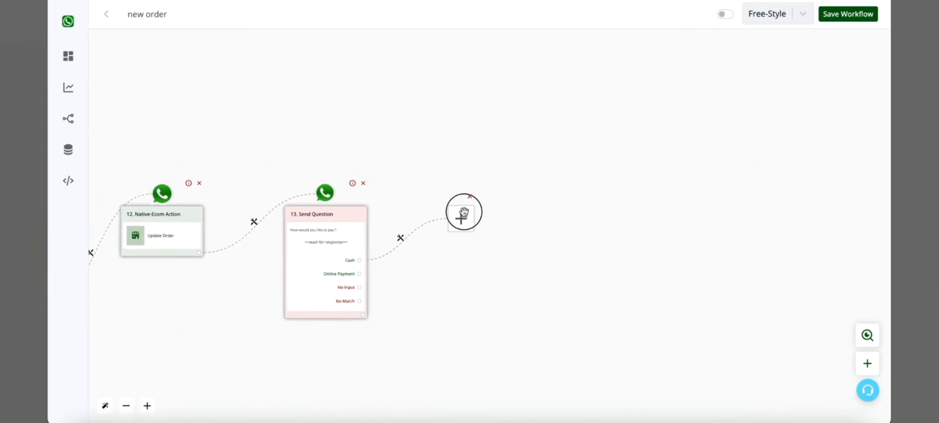
{"action": "left_click", "coordinate": [461, 216]}
{"action": "scroll", "coordinate": [710, 280], "scroll_direction": "down", "scroll_amount": 2}
{"action": "left_click", "coordinate": [774, 387]}
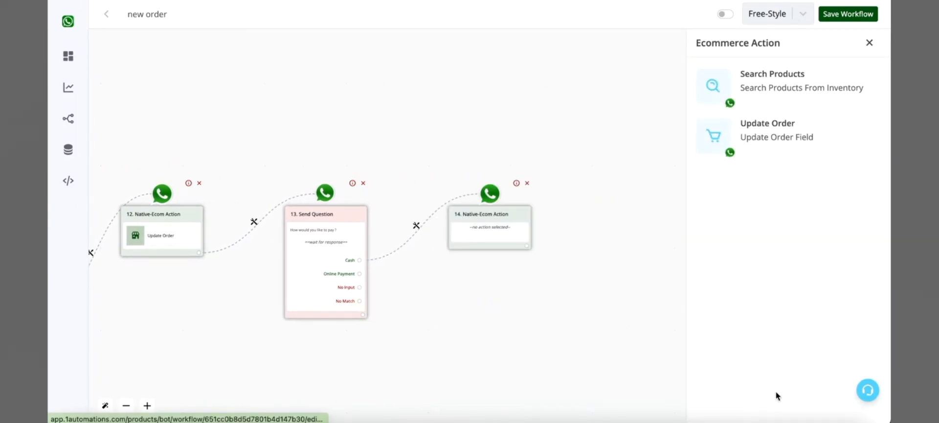
{"action": "left_click", "coordinate": [784, 122]}
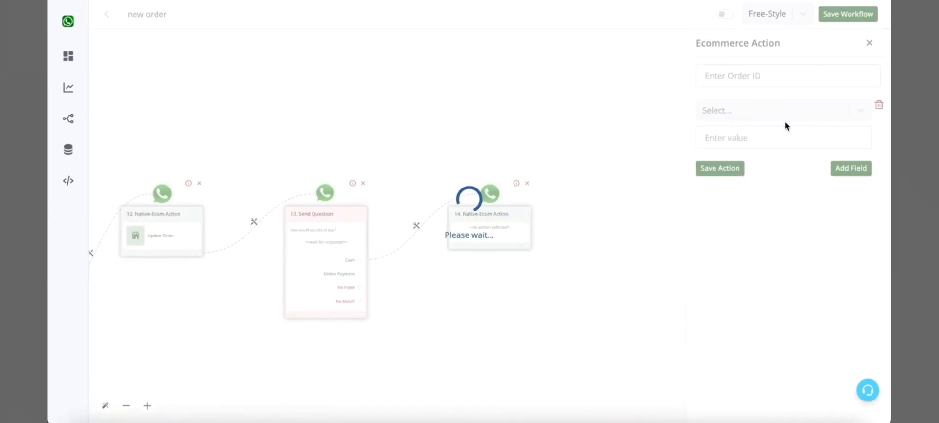
Map the order ID to {{order.id}}, choose Payment Method as the field to update, and save the action.
{"action": "left_click", "coordinate": [773, 77]}
{"action": "left_click", "coordinate": [586, 42]}
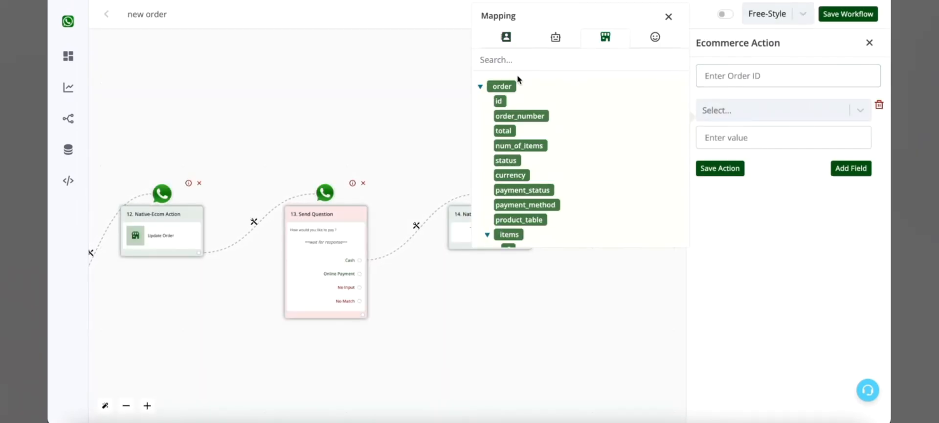
{"action": "left_click", "coordinate": [497, 107]}
{"action": "left_click", "coordinate": [778, 116]}
{"action": "scroll", "coordinate": [767, 216], "scroll_direction": "down", "scroll_amount": 8}
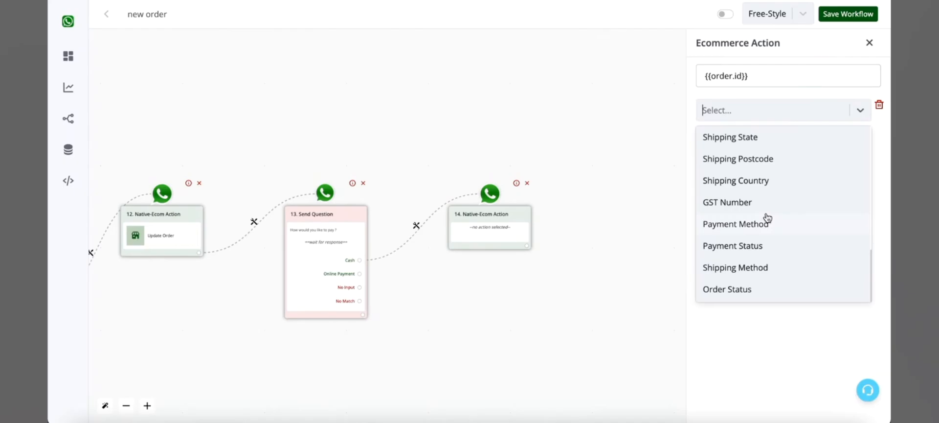
{"action": "left_click", "coordinate": [756, 233]}
{"action": "left_click", "coordinate": [750, 141]}
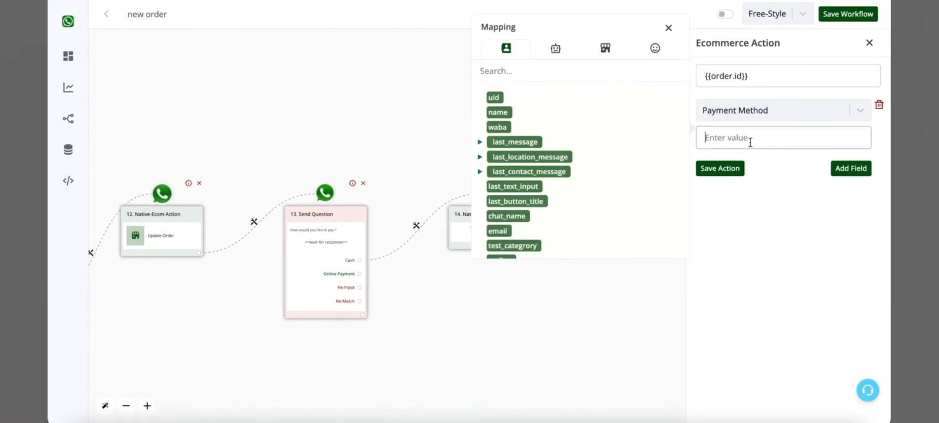
{"action": "left_click", "coordinate": [730, 167]}
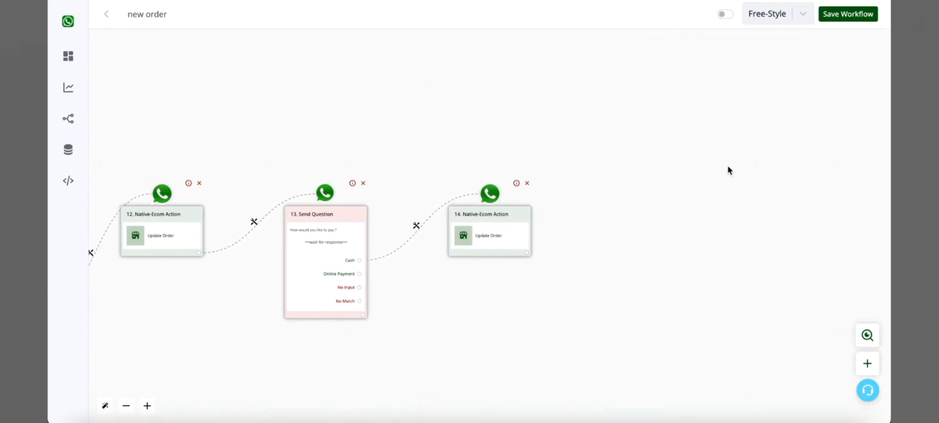
Move the Cash branch's Update Order node up and away from the question, and add a text Send Message node after it.
{"action": "left_click_drag", "start_coordinate": [503, 225], "coordinate": [573, 185]}
{"action": "left_click", "coordinate": [590, 202]}
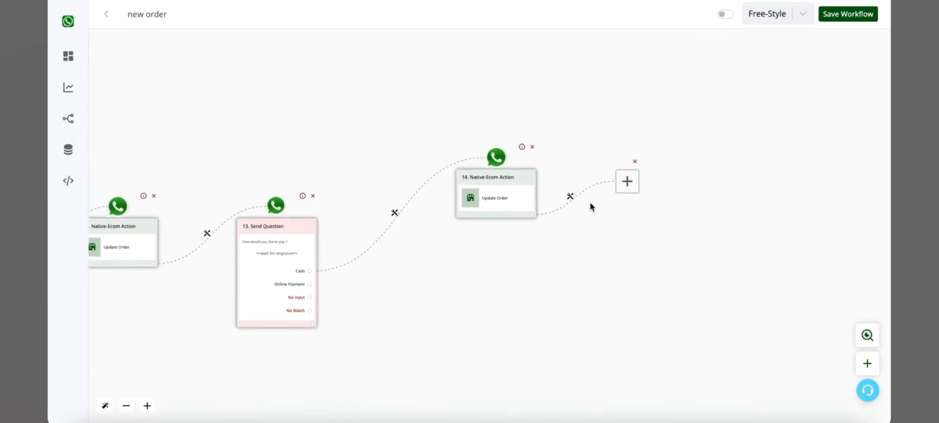
{"action": "left_click", "coordinate": [456, 226]}
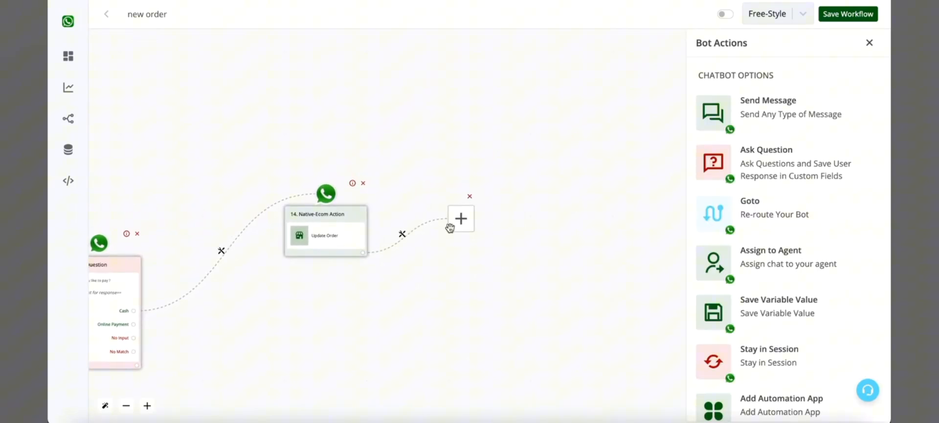
{"action": "left_click", "coordinate": [834, 129]}
{"action": "left_click", "coordinate": [789, 95]}
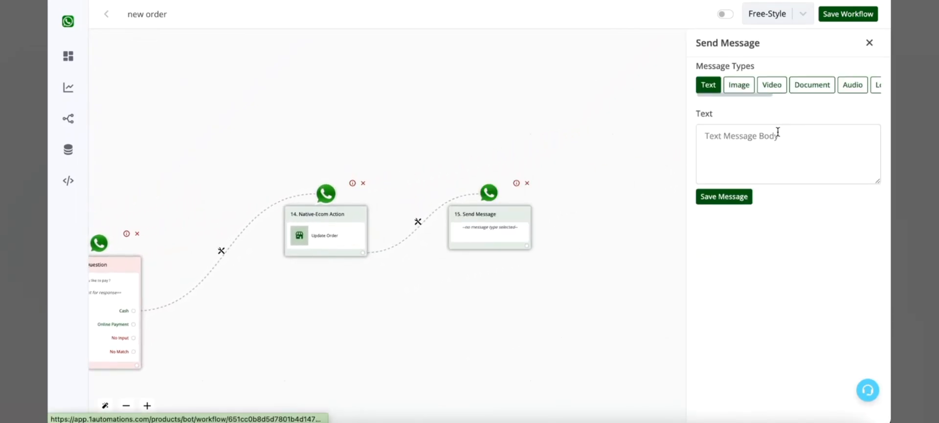
Write the message text "Thanks", "your order is confirmed" and "order number {{order.order_number}}" on separate lines.
{"action": "left_click", "coordinate": [778, 131]}
{"action": "type", "text": "Thanks"}
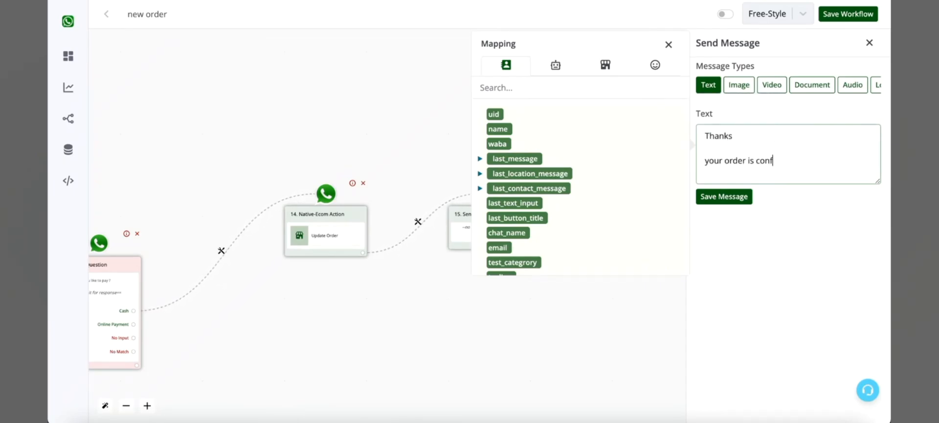
{"action": "type", "text": "  your order is confirmed"}
{"action": "key", "text": "Return"}
{"action": "key", "text": "Return"}
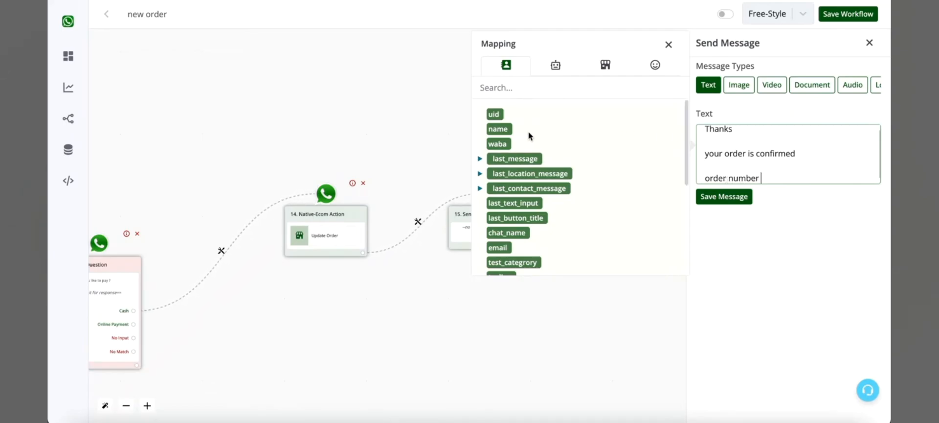
{"action": "left_click", "coordinate": [606, 65]}
{"action": "left_click", "coordinate": [519, 144]}
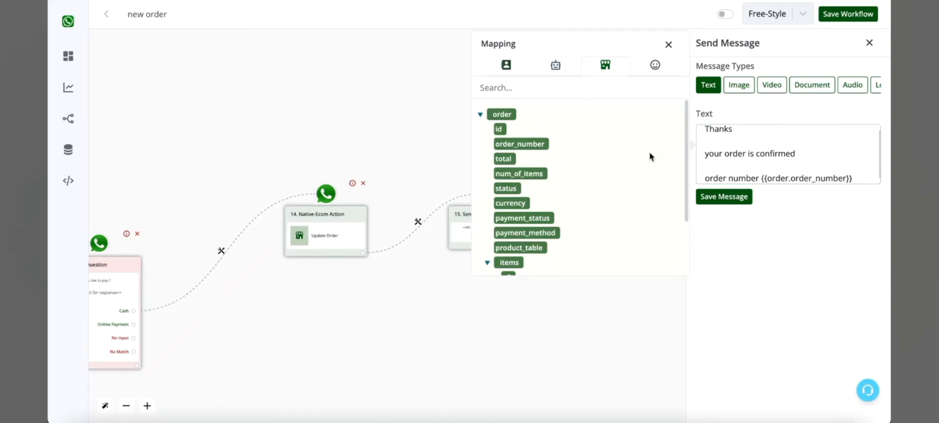
Append the line "amount payable in cash - {{order.currency}} {{order.total}}" to the confirmation message and save it.
{"action": "left_click", "coordinate": [868, 182]}
{"action": "key", "text": "Return"}
{"action": "key", "text": "Return"}
{"action": "type", "text": "amount payable"}
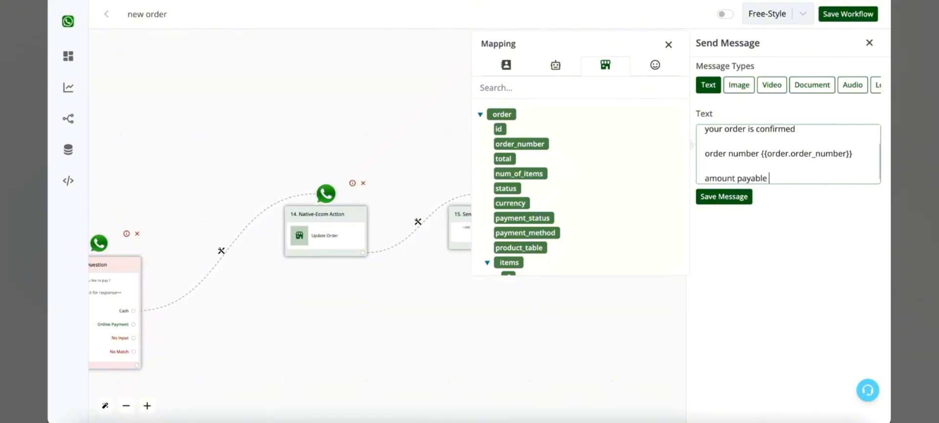
{"action": "type", "text": " in cash -"}
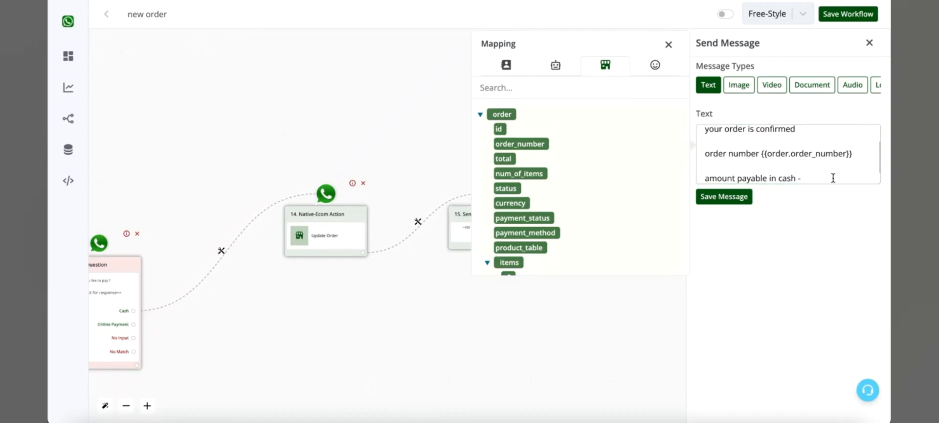
{"action": "scroll", "coordinate": [832, 178], "scroll_direction": "down", "scroll_amount": 1}
{"action": "left_click", "coordinate": [832, 178]}
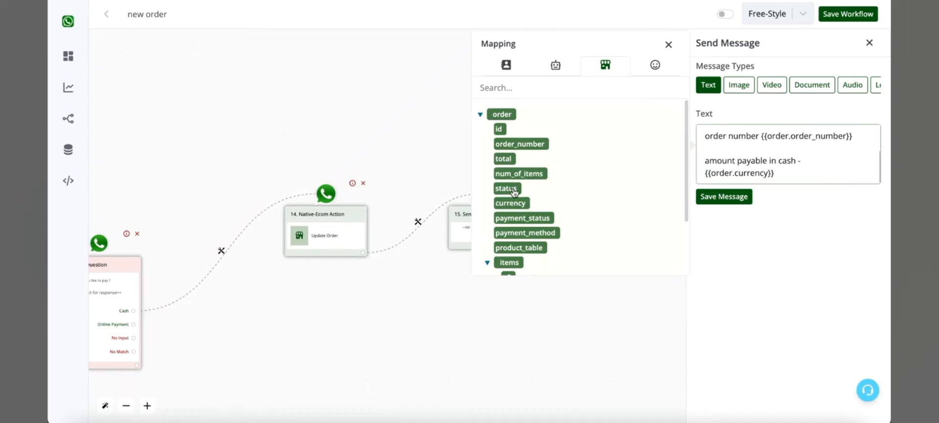
{"action": "left_click_drag", "start_coordinate": [510, 164], "coordinate": [696, 172]}
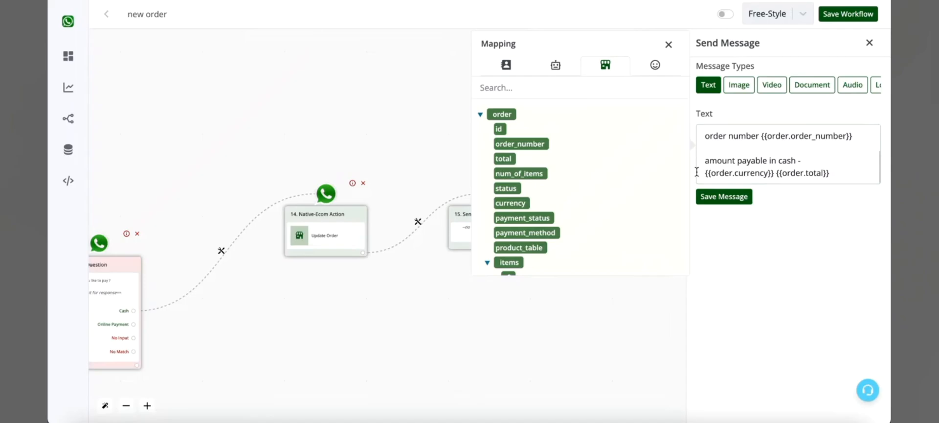
{"action": "left_click", "coordinate": [743, 201]}
{"action": "left_click_drag", "start_coordinate": [377, 272], "coordinate": [549, 205]}
{"action": "scroll", "coordinate": [363, 232], "scroll_direction": "up", "scroll_amount": 2}
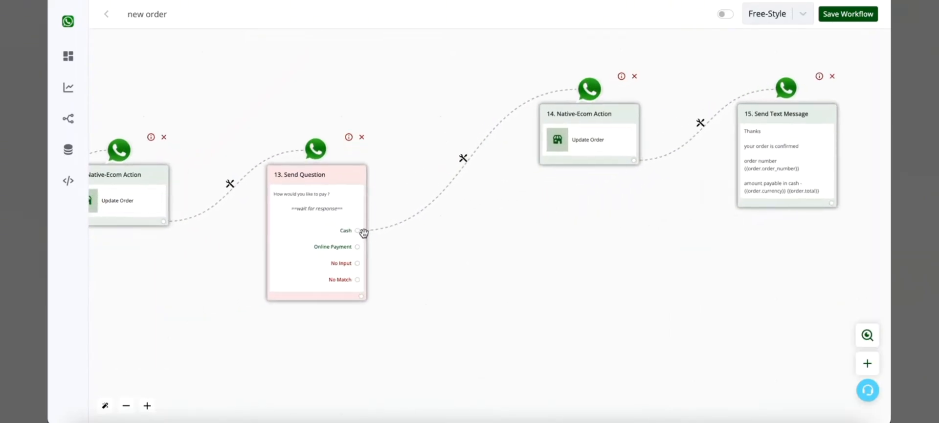
{"action": "left_click", "coordinate": [357, 247]}
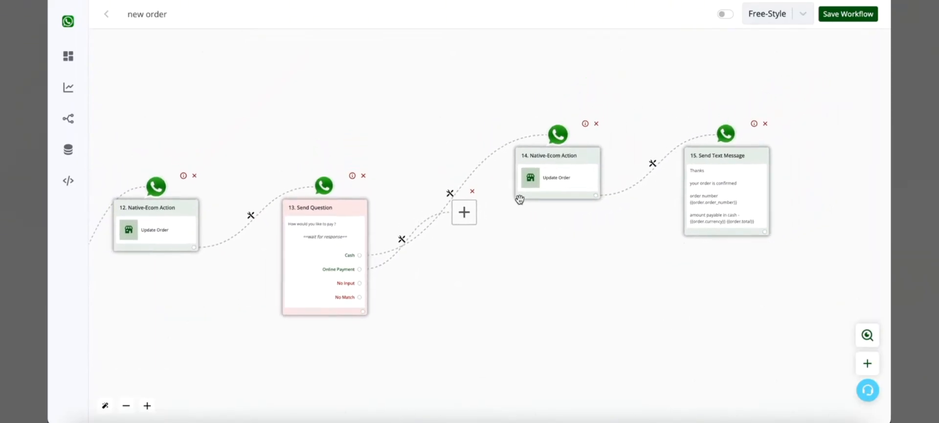
{"action": "left_click_drag", "start_coordinate": [462, 215], "coordinate": [575, 300]}
{"action": "left_click", "coordinate": [575, 300]}
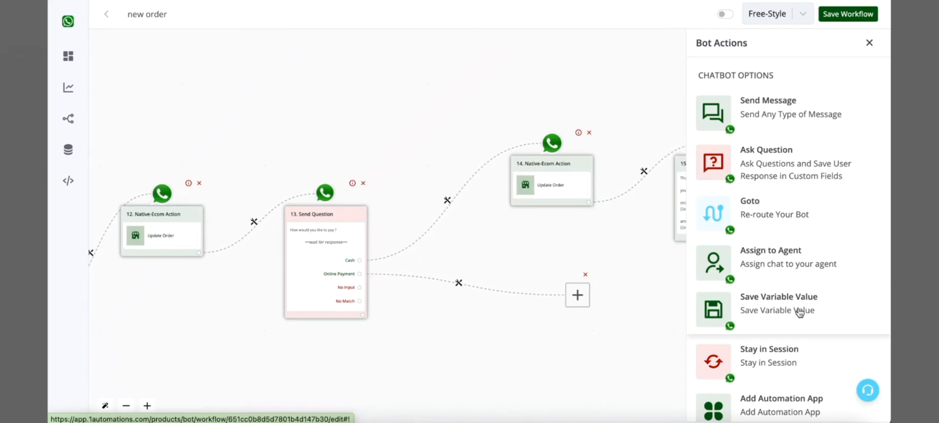
{"action": "scroll", "coordinate": [797, 313], "scroll_direction": "down", "scroll_amount": 1}
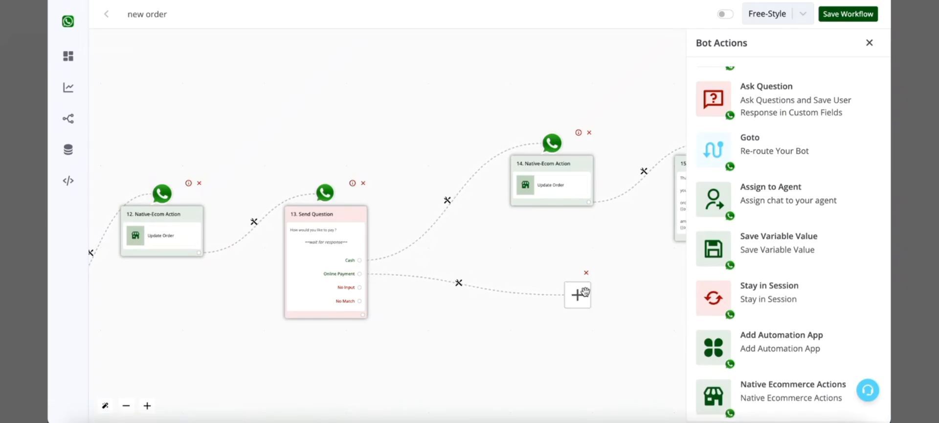
{"action": "left_click", "coordinate": [783, 404]}
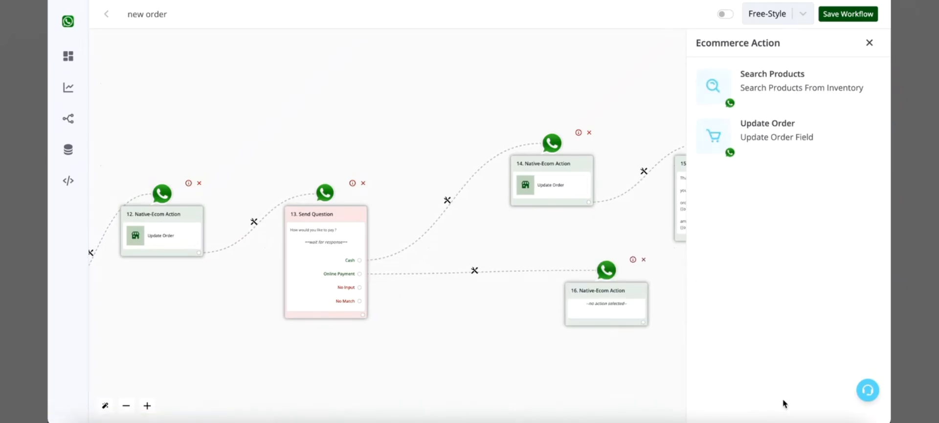
{"action": "left_click", "coordinate": [643, 260]}
Branch an empty placeholder node from the payment question's Online Payment reply and save the workflow.
{"action": "left_click_drag", "start_coordinate": [360, 273], "coordinate": [537, 307]}
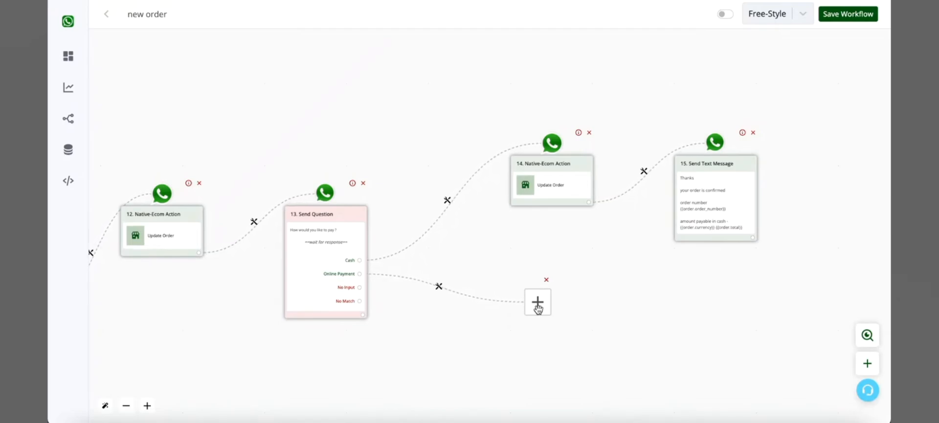
{"action": "left_click", "coordinate": [831, 13]}
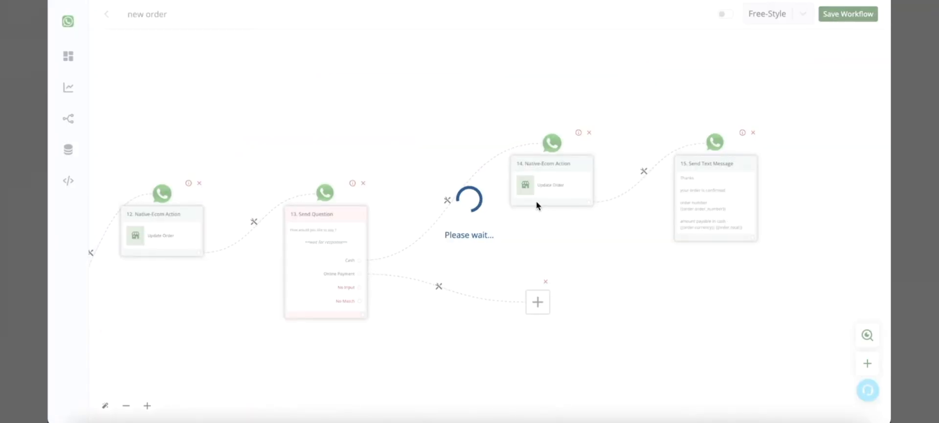
Leave the new order workflow and open the existing Ecom Bot workflow for reference.
{"action": "left_click", "coordinate": [68, 141]}
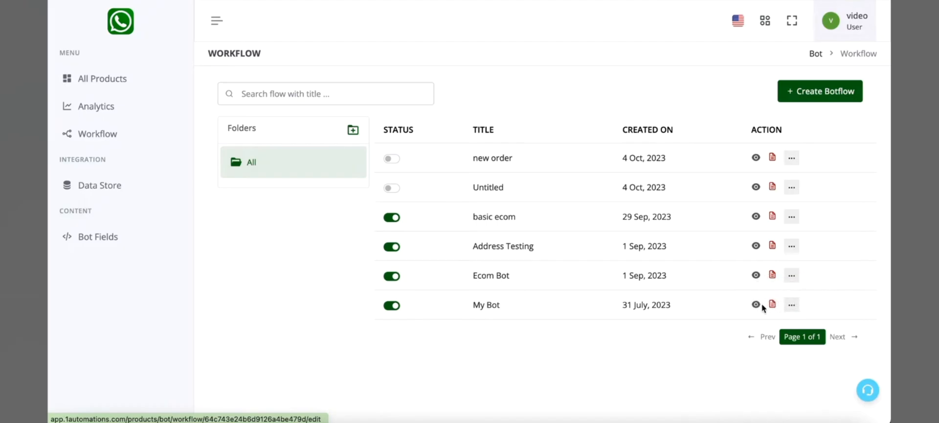
{"action": "left_click", "coordinate": [761, 304]}
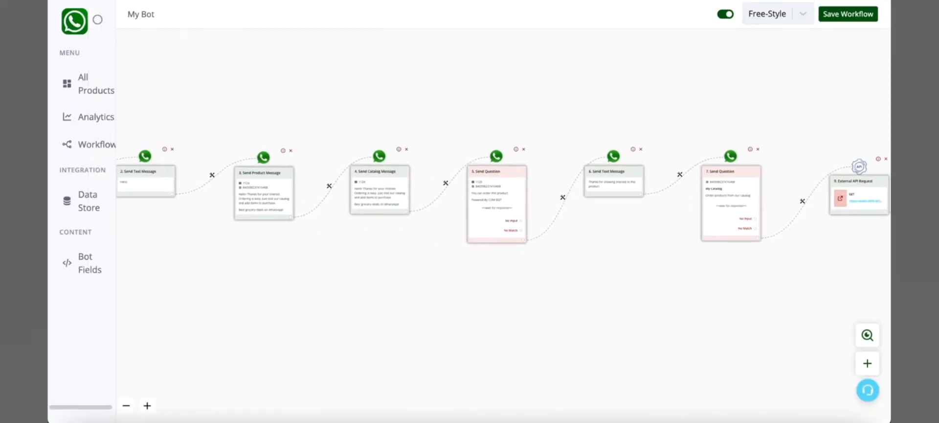
{"action": "left_click", "coordinate": [95, 129]}
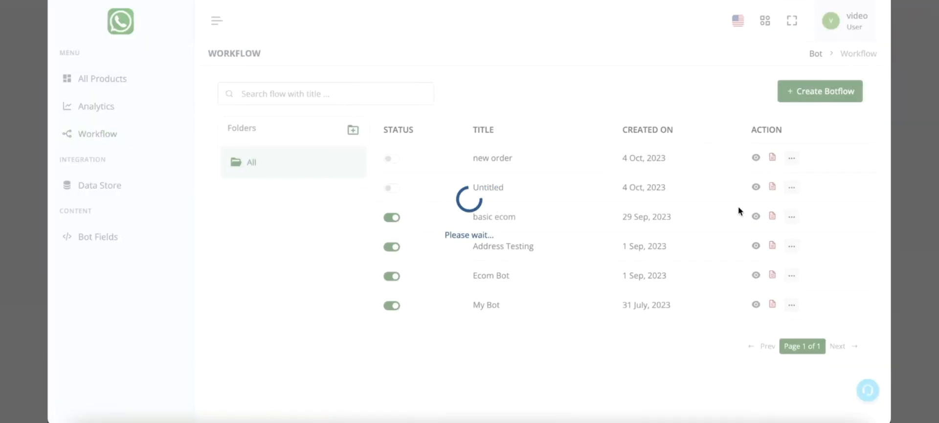
{"action": "left_click", "coordinate": [755, 276]}
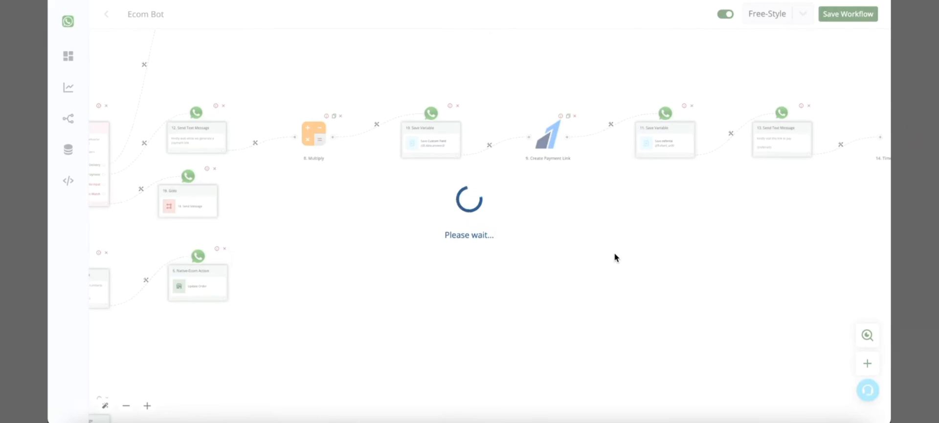
Examine Ecom Bot's Online Payment branch, from the payment method question through the payment link message to the Multiply and Save Variable nodes.
{"action": "left_click", "coordinate": [329, 208]}
{"action": "left_click_drag", "start_coordinate": [360, 191], "coordinate": [513, 193]}
{"action": "scroll", "coordinate": [266, 162], "scroll_direction": "up", "scroll_amount": 5}
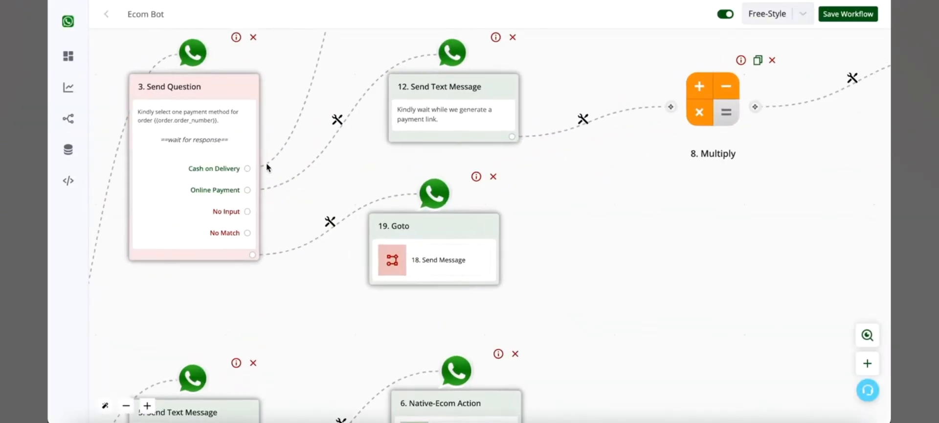
{"action": "scroll", "coordinate": [266, 163], "scroll_direction": "up", "scroll_amount": 1}
{"action": "left_click_drag", "start_coordinate": [576, 182], "coordinate": [496, 224]}
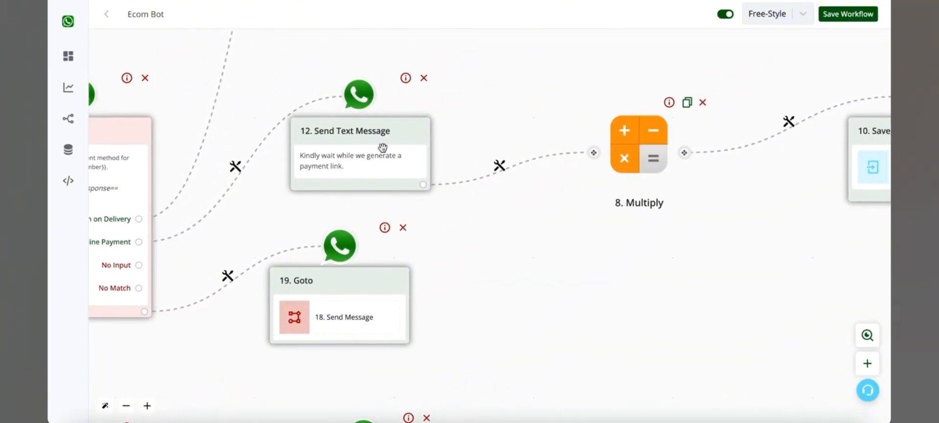
{"action": "left_click_drag", "start_coordinate": [608, 270], "coordinate": [332, 271]}
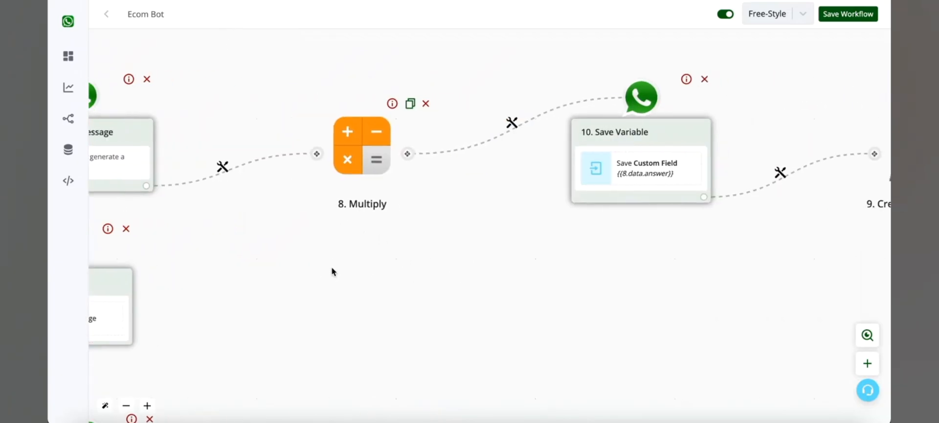
{"action": "left_click_drag", "start_coordinate": [363, 193], "coordinate": [517, 266]}
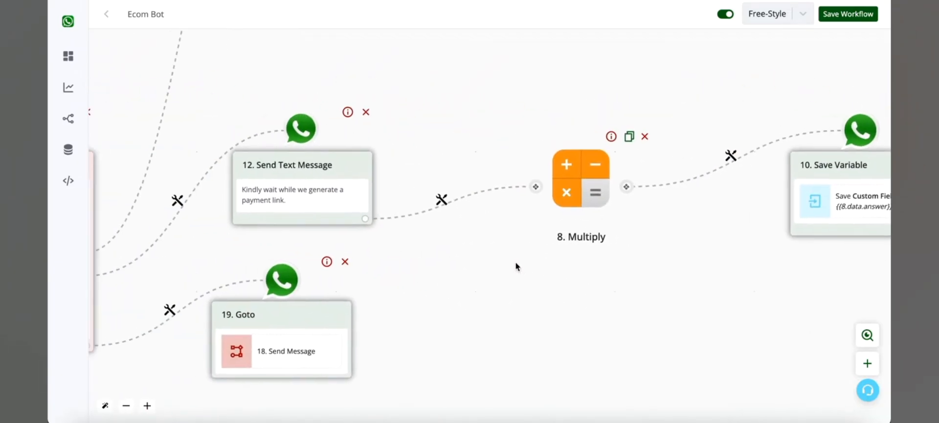
{"action": "left_click_drag", "start_coordinate": [409, 249], "coordinate": [522, 249]}
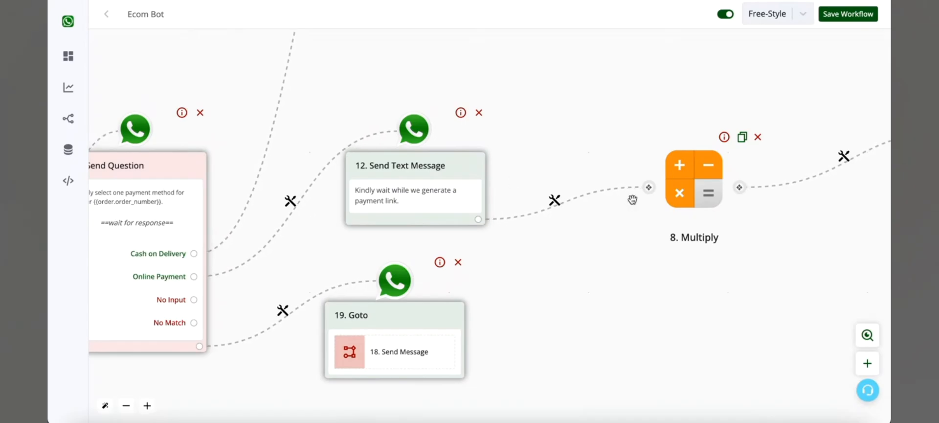
{"action": "left_click_drag", "start_coordinate": [767, 279], "coordinate": [477, 271]}
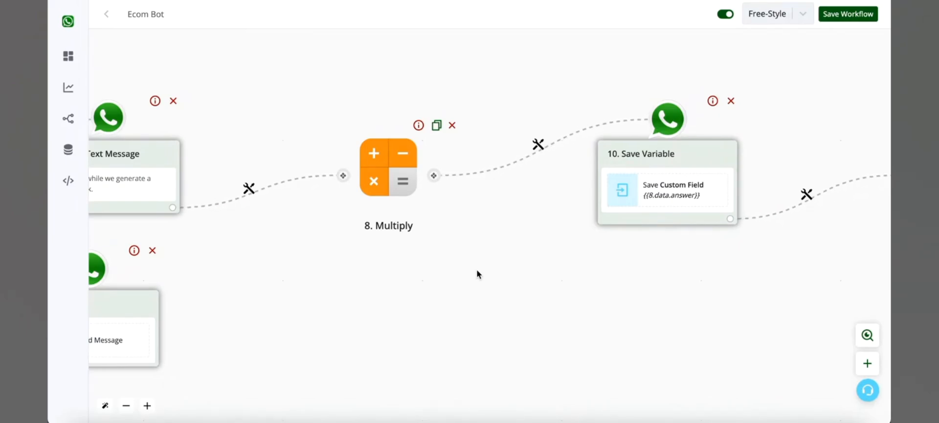
Examine the rest of Ecom Bot's Online Payment branch, from Save Variable and Create Payment Link through Time Delay to the Basic Router's payment outcome messages.
{"action": "left_click_drag", "start_coordinate": [654, 305], "coordinate": [432, 292]}
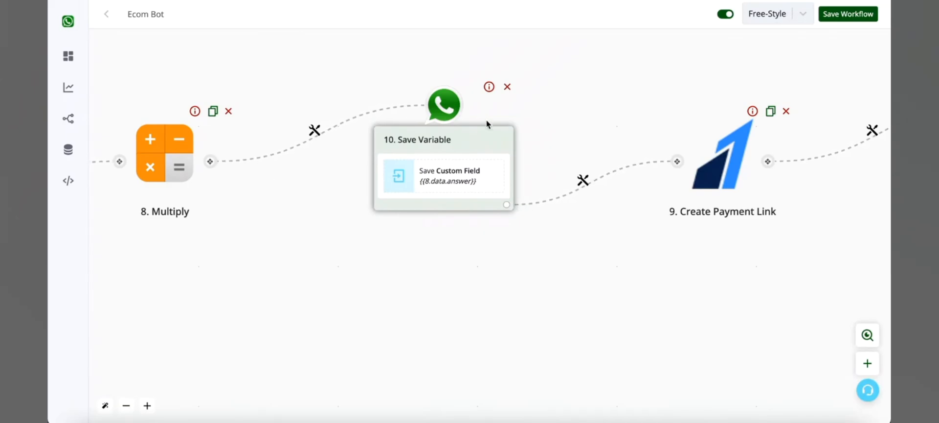
{"action": "left_click_drag", "start_coordinate": [639, 300], "coordinate": [330, 289]}
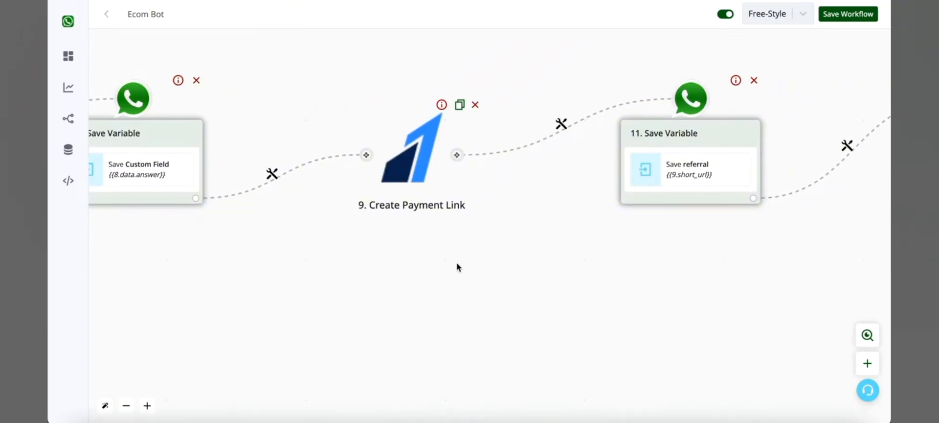
{"action": "left_click_drag", "start_coordinate": [661, 290], "coordinate": [323, 289]}
{"action": "left_click_drag", "start_coordinate": [589, 269], "coordinate": [374, 268]}
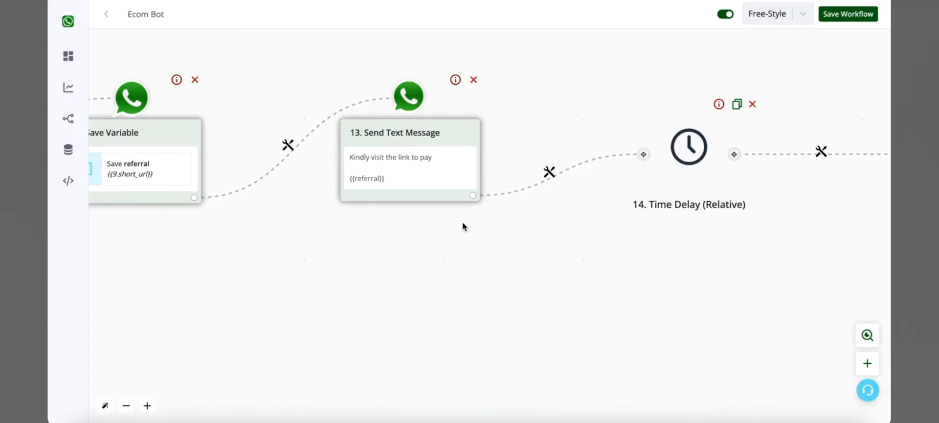
{"action": "scroll", "coordinate": [427, 175], "scroll_direction": "down", "scroll_amount": 3}
{"action": "left_click", "coordinate": [536, 262]}
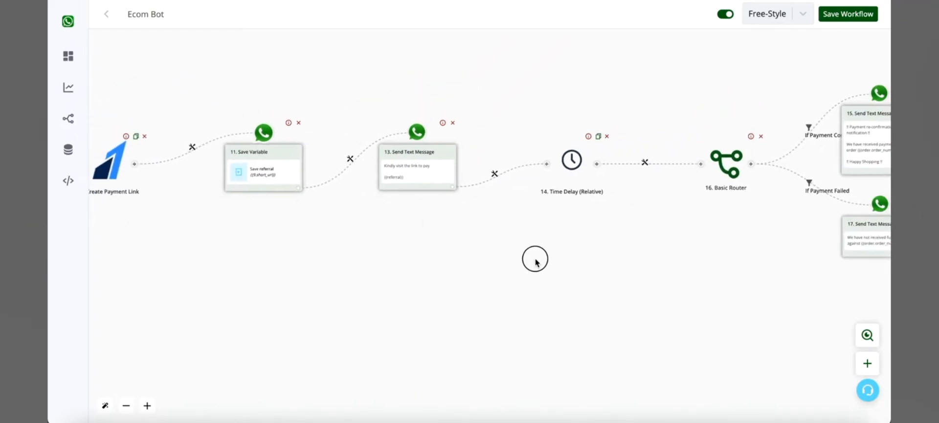
{"action": "left_click_drag", "start_coordinate": [536, 263], "coordinate": [270, 279]}
{"action": "left_click_drag", "start_coordinate": [442, 261], "coordinate": [422, 262]}
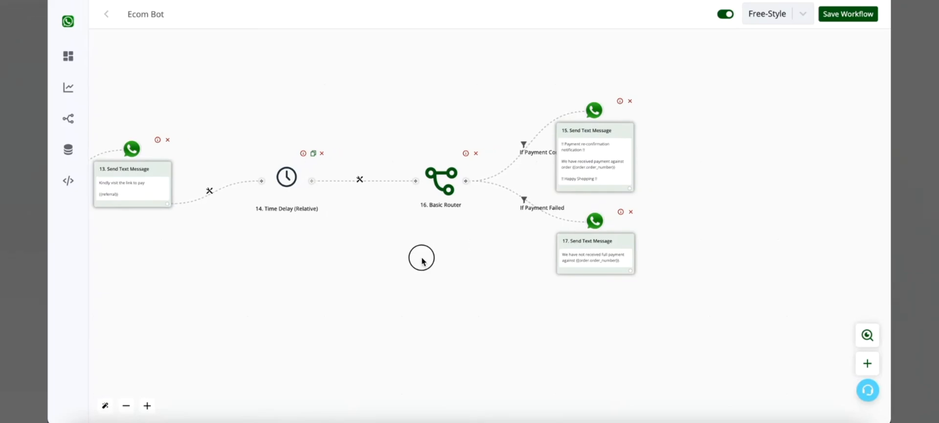
{"action": "scroll", "coordinate": [529, 186], "scroll_direction": "up", "scroll_amount": 3}
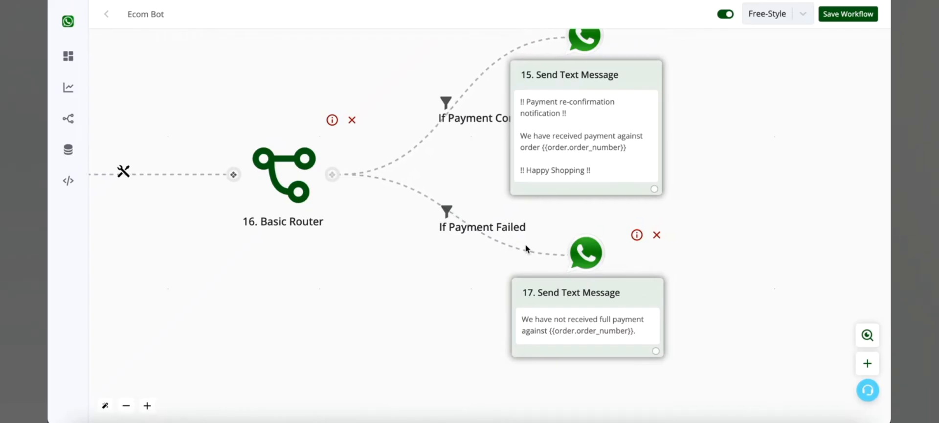
{"action": "left_click_drag", "start_coordinate": [269, 266], "coordinate": [560, 264]}
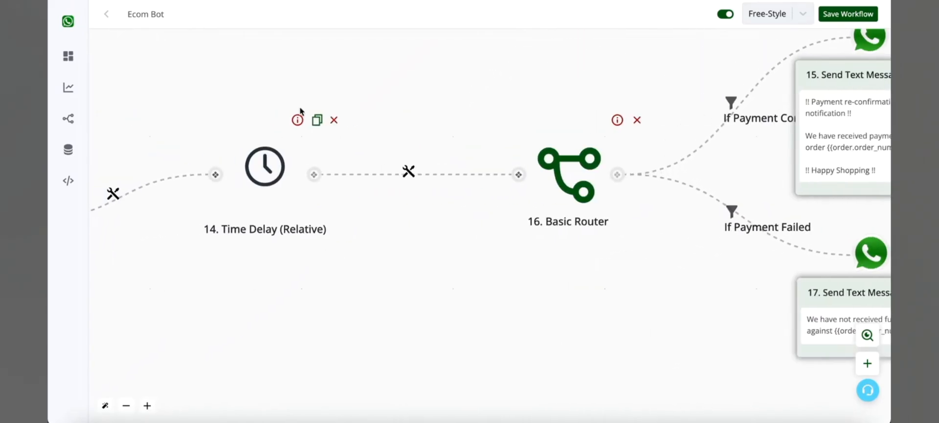
{"action": "left_click_drag", "start_coordinate": [512, 325], "coordinate": [178, 289]}
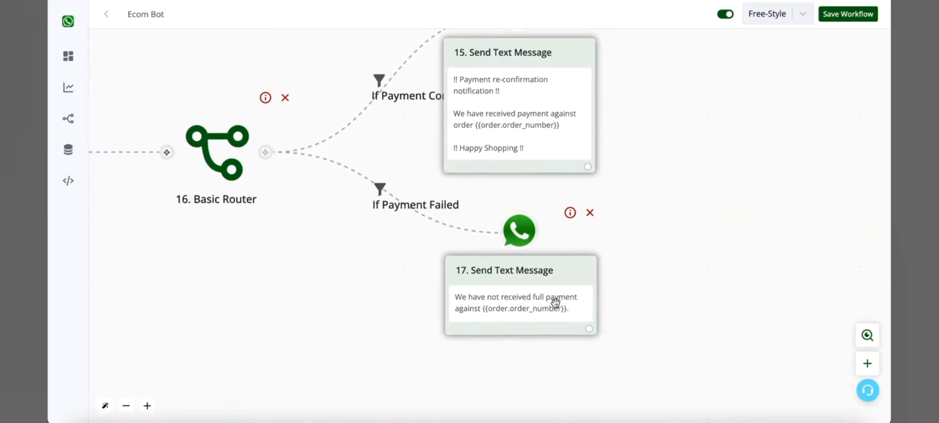
{"action": "scroll", "coordinate": [368, 347], "scroll_direction": "down", "scroll_amount": 5}
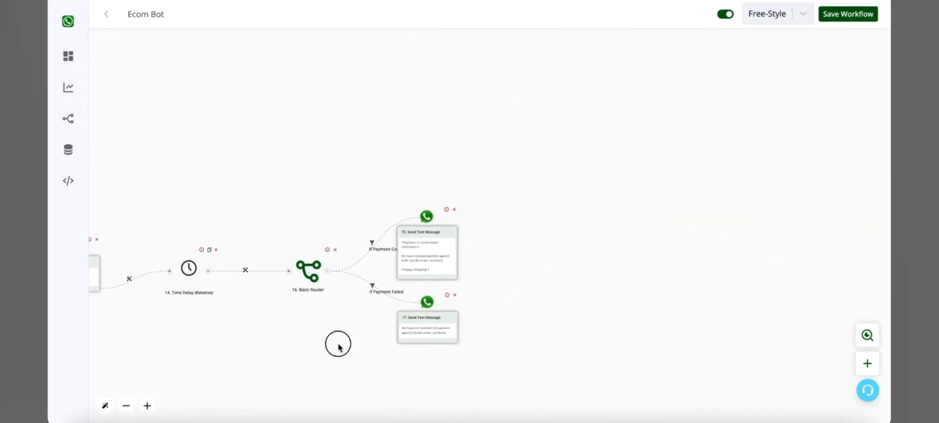
Look back over the whole Ecom Bot flow, from the Basic Router to the When New Order Received trigger.
{"action": "left_click_drag", "start_coordinate": [337, 341], "coordinate": [688, 334]}
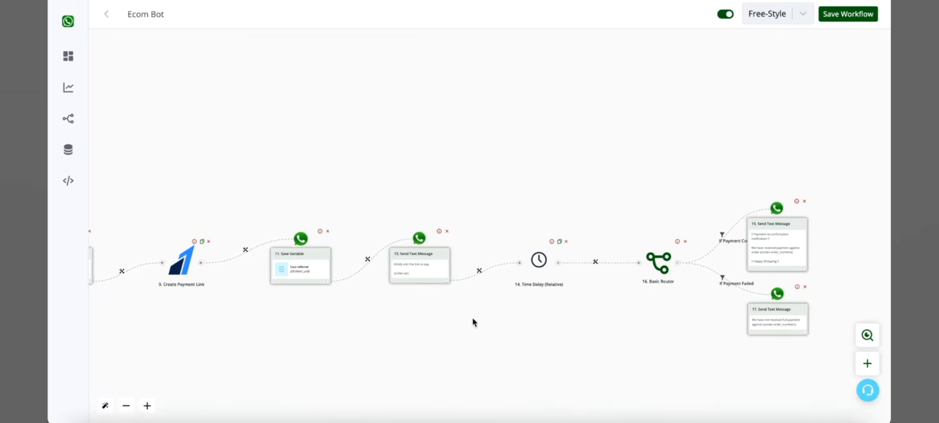
{"action": "left_click_drag", "start_coordinate": [473, 322], "coordinate": [889, 336]}
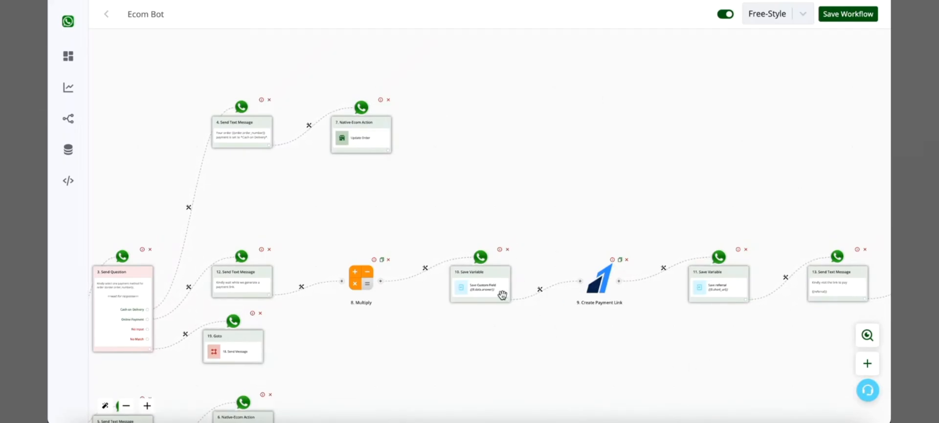
{"action": "left_click_drag", "start_coordinate": [612, 328], "coordinate": [547, 286]}
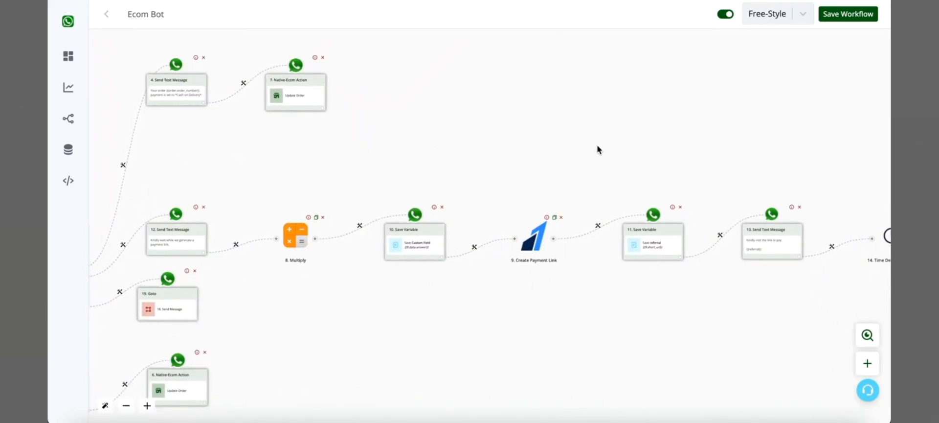
{"action": "left_click", "coordinate": [425, 126]}
{"action": "left_click_drag", "start_coordinate": [425, 123], "coordinate": [753, 99]}
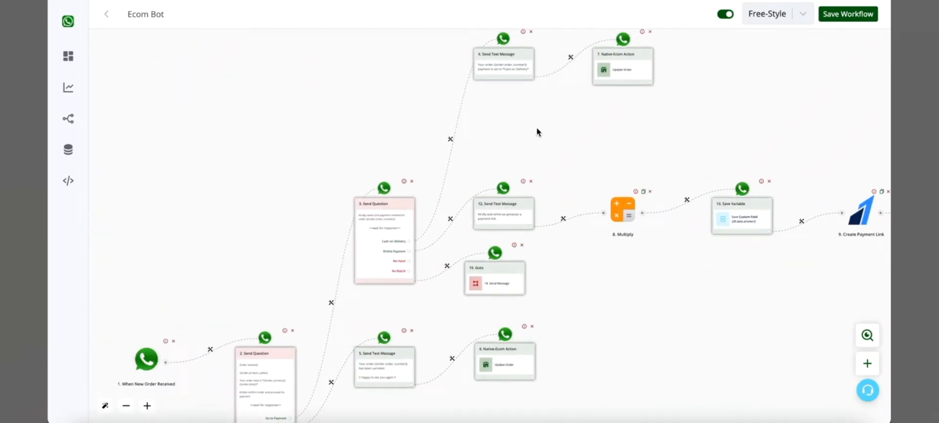
{"action": "left_click_drag", "start_coordinate": [147, 170], "coordinate": [252, 106]}
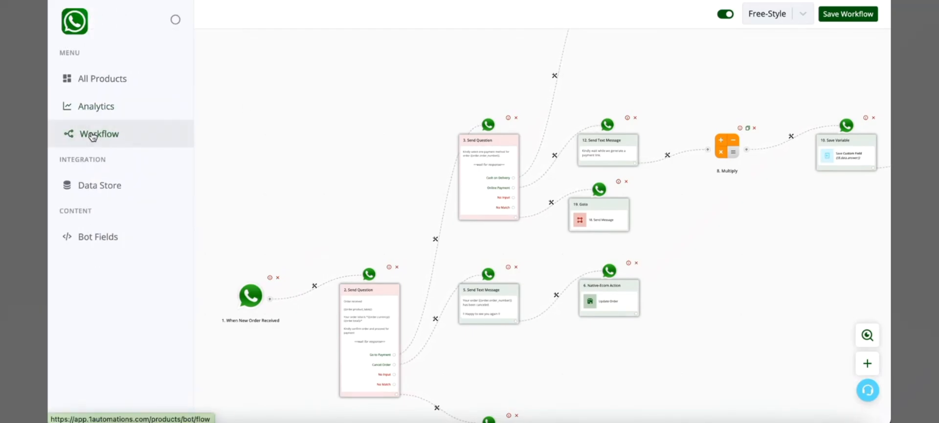
Return to the "new order" workflow and review its nodes from the payment question back to the When New Order Received trigger.
{"action": "left_click", "coordinate": [91, 132]}
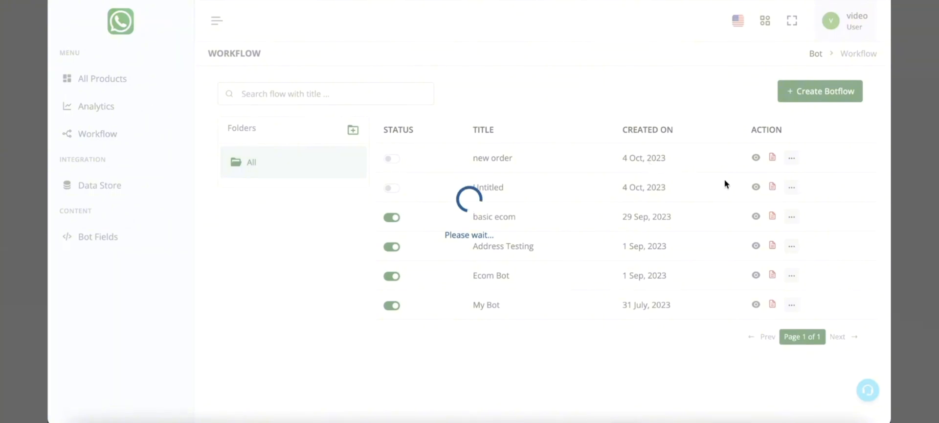
{"action": "left_click", "coordinate": [756, 158]}
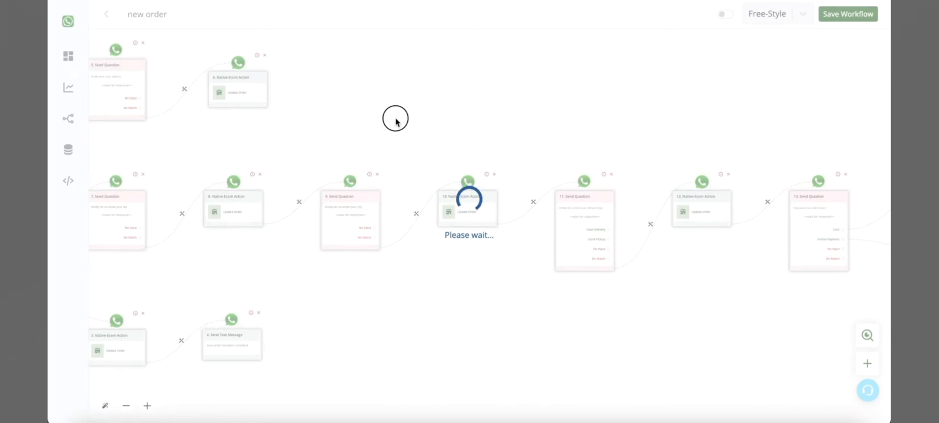
{"action": "left_click_drag", "start_coordinate": [453, 105], "coordinate": [264, 113]}
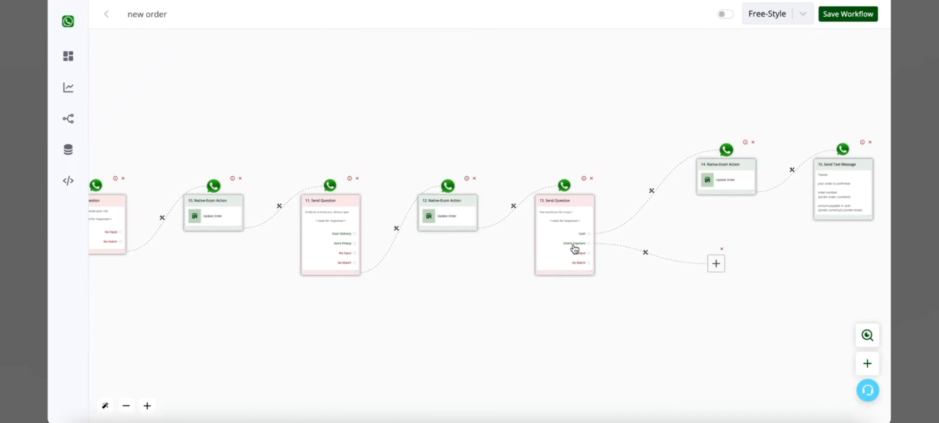
{"action": "left_click_drag", "start_coordinate": [723, 287], "coordinate": [846, 264]}
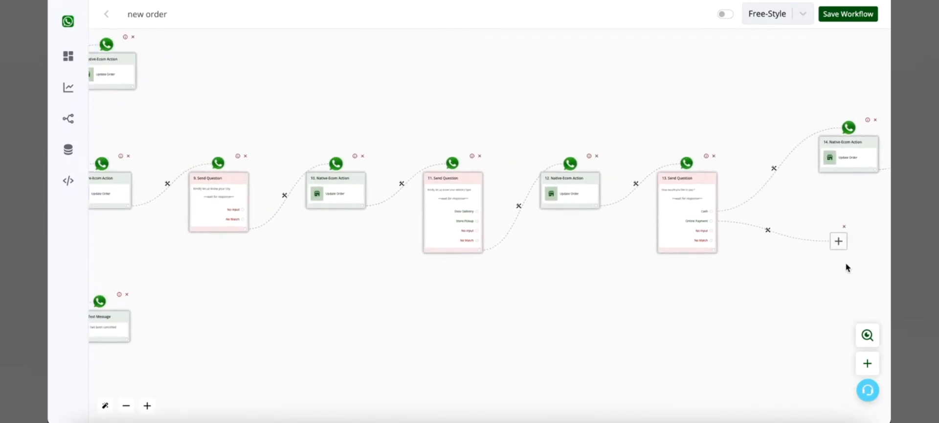
{"action": "left_click_drag", "start_coordinate": [682, 289], "coordinate": [888, 289]}
{"action": "left_click_drag", "start_coordinate": [625, 262], "coordinate": [659, 269]}
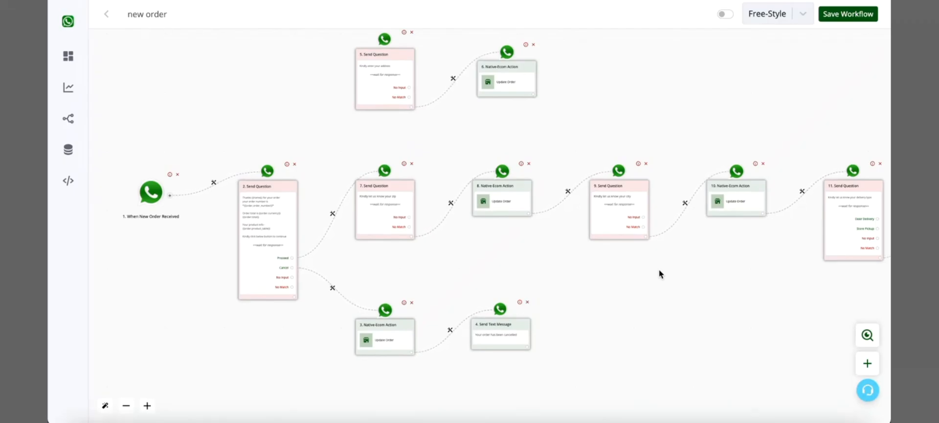